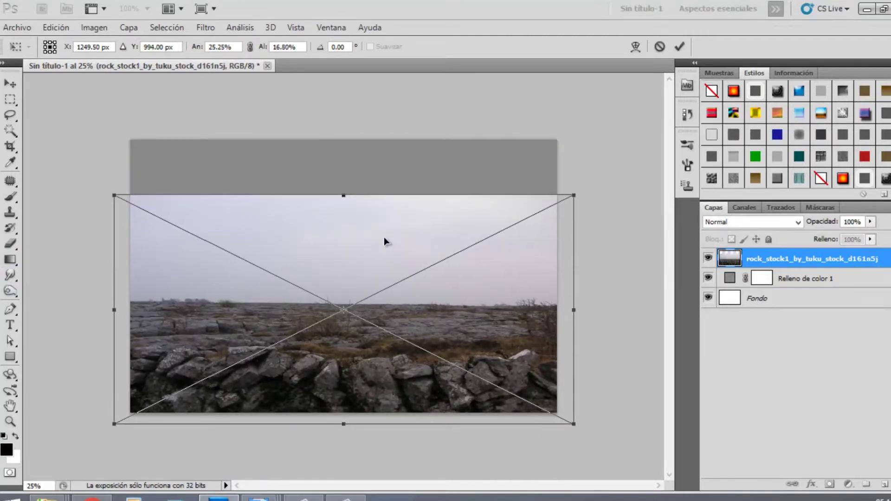
Flip the placed rock landscape photo horizontally and commit its placement
right_click(344, 281)
click(435, 255)
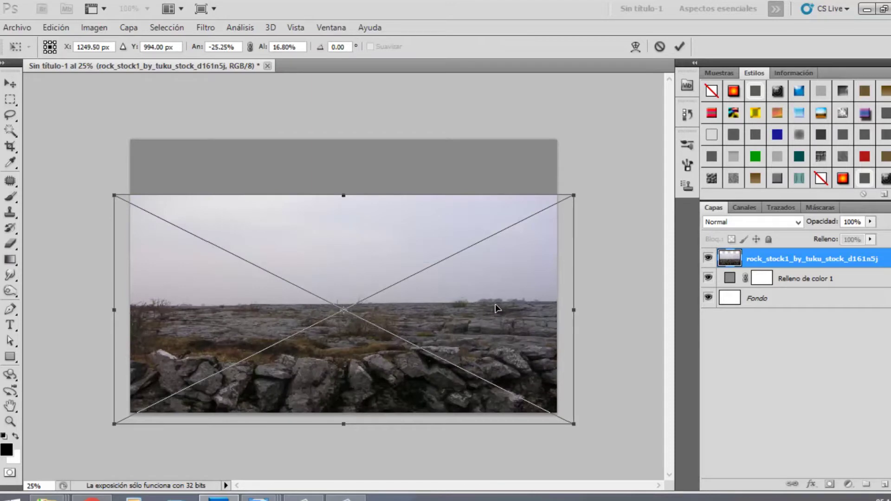
key(Return)
Transform the rock photo so its top edge sits slightly lower
key(g)
key(ctrl+plus)
key(ctrl+plus)
key(ctrl+minus)
key(ctrl+minus)
key(ctrl+plus)
key(ctrl+t)
drag(343, 168, 345, 175)
key(Return)
Rasterize the rock photo layer, then hide its sky down to the horizon with a linear gradient on a new layer mask
right_click(771, 261)
click(635, 280)
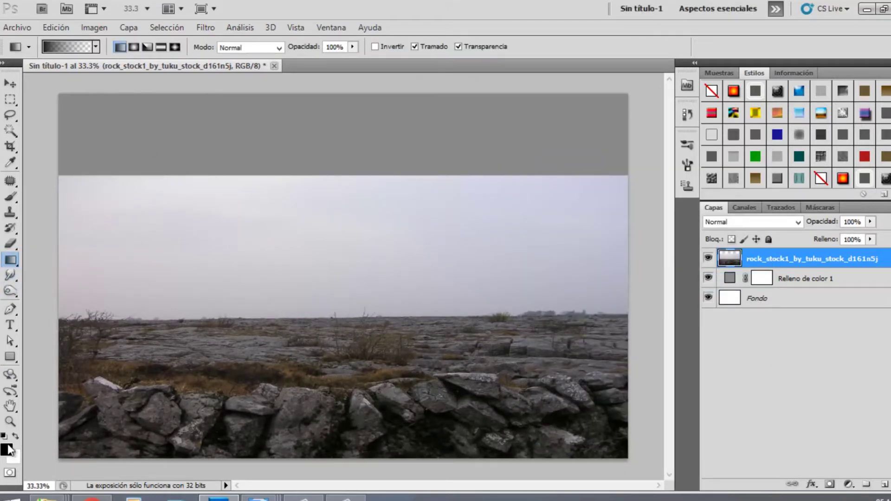
drag(365, 330, 365, 332)
key(ctrl+z)
click(830, 484)
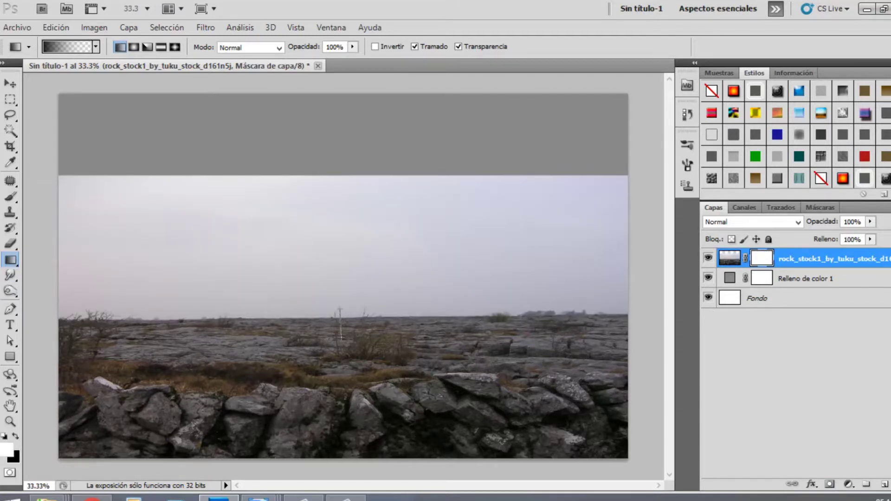
mouse_move(341, 334)
mouse_down()
mouse_move(341, 318)
mouse_move(336, 348)
mouse_up()
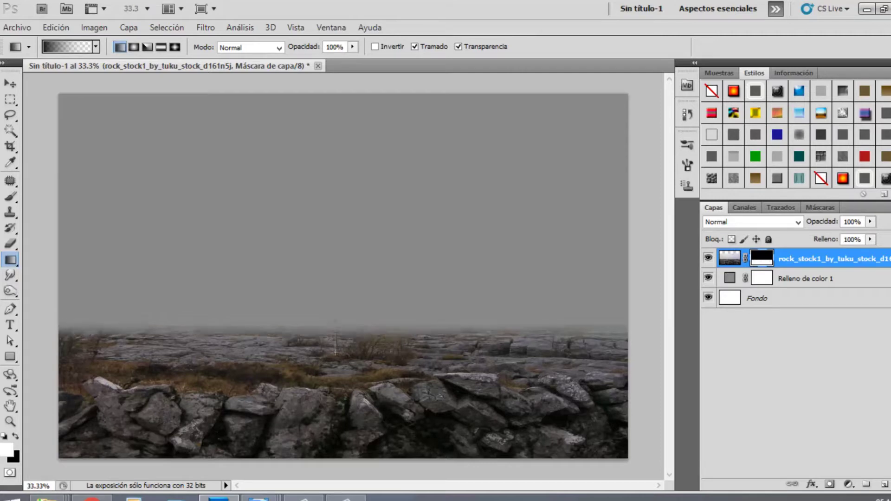
Switch to the file explorer, place the xcx storm cloud image in the document and turn it upside down
key(ctrl+minus)
click(866, 10)
click(309, 109)
ctrl+click(244, 86)
drag(302, 112, 401, 229)
right_click(402, 235)
click(450, 373)
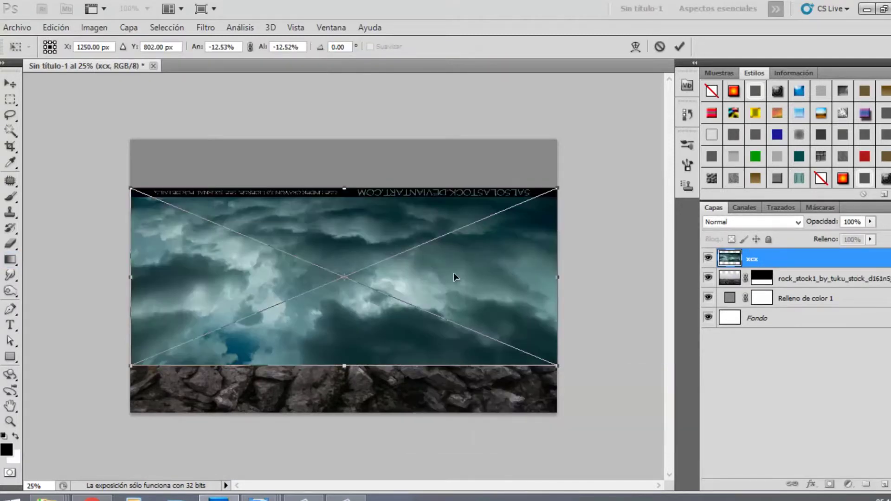
Scale, move and stretch the storm cloud image so it covers the whole area above the rocky ground
drag(558, 188, 641, 153)
drag(528, 228, 539, 163)
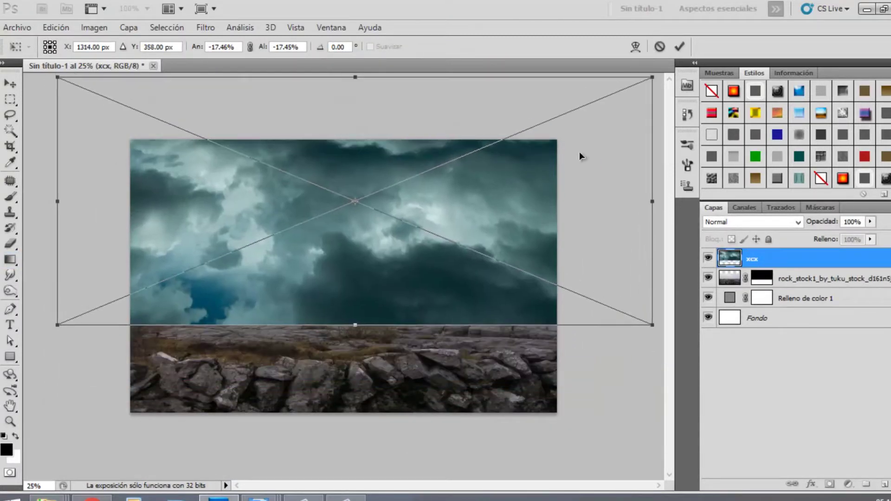
drag(653, 75, 586, 135)
drag(492, 204, 495, 235)
drag(345, 141, 347, 82)
key(Return)
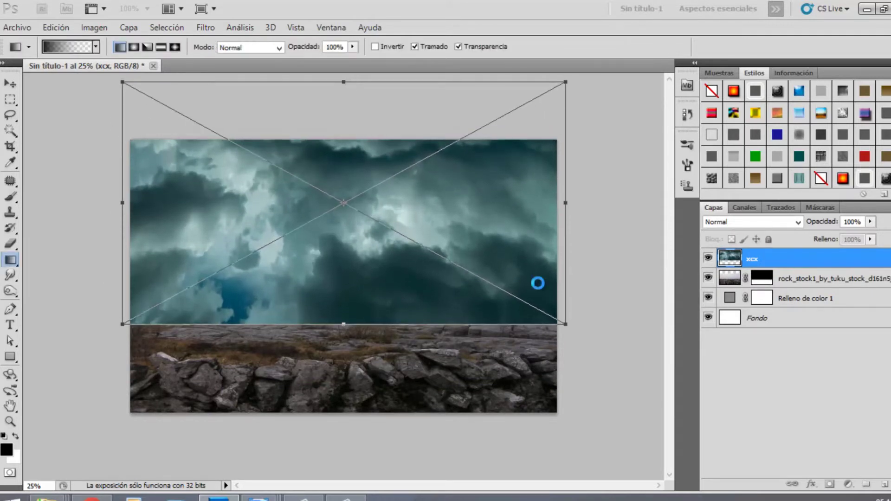
Rasterize the xcx layer and blend its lower edge into the horizon with a gradient on a new layer mask
right_click(785, 265)
click(662, 281)
click(830, 484)
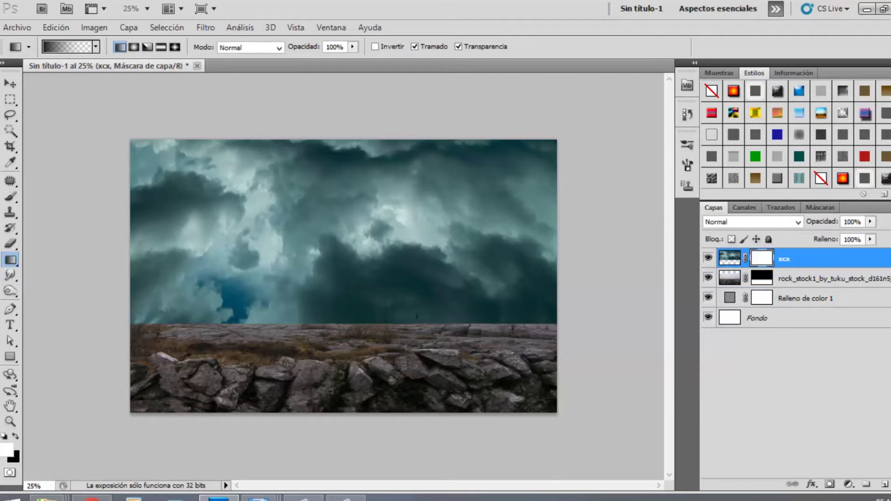
drag(351, 299, 358, 332)
key(ctrl+z)
drag(342, 279, 334, 327)
Change the Relleno de color 1 fill to a dark teal sampled from the clouds near the horizon
click(731, 279)
double_click(741, 297)
key(Escape)
double_click(731, 299)
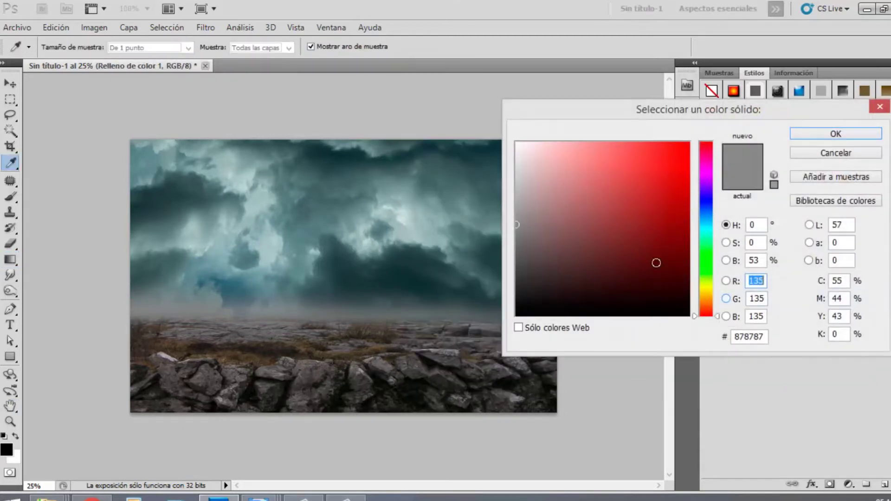
click(5, 451)
click(575, 184)
click(244, 289)
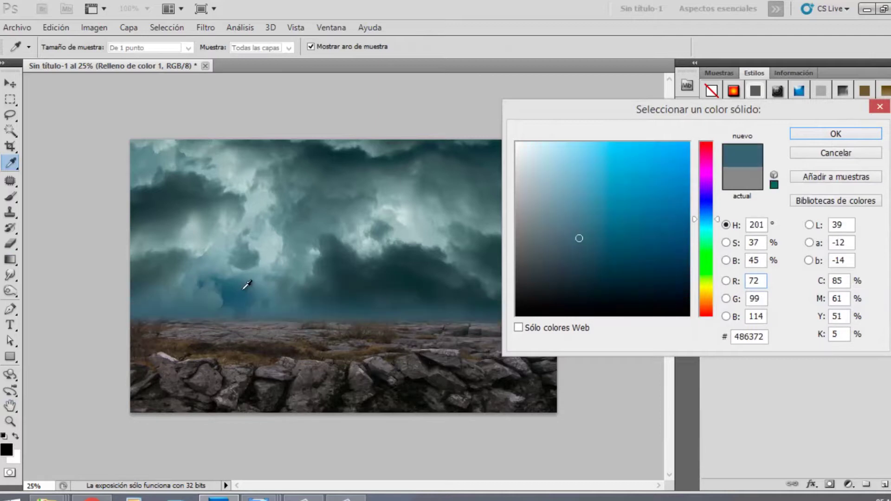
click(276, 286)
click(344, 290)
click(804, 132)
double_click(732, 297)
click(826, 136)
key(g)
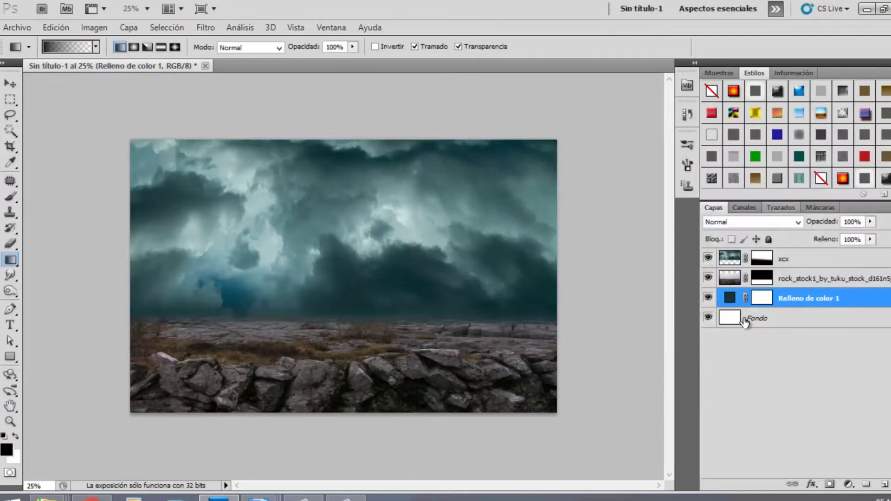
key(ctrl+t)
click(432, 193)
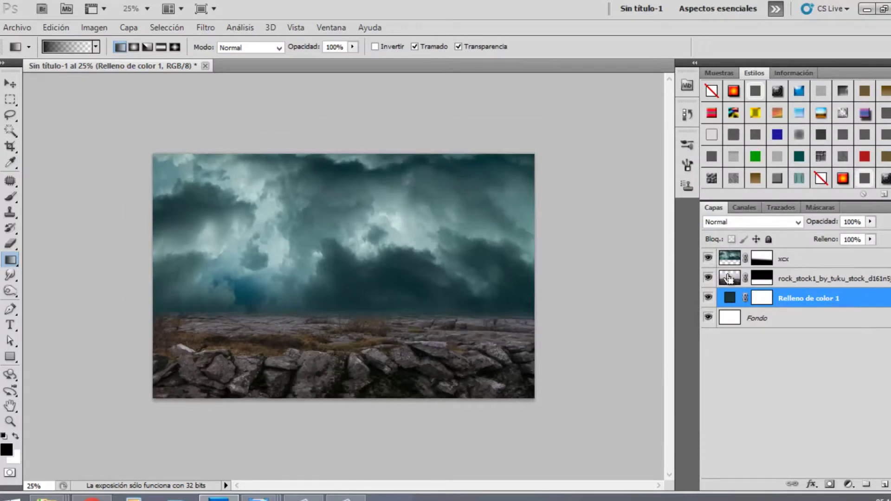
Apply the Viento filter to the xcx sky image with method Trémulo and direction Desde la derecha
click(730, 258)
click(206, 27)
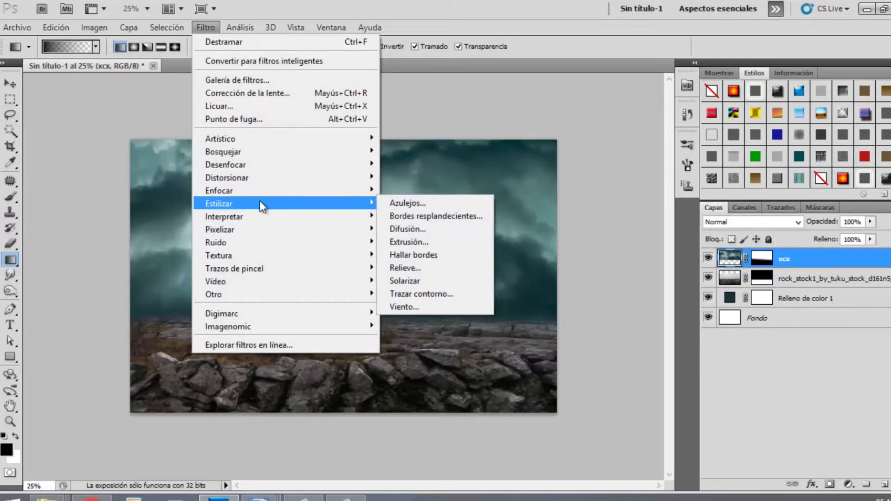
click(406, 307)
drag(414, 64, 508, 79)
click(430, 320)
click(430, 312)
click(430, 330)
click(429, 356)
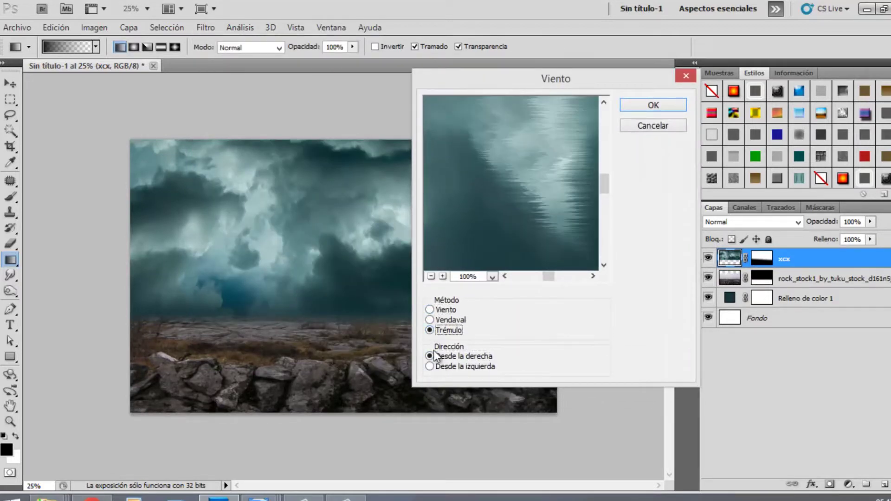
click(632, 107)
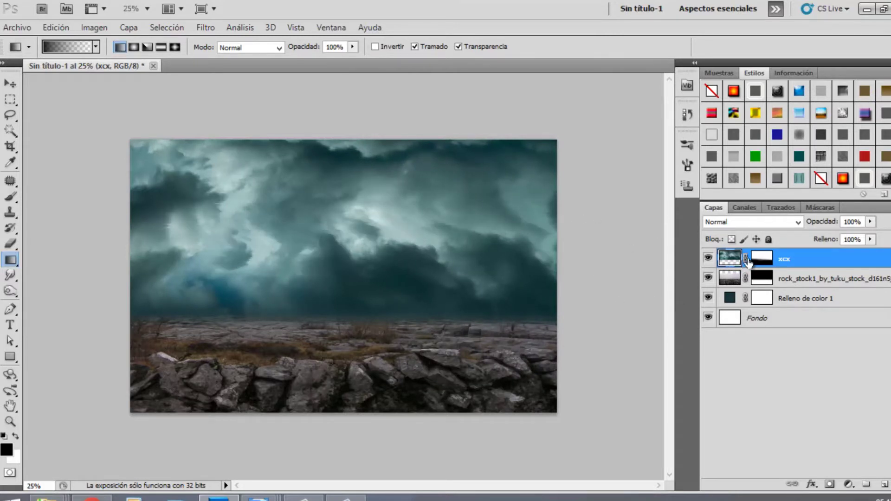
Add a Tono/saturación adjustment layer above the sky and clip it to the xcx layer
click(849, 484)
click(770, 334)
drag(729, 146, 584, 113)
right_click(790, 255)
click(657, 330)
drag(591, 226, 592, 197)
click(667, 113)
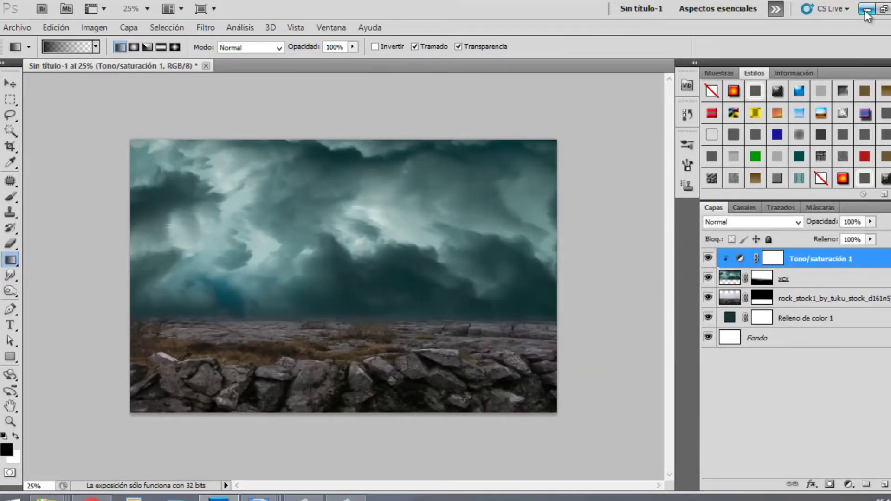
Nudge the xcx sky layer slightly upward with Free Transform
click(796, 285)
key(ctrl+t)
key(Up)
key(Up)
key(Up)
key(Up)
key(Up)
key(Up)
key(Return)
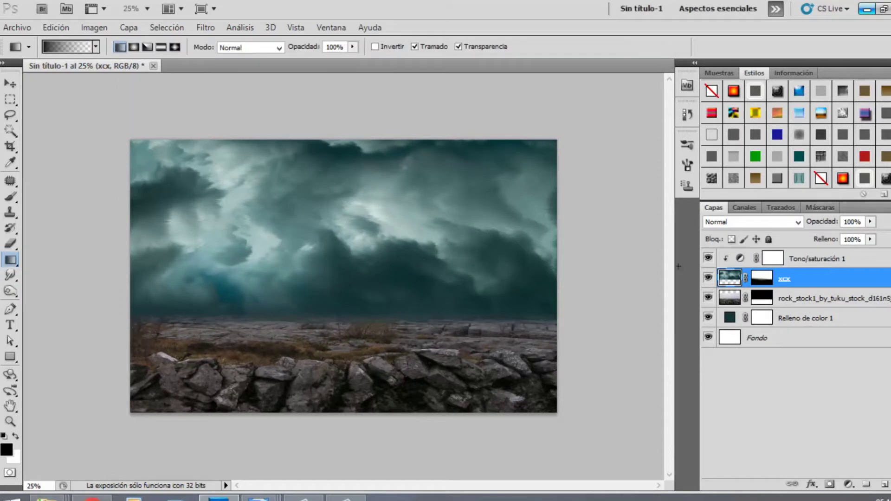
Place the xzzxz white wolf image from the file explorer into the document
click(865, 13)
drag(359, 100, 519, 301)
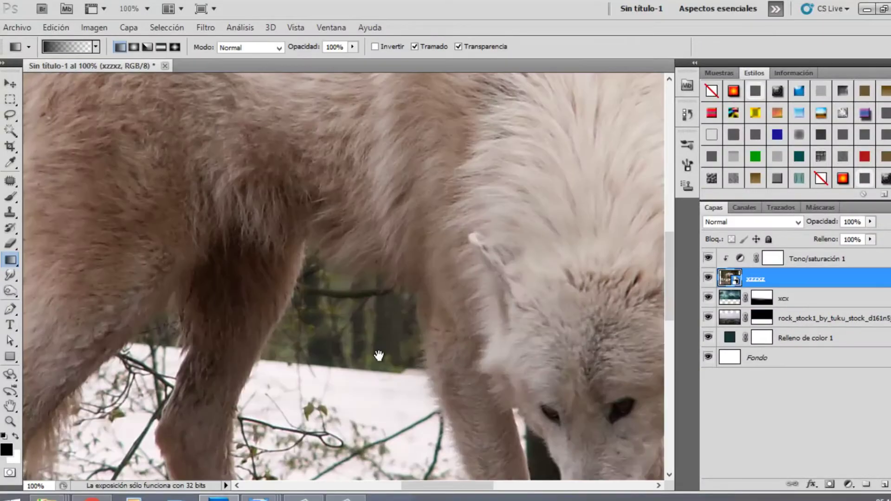
Start a Pen tool path under the wolf's near front paw, tracing up the foreleg and along the belly to the hind leg
scroll(378, 359, down, 5)
key(p)
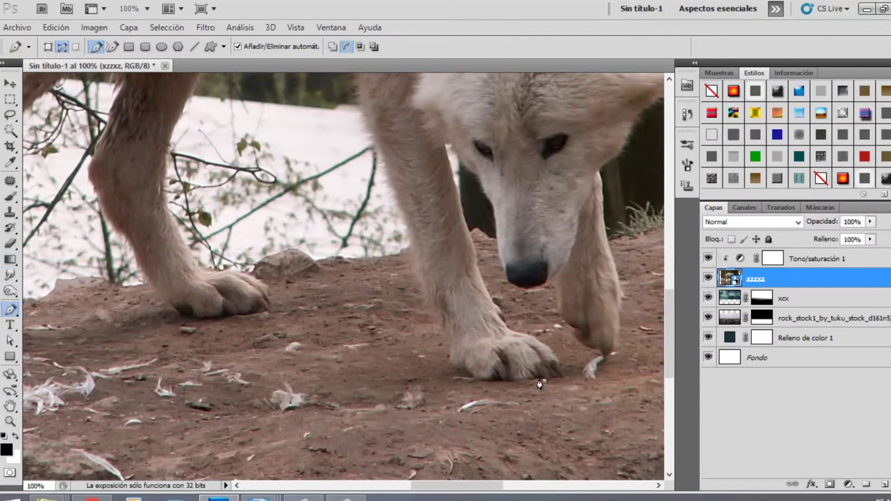
click(501, 382)
click(474, 377)
click(455, 364)
click(443, 327)
click(421, 257)
click(399, 208)
click(386, 170)
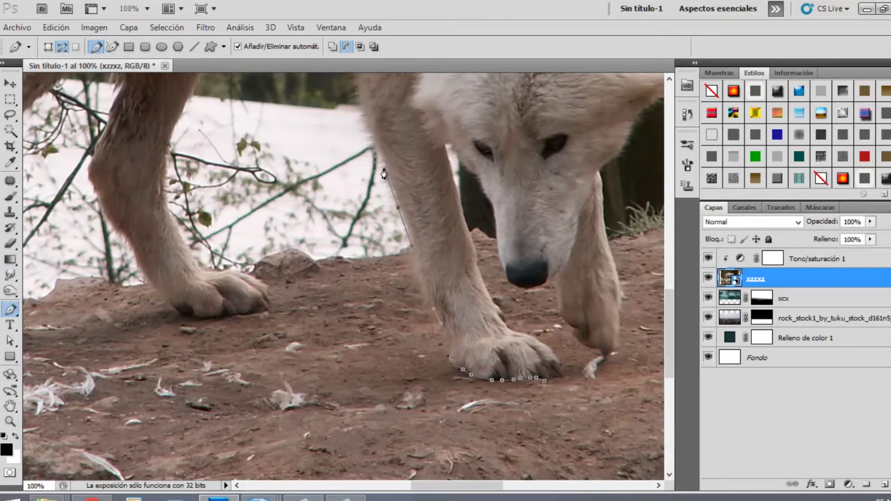
drag(385, 172, 442, 432)
click(409, 287)
drag(354, 266, 344, 260)
click(298, 229)
drag(297, 231, 343, 178)
Continue the path down the front of the near hind leg and around its paw
drag(322, 256, 309, 273)
drag(273, 345, 272, 362)
drag(291, 399, 301, 312)
click(314, 337)
click(333, 360)
click(356, 362)
click(379, 365)
click(401, 396)
click(380, 403)
click(348, 410)
drag(303, 398, 293, 392)
Trace the path up the back edge of the near hind leg
click(256, 333)
click(237, 298)
click(217, 257)
drag(240, 207, 246, 188)
click(252, 171)
click(238, 126)
click(230, 130)
Extend the path down the other hind leg and around the underside of its paw
drag(179, 172, 210, 213)
click(204, 237)
click(195, 265)
click(183, 273)
click(176, 273)
click(170, 257)
click(168, 245)
click(154, 291)
click(198, 398)
click(188, 401)
click(177, 402)
click(155, 402)
click(148, 405)
click(136, 405)
click(127, 405)
click(116, 395)
Trace the path up the wolf's rear edge to the top of the rump
click(106, 211)
drag(149, 131, 175, 366)
click(162, 384)
drag(164, 304, 168, 283)
drag(176, 204, 173, 157)
drag(194, 193, 204, 341)
drag(239, 161, 248, 152)
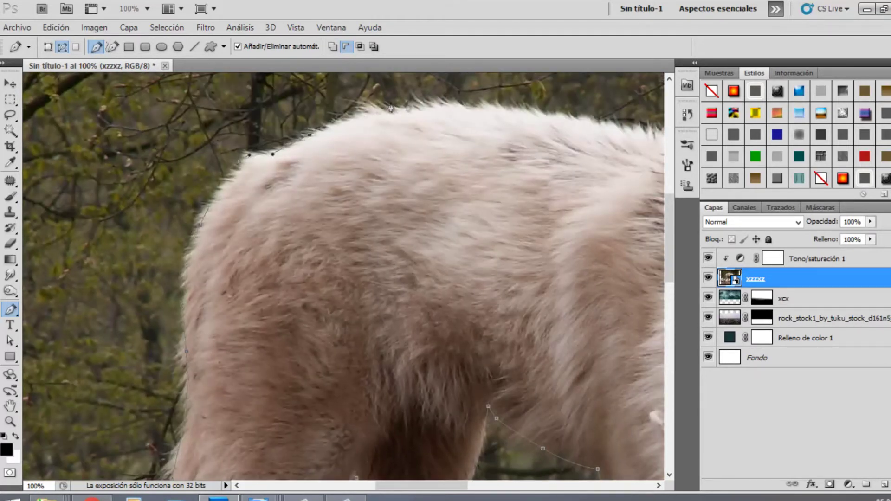
Continue the path with curved segments along the wolf's back, over the neck and around the ear
drag(376, 105, 414, 97)
drag(497, 105, 539, 112)
drag(602, 144, 306, 202)
drag(369, 187, 413, 198)
drag(504, 236, 565, 292)
drag(585, 334, 467, 231)
drag(494, 291, 505, 349)
drag(490, 406, 480, 229)
drag(500, 284, 494, 312)
drag(472, 327, 458, 345)
Trace the path down the side of the wolf's face and along the outer edge of the raised front leg
click(444, 368)
click(426, 389)
click(421, 394)
drag(422, 400, 403, 196)
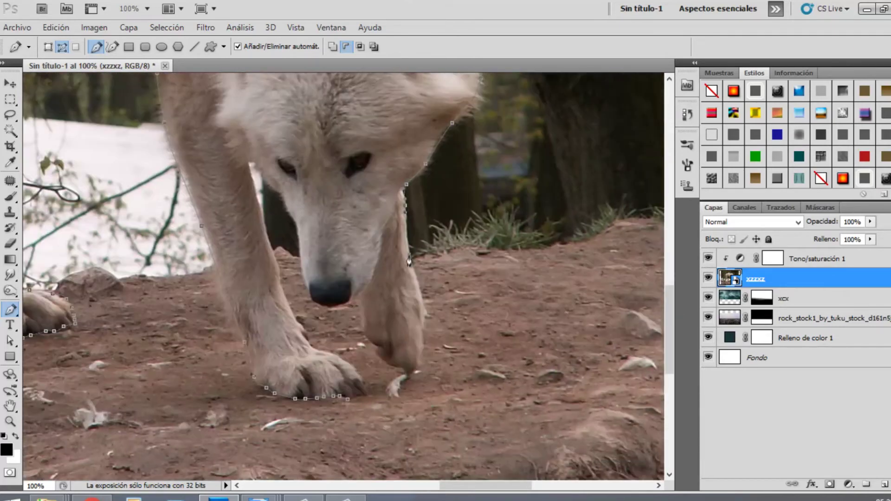
click(407, 375)
click(402, 368)
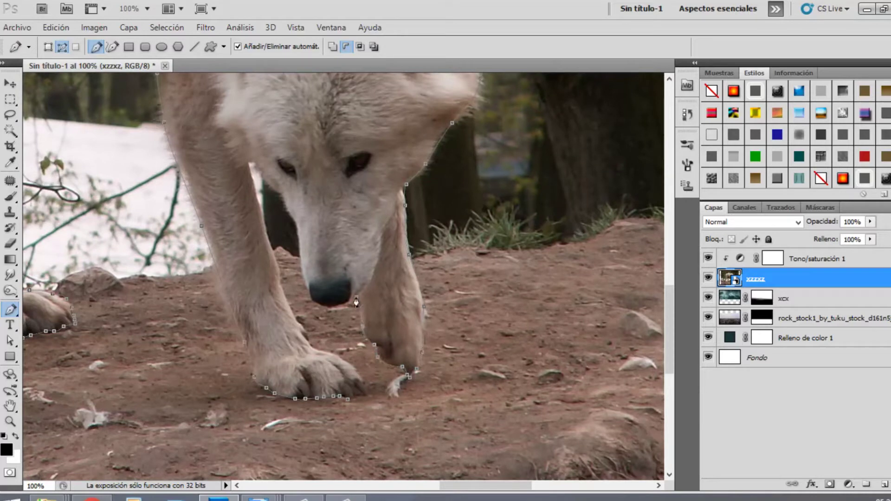
Outline the muzzle and the inner edge of the near foreleg, bringing the path back toward the starting paw
click(296, 227)
click(253, 166)
click(301, 324)
click(308, 335)
click(310, 344)
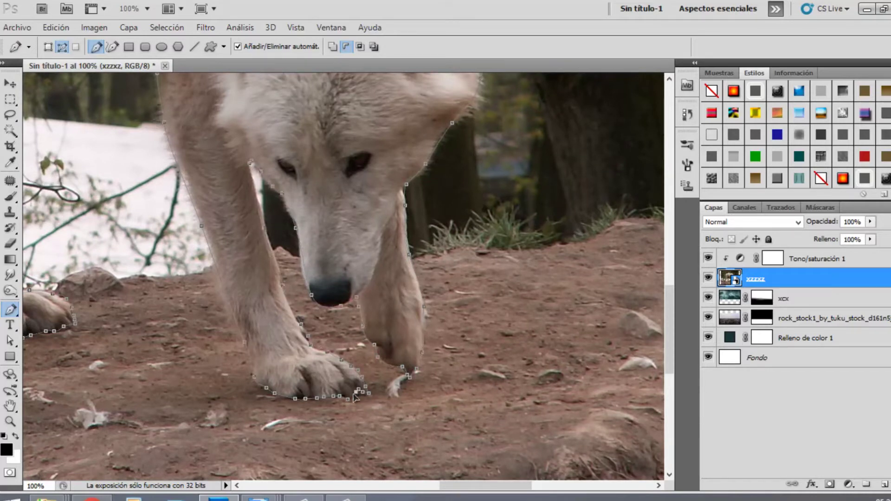
Convert the finished wolf path into a selection and invert the selection
key(ctrl+minus)
key(ctrl+minus)
key(ctrl+minus)
key(ctrl+minus)
key(ctrl+plus)
key(ctrl+Return)
click(13, 98)
right_click(503, 154)
click(565, 178)
Rasterize the wolf layer and add a layer mask from the selection to cut out the wolf
right_click(772, 279)
click(596, 281)
click(829, 484)
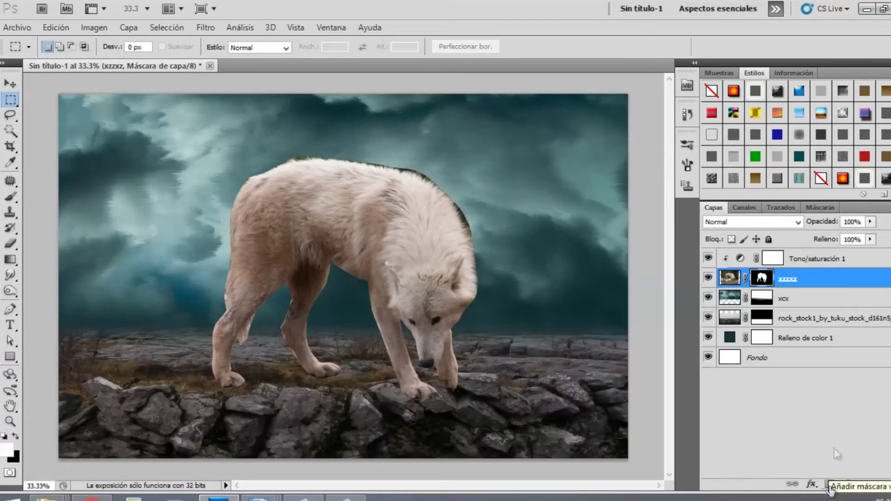
Refine the wolf's mask by brushing with a size 48 refine radius along the back, neck, belly and rear fur edges
right_click(764, 281)
click(764, 398)
click(146, 46)
drag(149, 64, 156, 64)
mouse_move(478, 273)
mouse_down()
mouse_move(459, 206)
mouse_move(386, 167)
mouse_move(287, 157)
mouse_move(253, 176)
mouse_up()
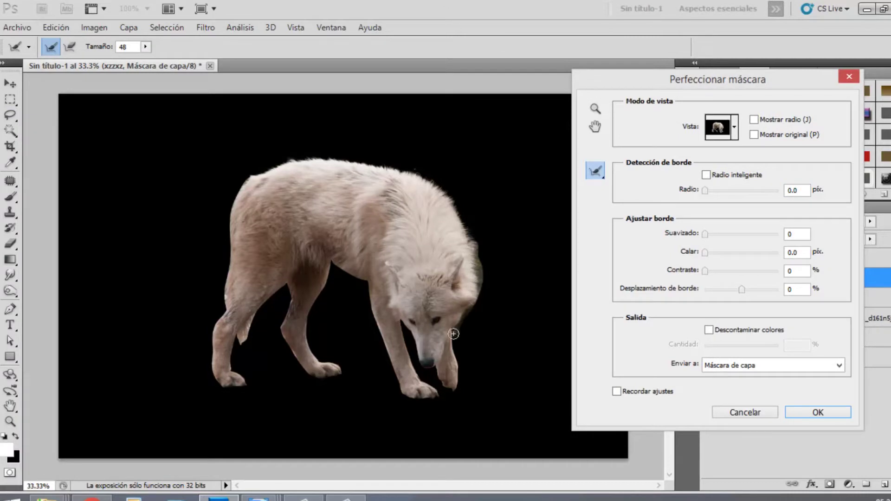
mouse_move(260, 320)
mouse_down()
mouse_move(243, 341)
mouse_move(227, 267)
mouse_move(235, 182)
mouse_move(253, 173)
mouse_up()
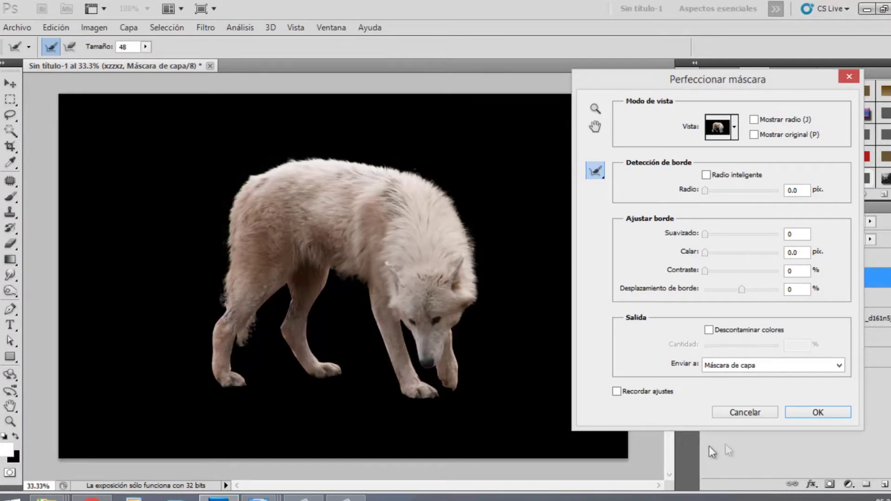
click(818, 413)
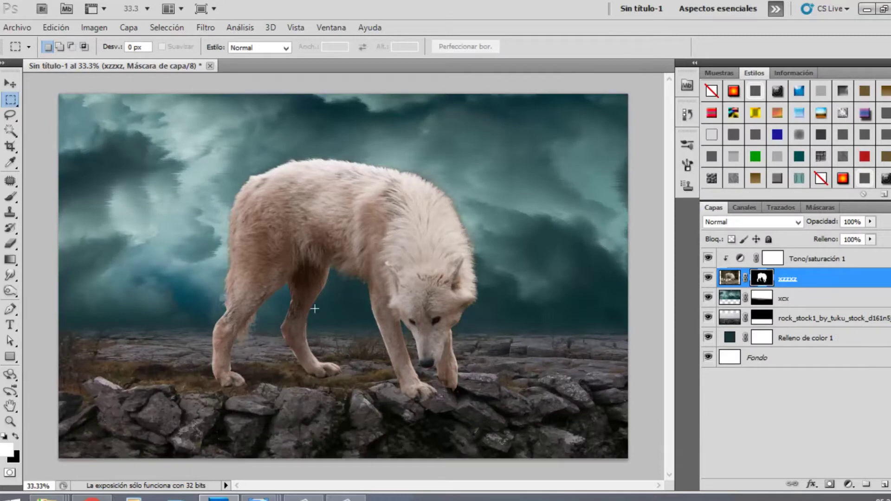
Set a smaller brush to 75% opacity on the wolf layer's image and try a white stroke along the neck edge
key(ctrl+plus)
drag(438, 238, 451, 270)
click(730, 278)
click(10, 196)
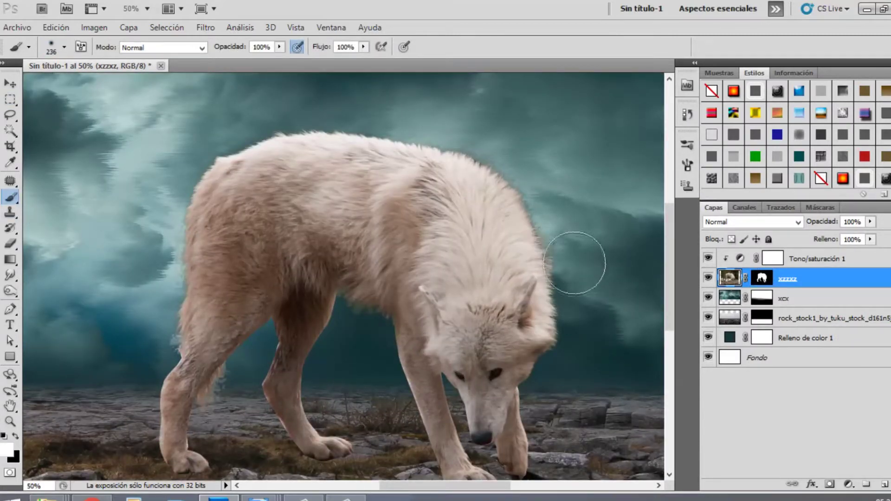
right_click(573, 233)
drag(676, 262, 625, 261)
drag(557, 299, 550, 231)
right_click(556, 232)
drag(237, 49, 222, 50)
drag(326, 49, 311, 49)
key(ctrl+z)
Paint the wolf's neck, back and rump edges white with an 86 px brush at 56% flow
right_click(603, 253)
drag(635, 270, 652, 270)
drag(558, 301, 534, 225)
key(ctrl+z)
drag(325, 48, 315, 48)
drag(451, 166, 499, 197)
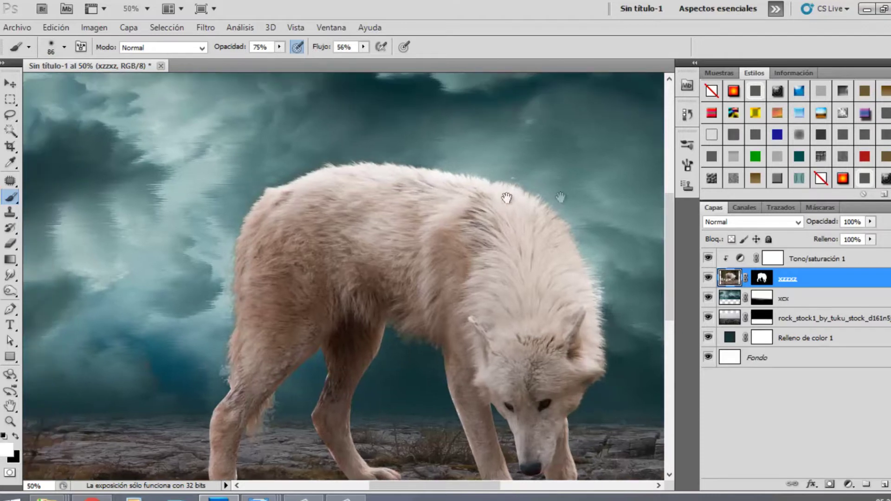
drag(253, 232, 313, 121)
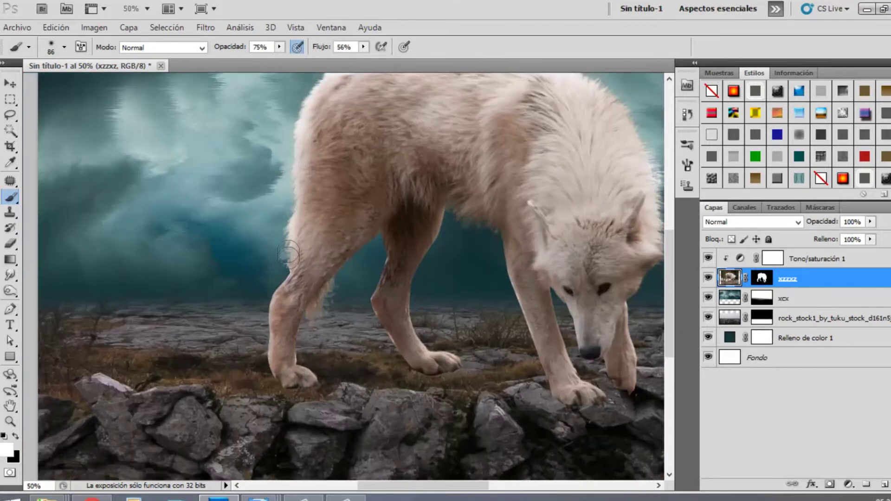
Erase the stray fringe around the rear leg's fur tuft with a soft 52 px eraser, enlarging the eraser to 58 px
key(e)
right_click(490, 316)
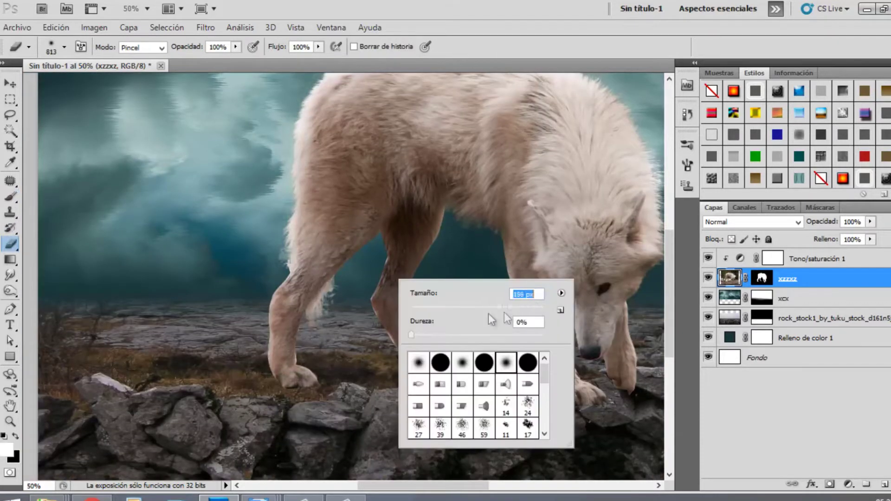
click(445, 306)
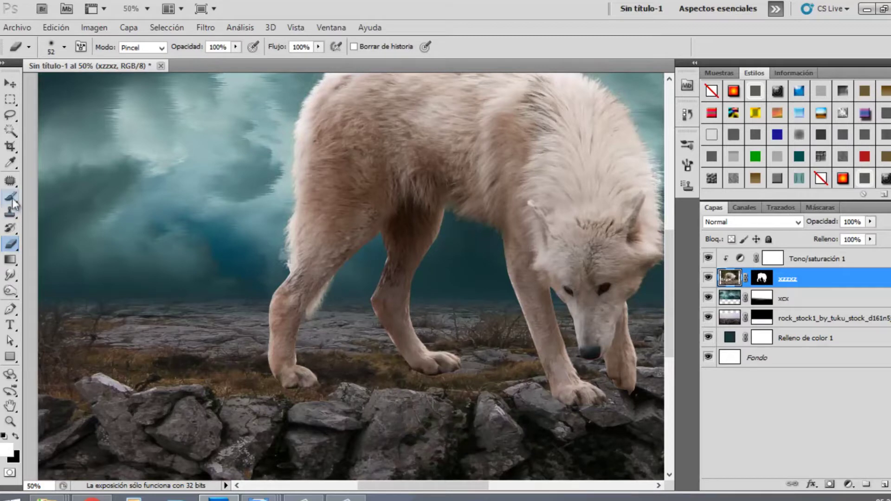
right_click(495, 244)
drag(541, 274, 544, 274)
click(483, 231)
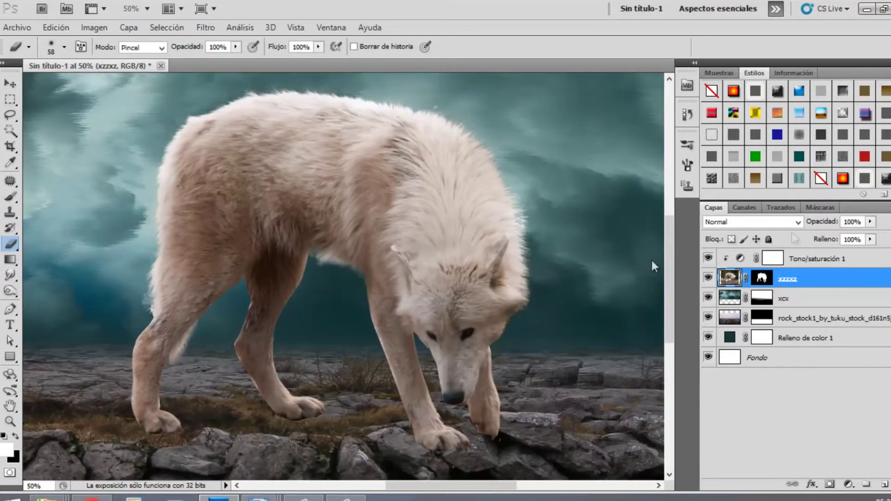
Set up the Smudge tool with a 10 px brush for the fur edges around the hind legs
key(ctrl+plus)
key(ctrl+plus)
drag(336, 343, 519, 300)
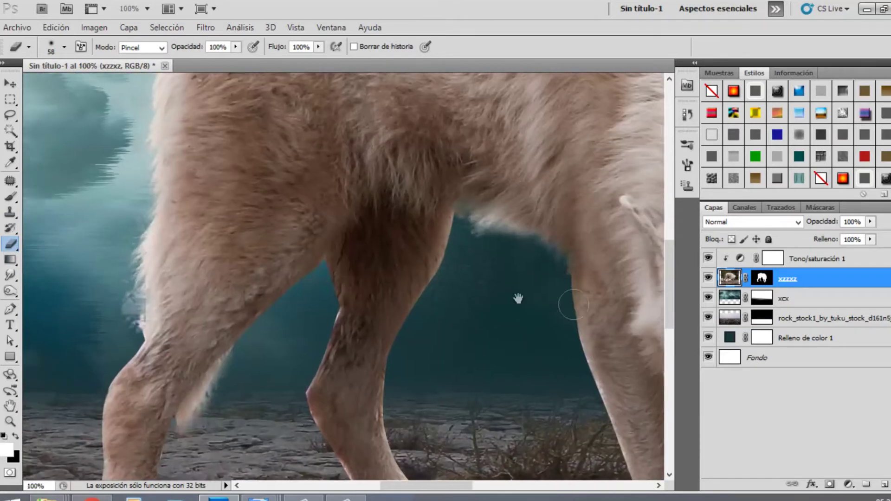
click(12, 275)
right_click(12, 275)
click(57, 301)
right_click(483, 261)
drag(595, 284, 508, 284)
key(Return)
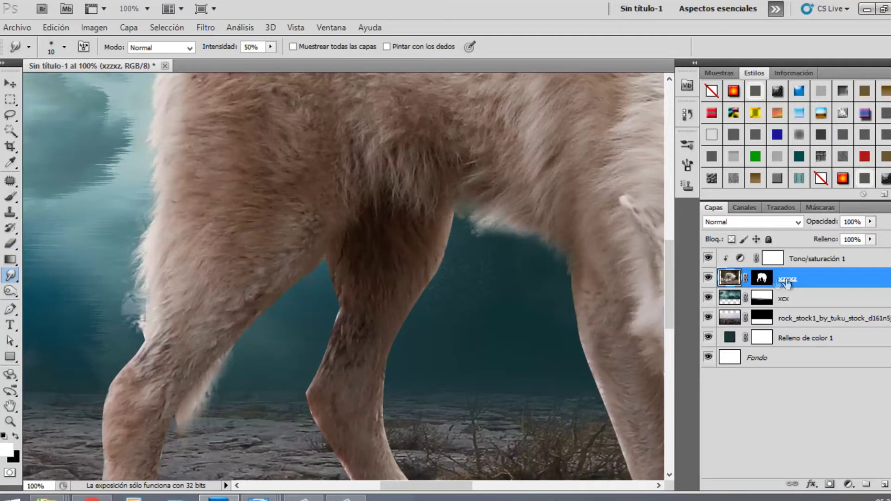
Erase the leftover background fringe behind the rear leg on the wolf's layer mask
right_click(816, 279)
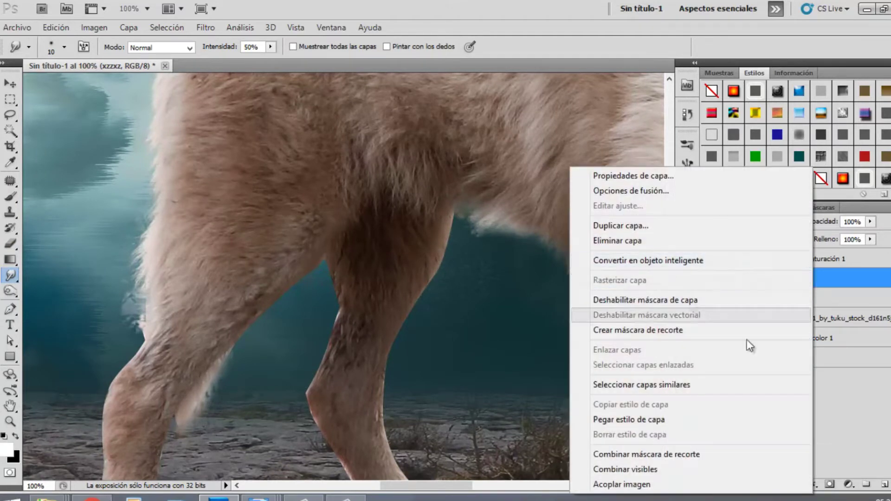
click(874, 278)
click(761, 278)
click(10, 243)
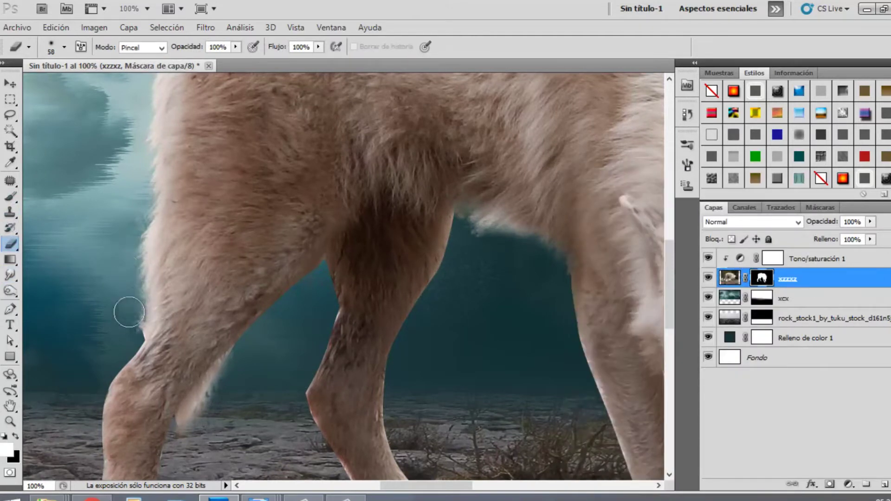
scroll(502, 283, up, 1)
Merge the mask into the wolf layer's pixels by converting the layer to a smart object and rasterizing it
right_click(810, 284)
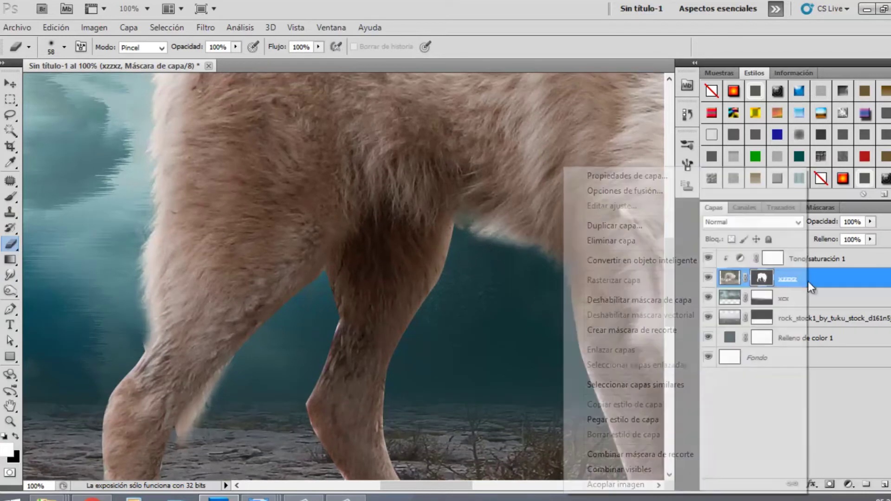
click(815, 280)
right_click(816, 279)
click(788, 281)
right_click(789, 282)
click(657, 281)
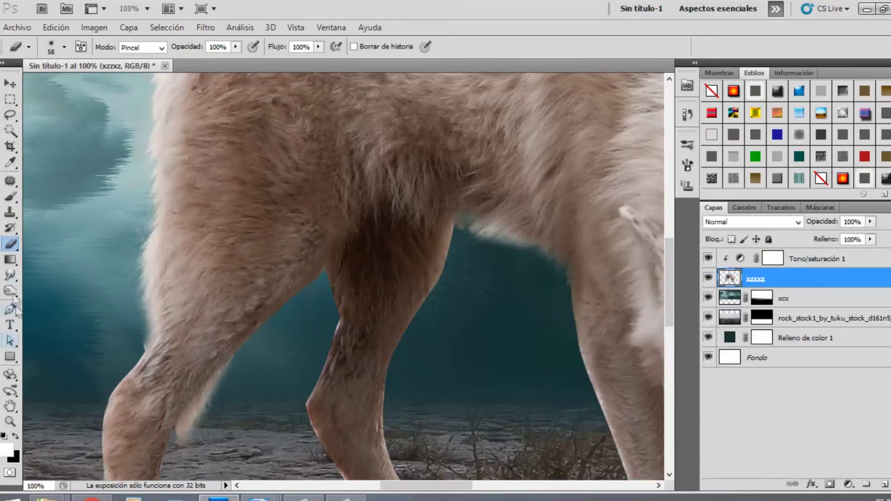
Smudge fur strands outward along the hind leg edges, enlarging the smudge brush to 11 px
right_click(10, 274)
click(57, 302)
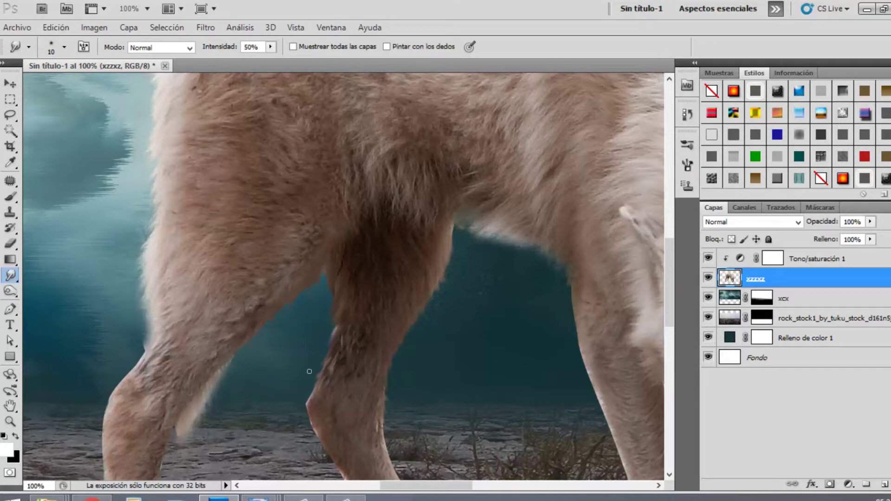
scroll(309, 371, down, 3)
right_click(317, 285)
drag(335, 313, 337, 313)
drag(318, 253, 303, 279)
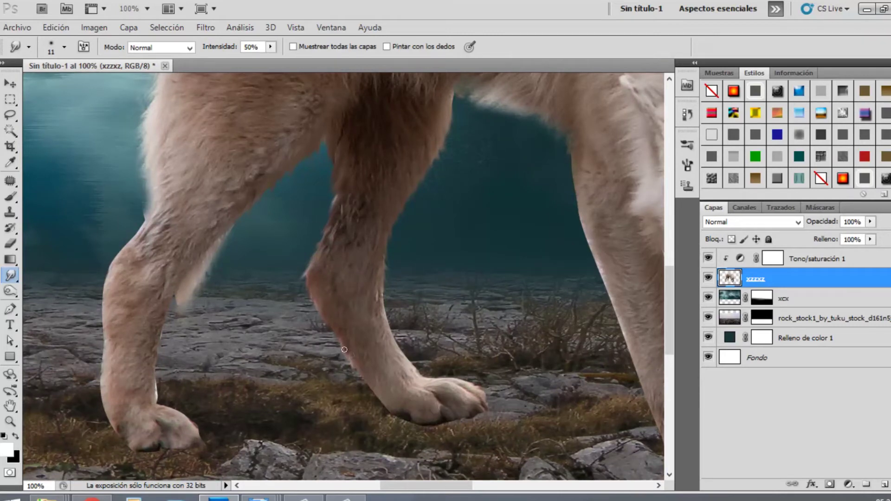
Smudge fur strands along the edges of the near front leg and the rearmost hind leg
drag(472, 336, 366, 227)
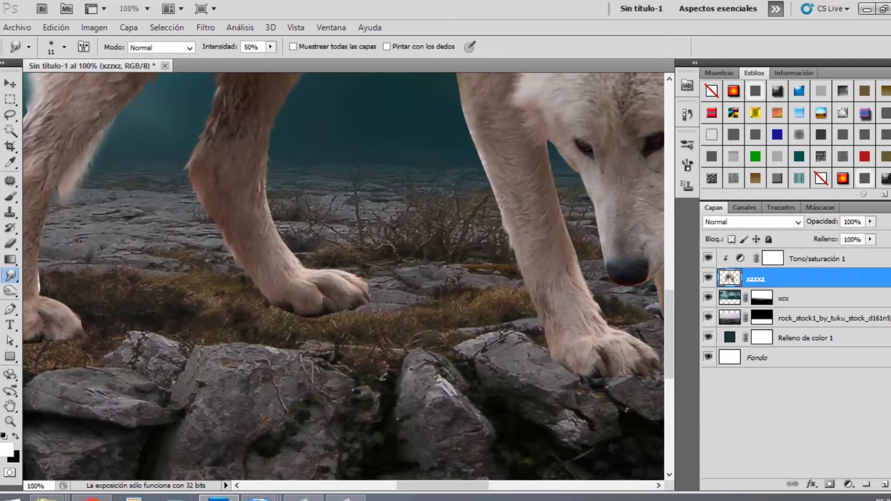
drag(491, 164, 528, 261)
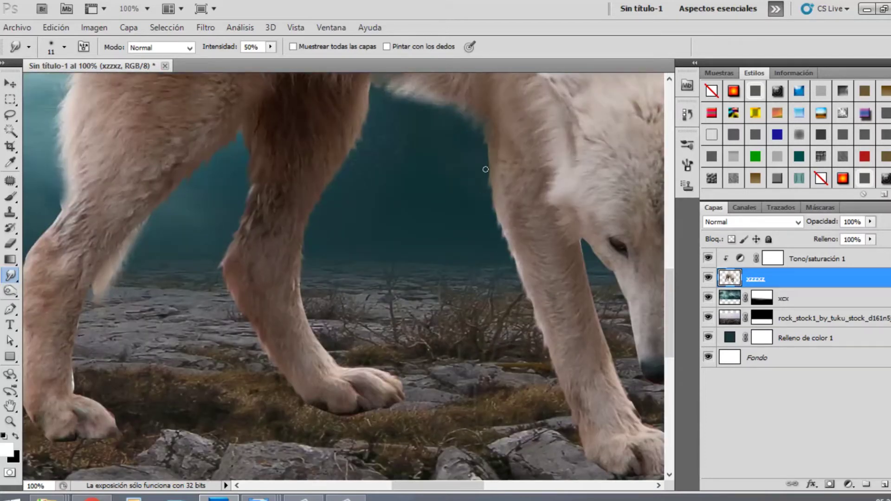
drag(566, 259, 465, 247)
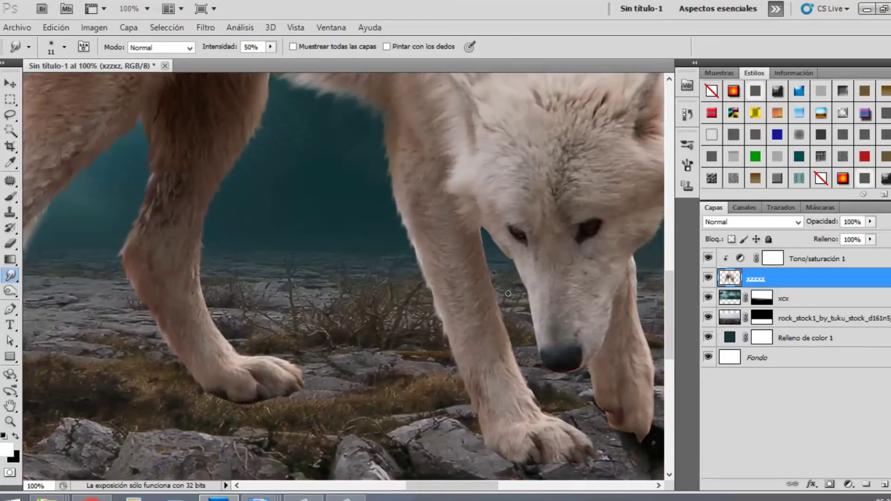
drag(320, 355, 599, 348)
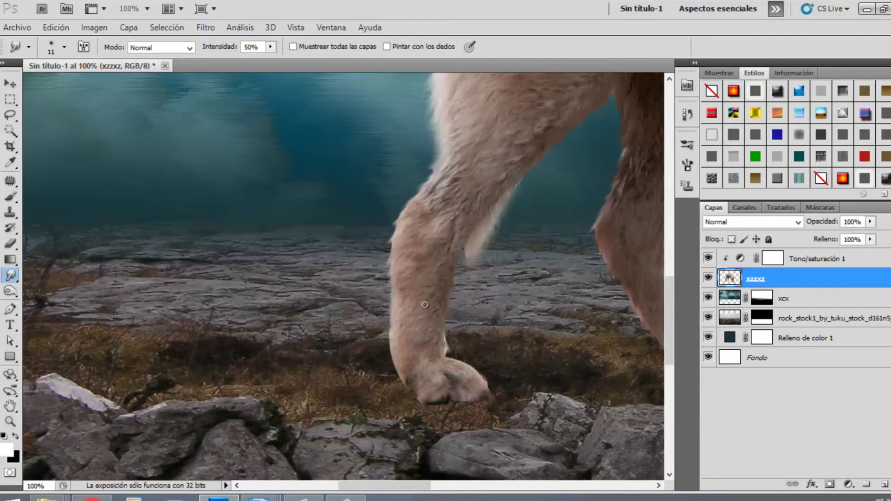
drag(485, 184, 333, 79)
scroll(566, 395, down, 3)
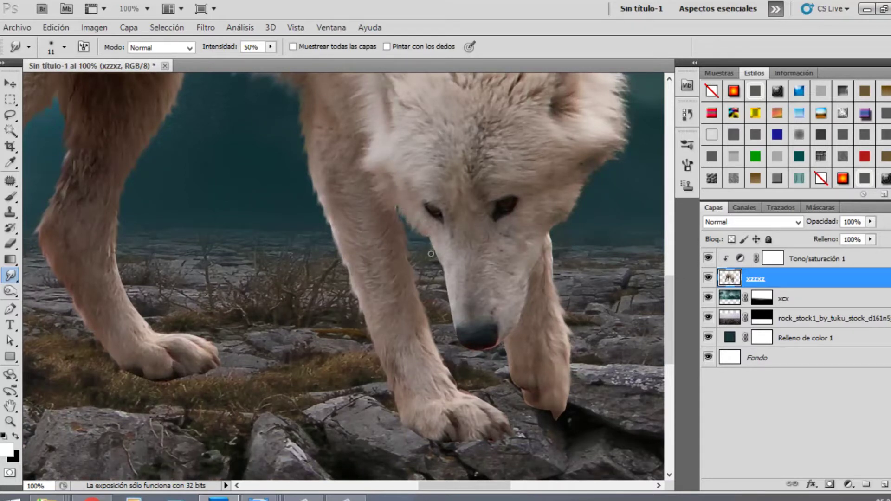
Flip the wolf horizontally, scale it down slightly and place it on the rocky ground in the scene's left half
key(ctrl+minus)
key(ctrl+minus)
key(ctrl+minus)
key(ctrl+minus)
key(ctrl+plus)
key(ctrl+t)
drag(483, 153, 452, 185)
drag(365, 250, 407, 240)
right_click(408, 241)
click(467, 419)
drag(461, 281, 313, 280)
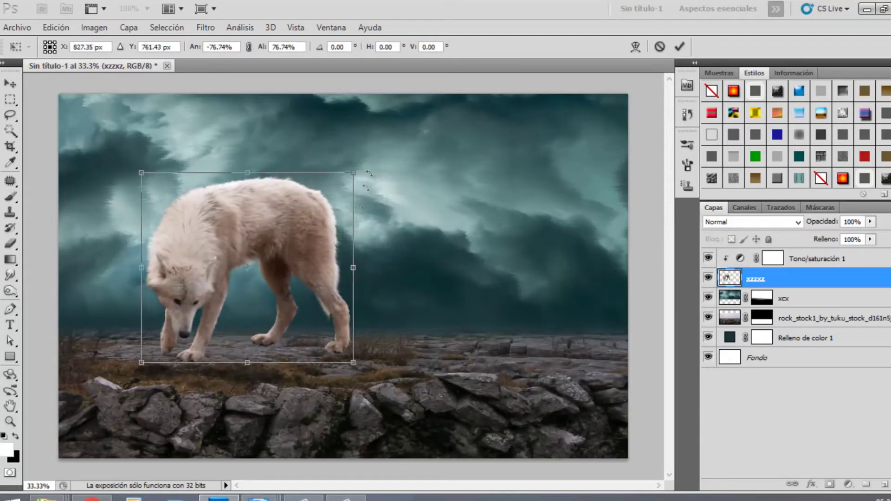
drag(354, 172, 390, 141)
key(Return)
Flip the rock landscape layer horizontally
click(731, 323)
key(ctrl+t)
right_click(393, 272)
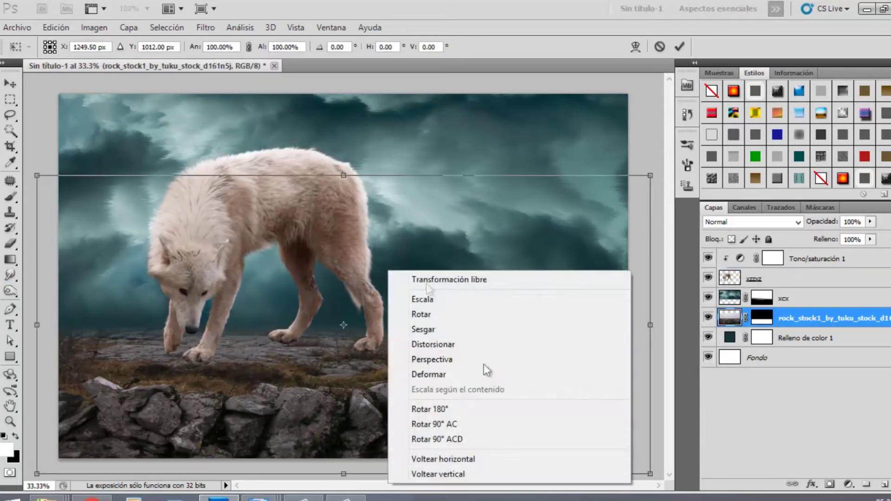
click(429, 457)
key(Return)
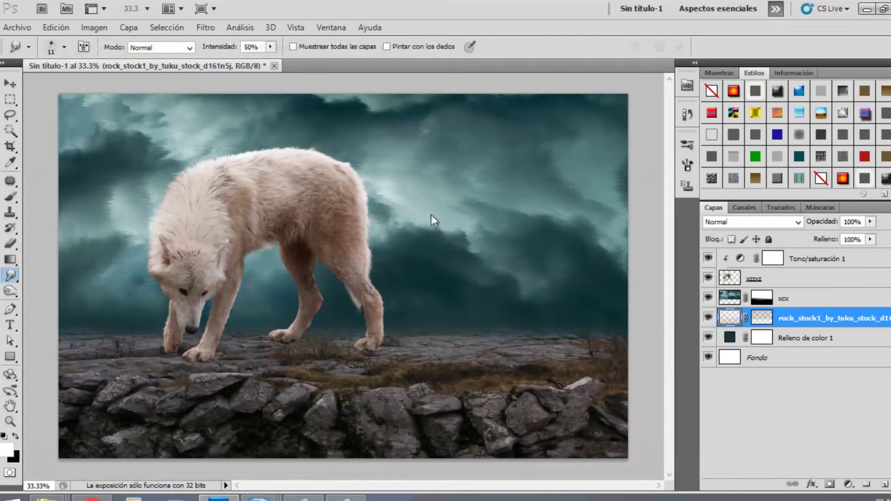
key(ctrl+t)
key(Return)
Enlarge the wolf to about 110% and move it right toward the middle of the scene
click(730, 280)
key(ctrl+t)
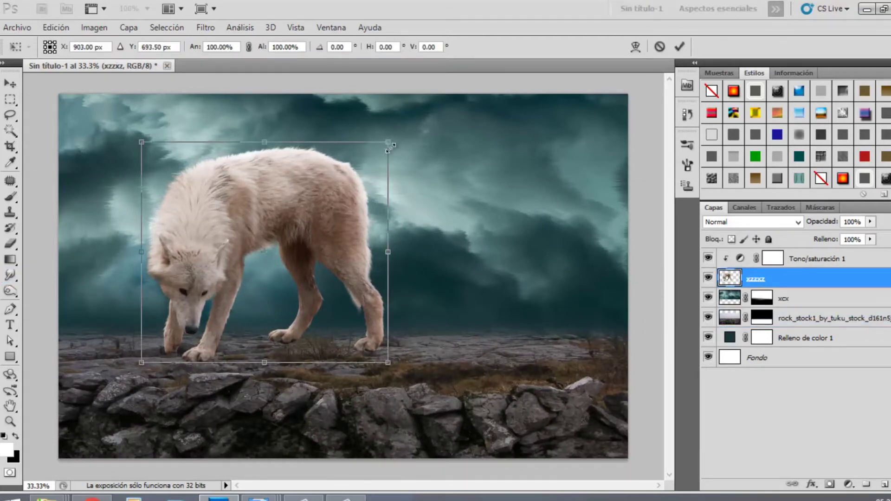
drag(389, 132, 414, 120)
drag(321, 197, 381, 208)
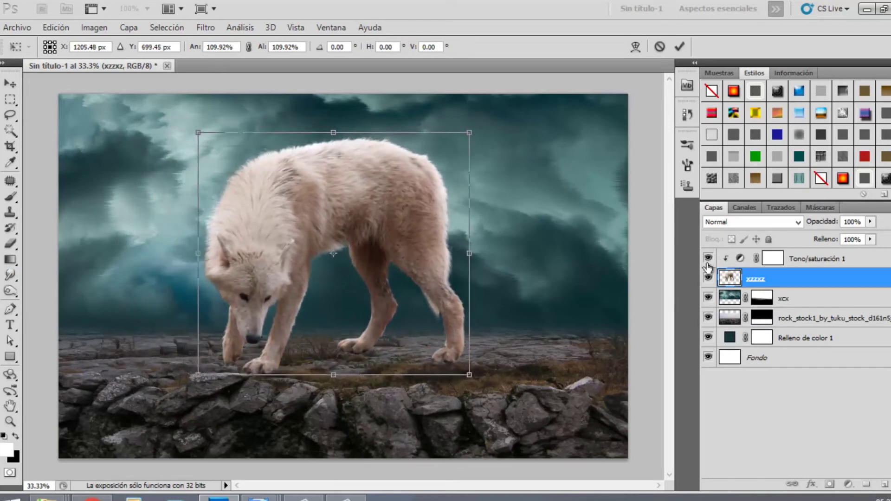
key(Return)
key(r)
Shift the rock landscape to the right, stretch it slightly taller and raise it behind the wolf
click(818, 318)
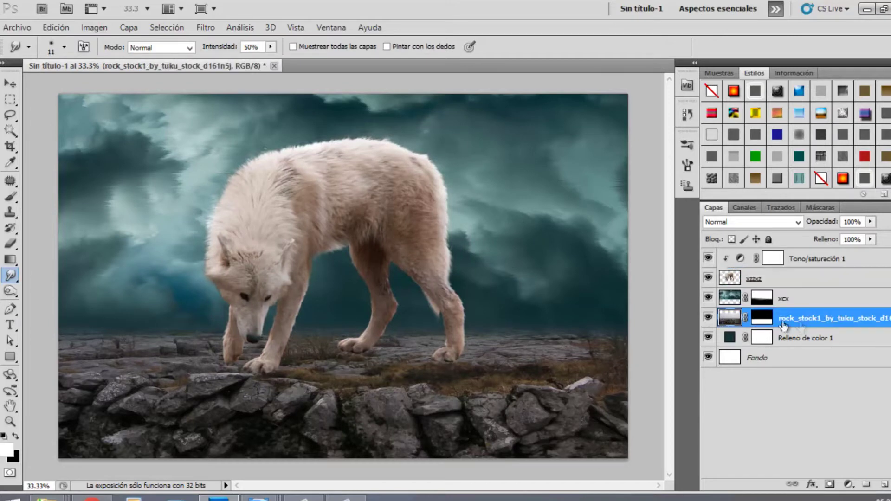
key(ctrl+t)
mouse_move(418, 307)
mouse_down()
mouse_move(423, 319)
mouse_move(417, 318)
mouse_up()
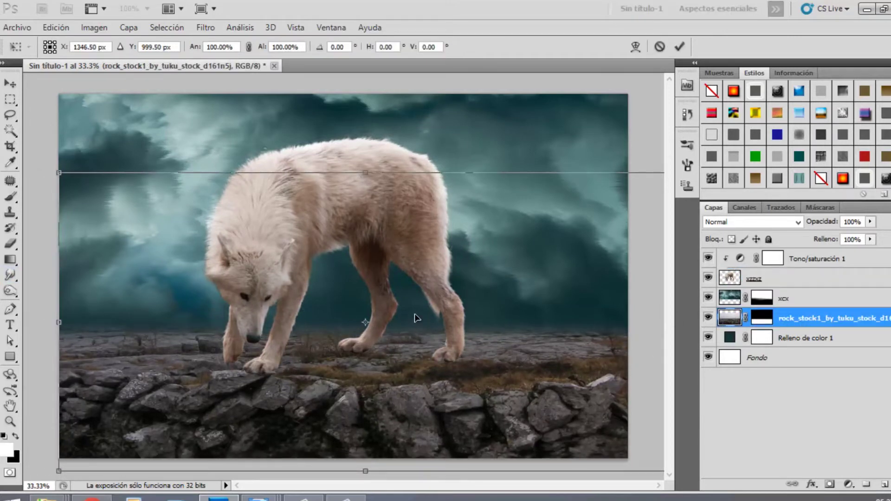
mouse_move(365, 173)
mouse_down()
mouse_move(365, 205)
mouse_move(355, 142)
mouse_move(358, 159)
mouse_up()
drag(449, 308, 449, 295)
key(Return)
Scale the wolf down to about 85% and position its paws on the flat rock above the stone wall
click(770, 283)
key(ctrl+t)
drag(388, 207, 376, 189)
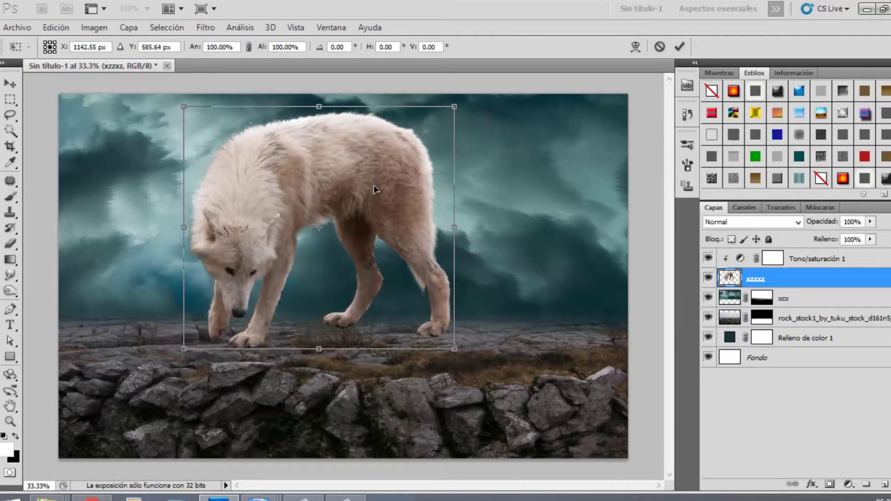
drag(454, 107, 444, 145)
drag(368, 185, 370, 195)
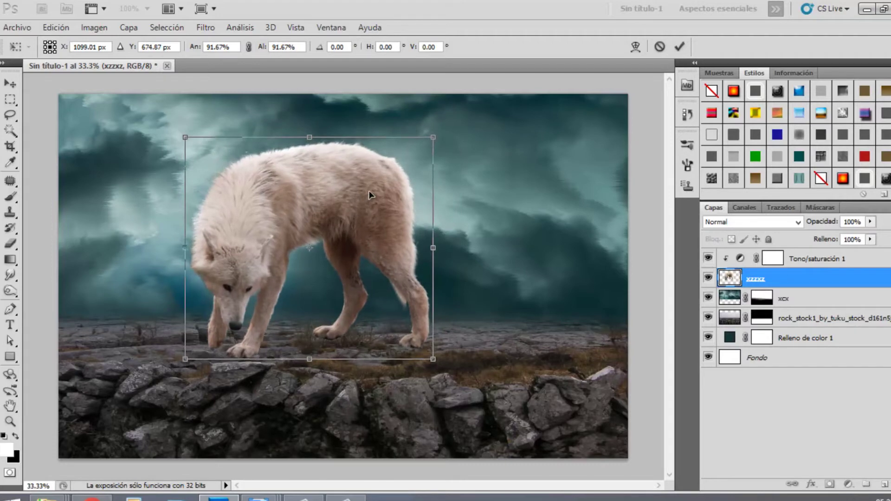
drag(432, 147, 432, 167)
drag(347, 210, 352, 209)
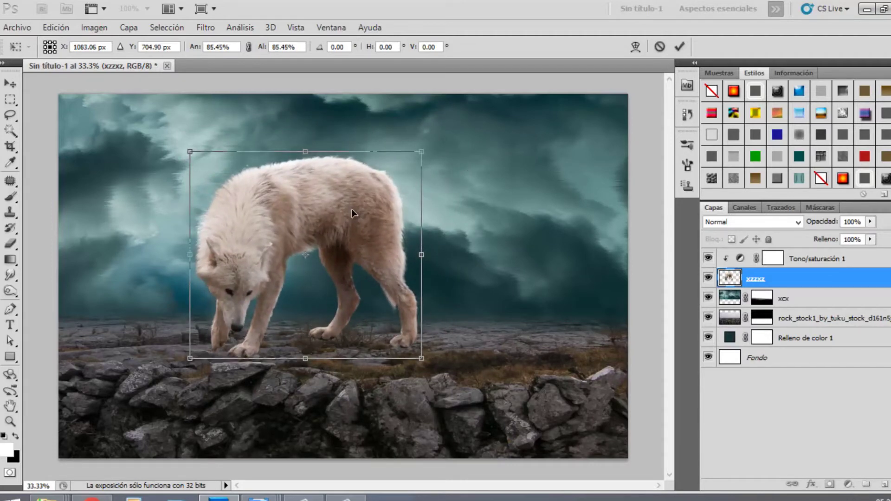
key(Return)
Enlarge the wolf slightly from its upper rear corner
key(ctrl+t)
drag(426, 156, 431, 153)
key(Return)
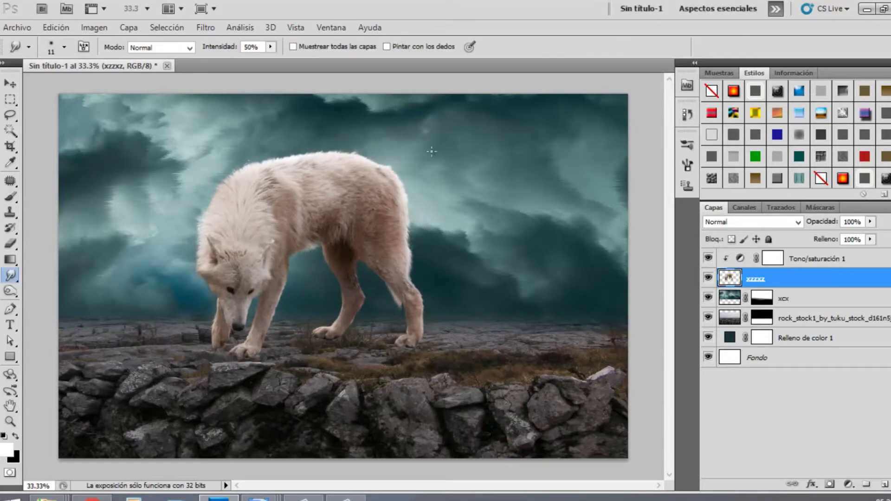
Duplicate the rock landscape layer and rasterize the copy together with its mask
click(729, 317)
key(s)
right_click(509, 323)
right_click(493, 320)
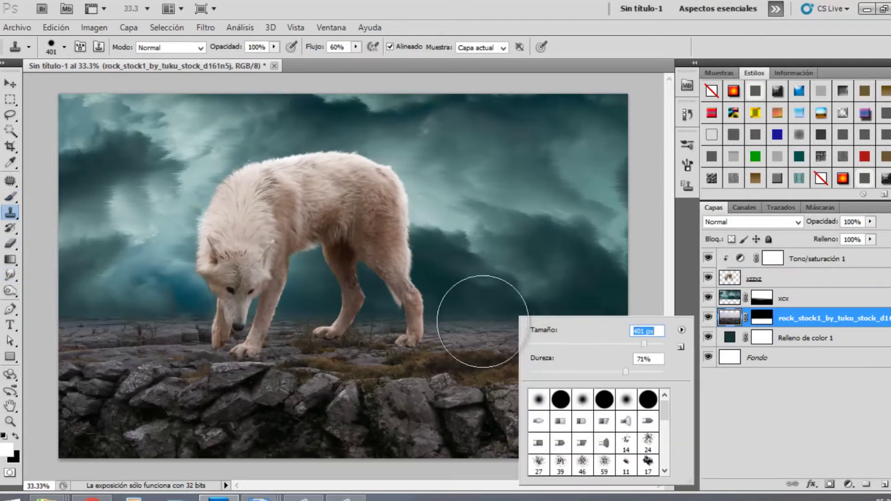
click(813, 326)
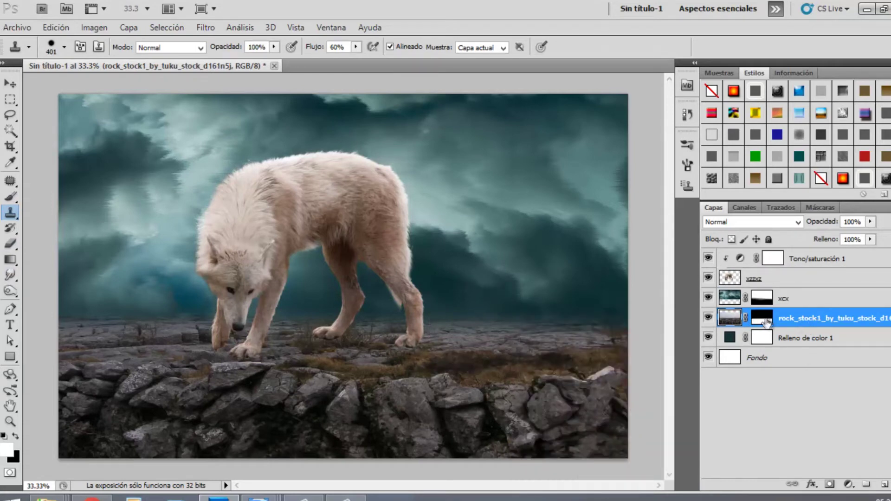
key(ctrl+j)
right_click(785, 319)
click(605, 261)
right_click(784, 318)
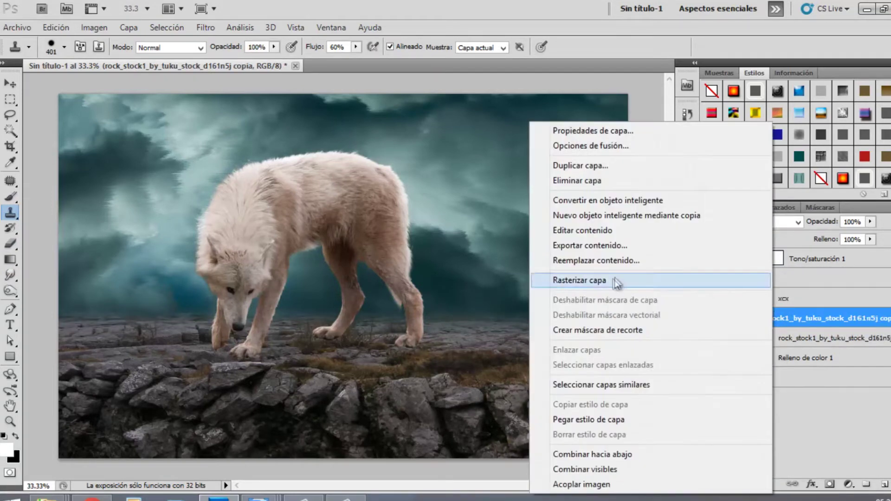
click(624, 280)
Erase parts of the rasterized rock copy with a soft 246 px eraser
drag(487, 320, 460, 328)
key(ctrl+z)
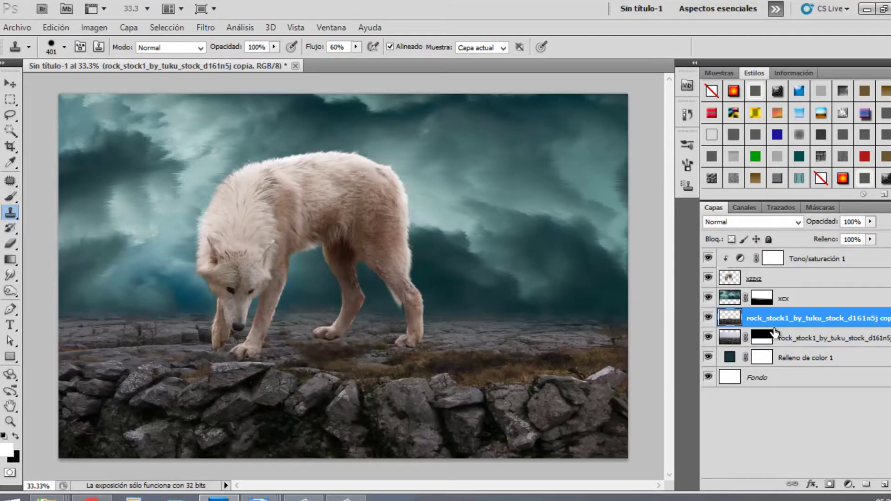
key(e)
right_click(517, 373)
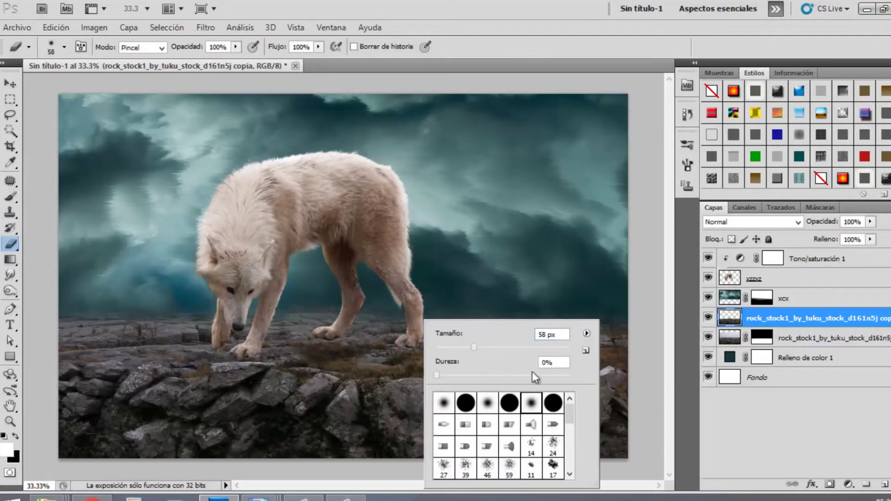
key(Return)
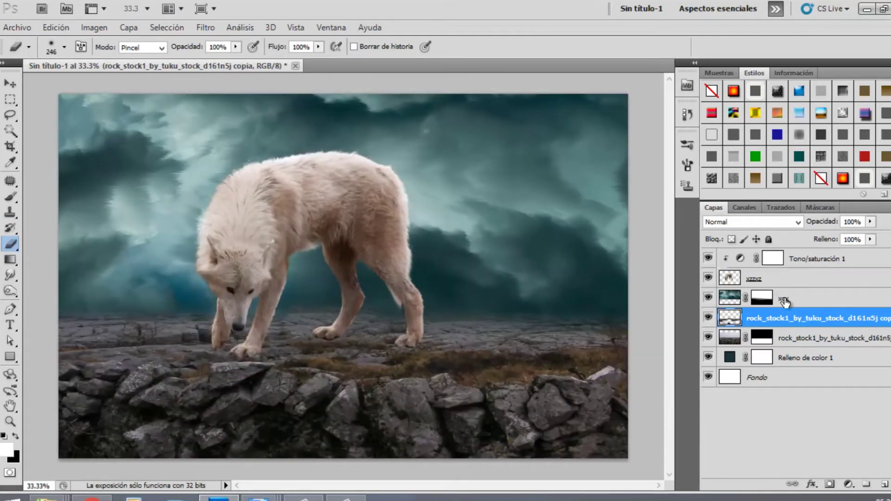
Set the wolf's clipped Hue/Saturation adjustment to hue +11, saturation -46 and lightness -1
click(765, 274)
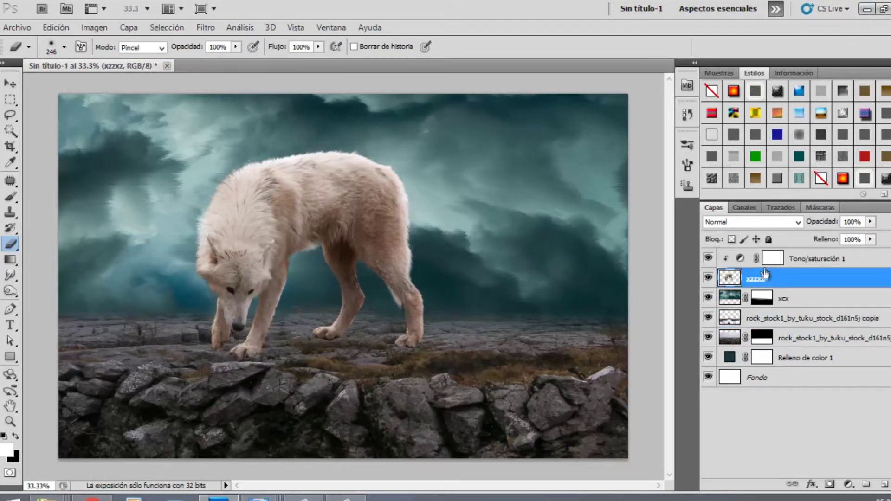
click(822, 260)
double_click(741, 259)
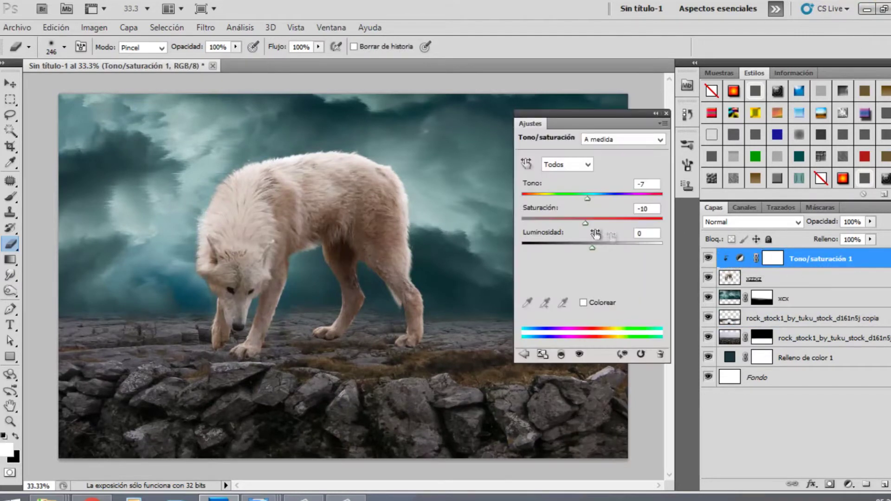
drag(566, 222, 615, 199)
drag(592, 247, 591, 238)
drag(608, 198, 600, 200)
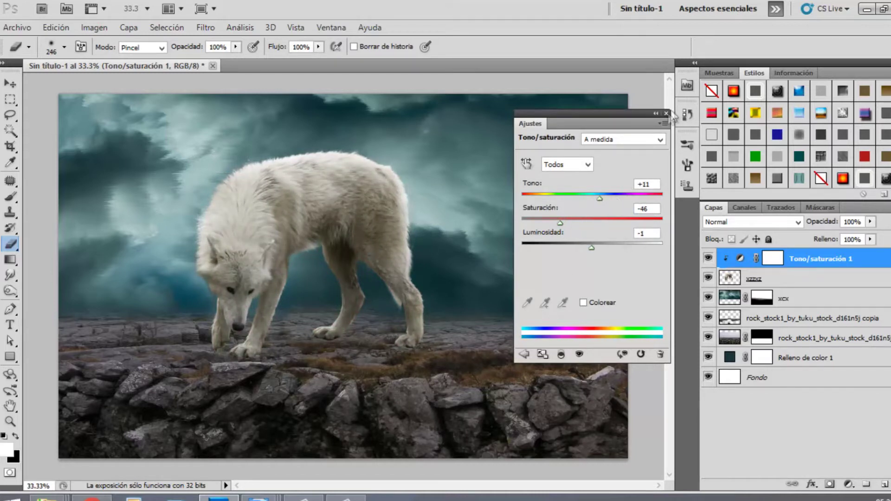
click(667, 114)
Nudge the wolf layer slightly right and up with Free Transform
click(774, 282)
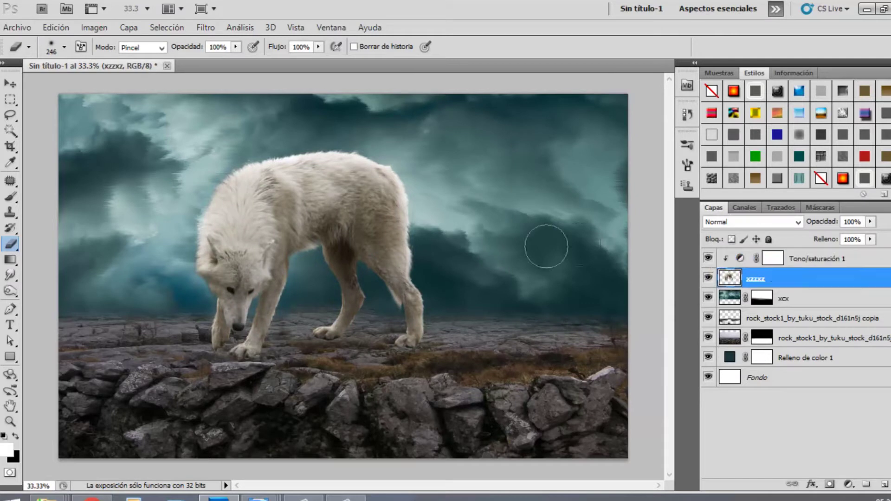
key(ctrl+t)
key(Right)
key(Right)
key(Right)
key(Right)
key(Right)
key(Right)
key(Right)
key(Right)
key(Right)
key(Up)
key(Up)
key(Up)
key(Left)
key(Left)
key(Return)
Bring the photo of the woman in the red cape from its folder into the composition and rasterize its layer
key(alt+Tab)
drag(242, 97, 386, 307)
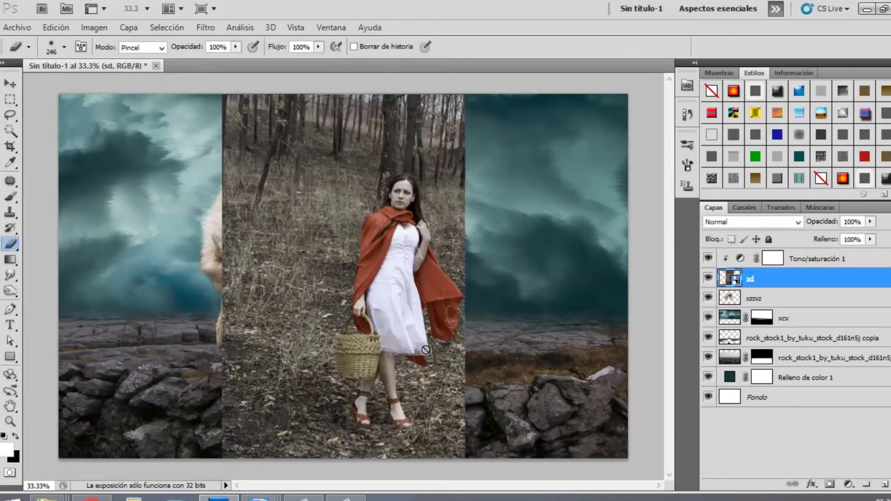
right_click(762, 280)
click(718, 280)
Start a Pen tool path around the woman's front sandal and up the outer edge of her lower leg
key(ctrl+plus)
key(ctrl+plus)
key(ctrl+plus)
drag(507, 361, 519, 259)
key(p)
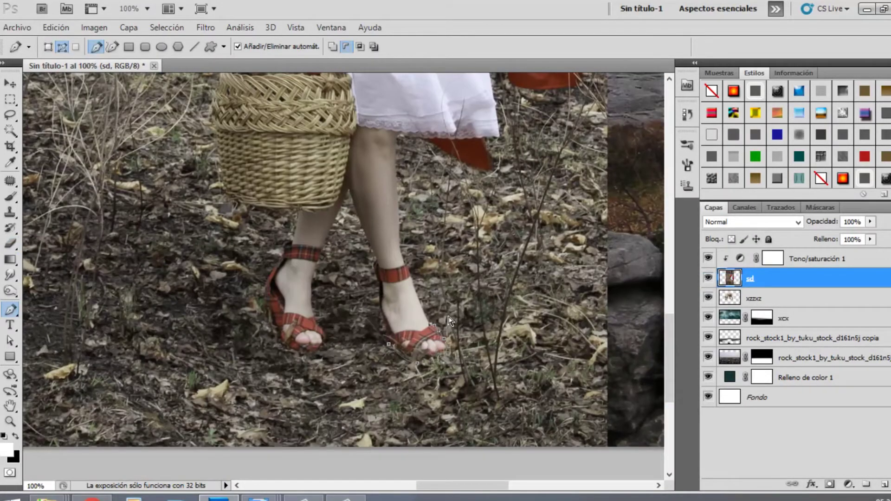
key(ctrl+plus)
key(ctrl+plus)
key(ctrl+minus)
drag(492, 325, 407, 318)
drag(408, 319, 405, 305)
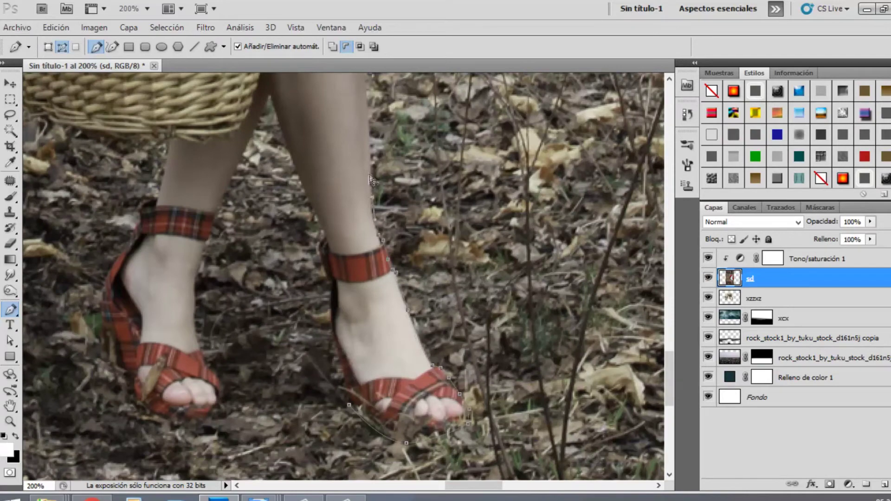
Continue the path along the lace hem, up the dress edge and around the hanging end of the red cape
scroll(376, 233, up, 4)
click(560, 185)
drag(596, 160, 503, 304)
click(489, 286)
click(468, 145)
drag(473, 138, 454, 299)
drag(488, 351, 424, 282)
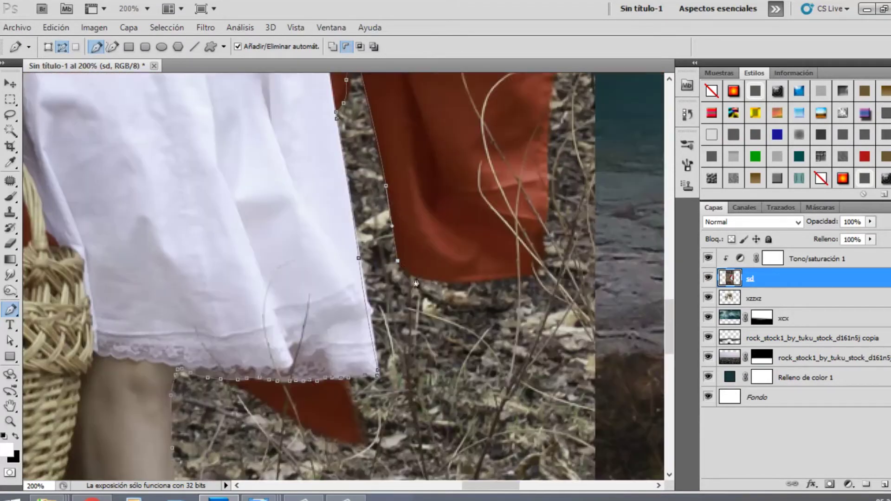
click(533, 273)
scroll(510, 383, up, 4)
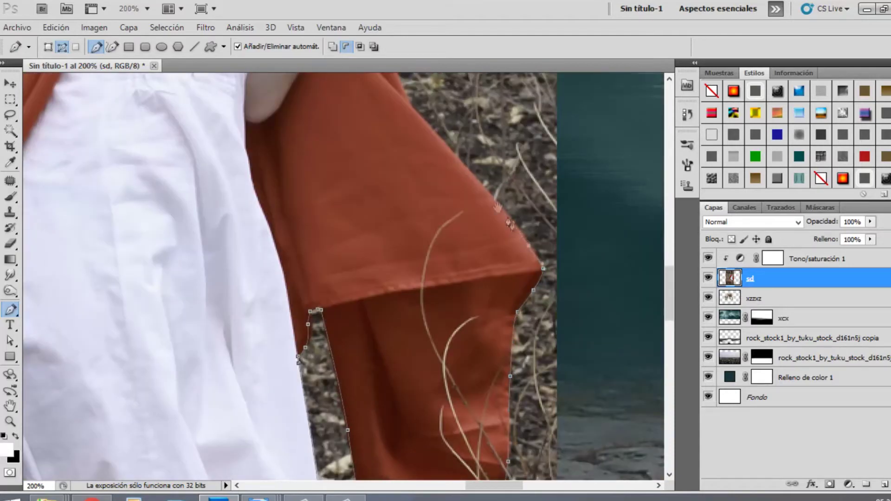
Extend the path up the cape's slanted edge, past the raised hand and over the top of the hair
scroll(514, 228, up, 8)
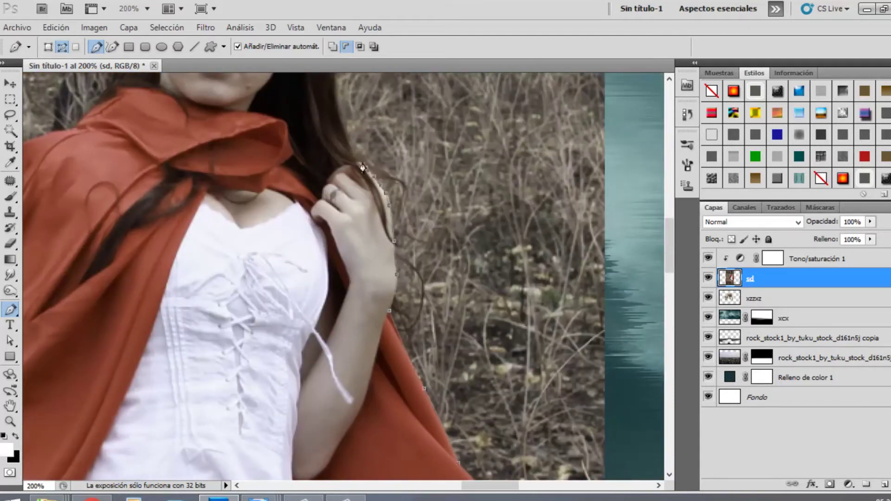
scroll(363, 167, up, 4)
drag(306, 87, 274, 86)
drag(228, 106, 218, 119)
drag(217, 120, 383, 183)
drag(368, 211, 368, 220)
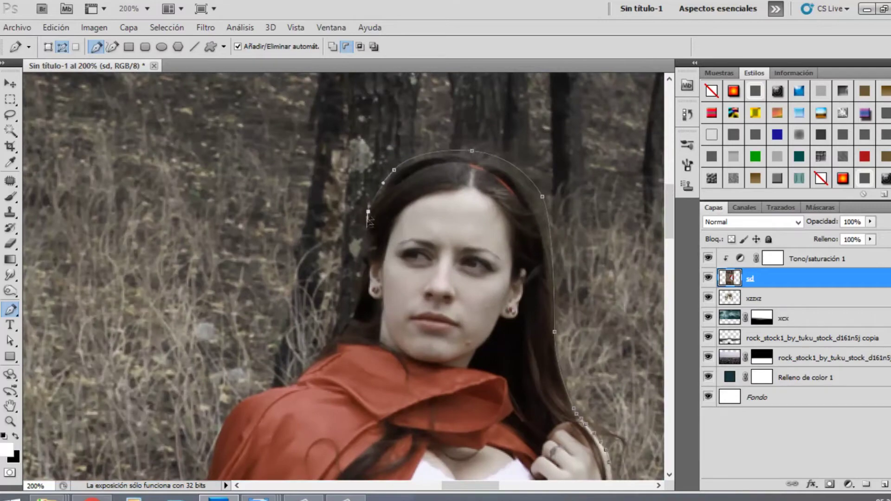
Trace the path down the other side of the hair and over the cape's shoulder
drag(325, 357, 487, 180)
drag(388, 243, 381, 255)
drag(370, 306, 363, 335)
drag(364, 341, 462, 166)
drag(455, 216, 456, 223)
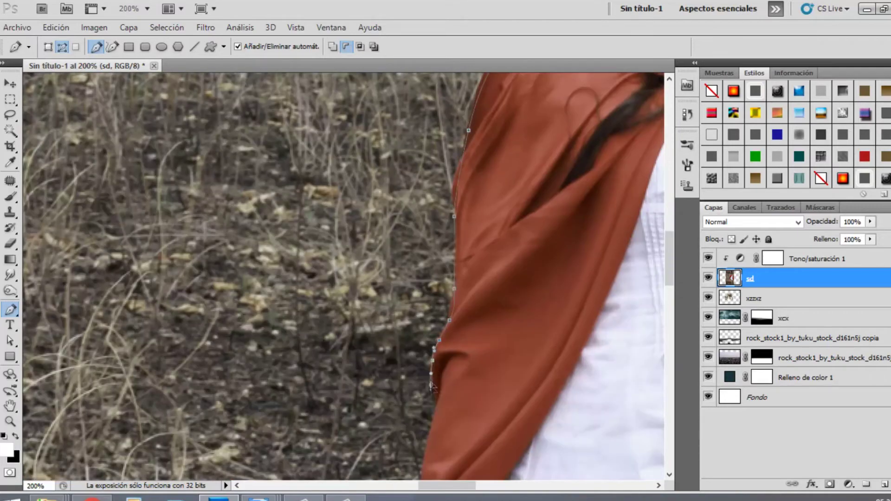
Continue the path down the cape's outer edge to the hand and along the basket handle
drag(432, 384, 432, 386)
drag(427, 395, 453, 186)
drag(456, 191, 454, 200)
drag(443, 258, 440, 270)
drag(429, 325, 427, 337)
drag(426, 391, 480, 287)
drag(481, 309, 481, 320)
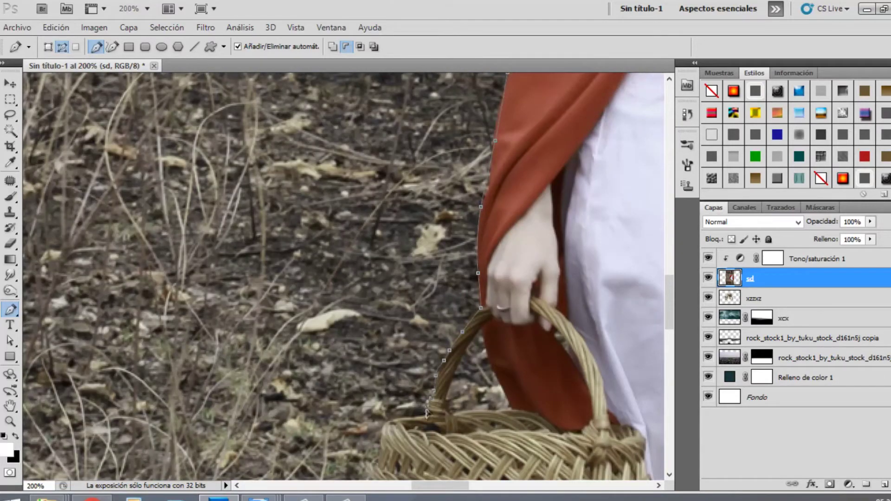
Trace the path around the basket's rim, outer side and bottom edge up to the rear leg
drag(427, 412, 552, 250)
drag(535, 256, 517, 266)
drag(506, 290, 504, 302)
drag(492, 352, 495, 366)
drag(497, 364, 490, 203)
drag(501, 316, 507, 342)
drag(509, 346, 381, 249)
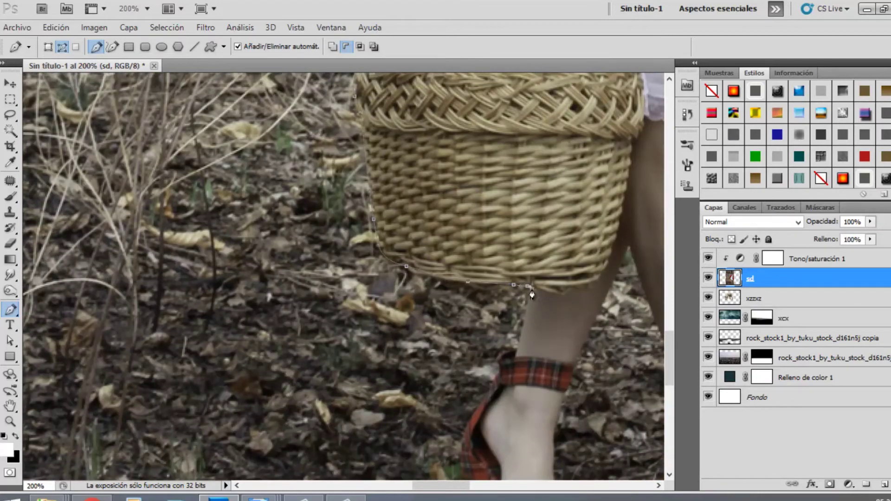
Outline the rear leg and its plaid sandal, bringing the path back up to the gap between the legs
drag(499, 383, 530, 230)
drag(516, 246, 507, 256)
drag(495, 290, 492, 302)
drag(548, 412, 563, 422)
drag(596, 419, 606, 416)
drag(623, 397, 525, 438)
drag(510, 436, 492, 395)
drag(486, 365, 486, 357)
drag(489, 327, 484, 439)
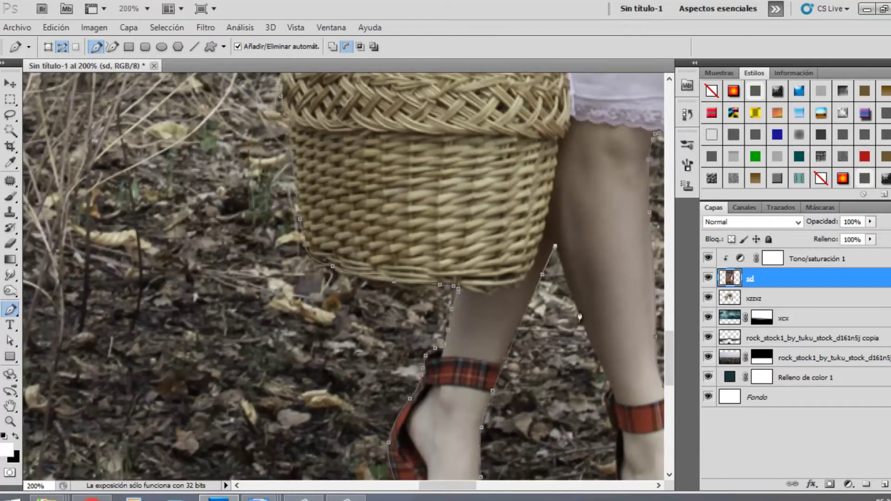
Close the path around the woman along the inner edge of the front leg
drag(611, 434, 553, 264)
drag(556, 293, 559, 312)
click(570, 380)
key(ctrl+minus)
key(ctrl+minus)
key(ctrl+minus)
key(ctrl+minus)
key(ctrl+minus)
key(ctrl+minus)
key(ctrl+plus)
key(ctrl+plus)
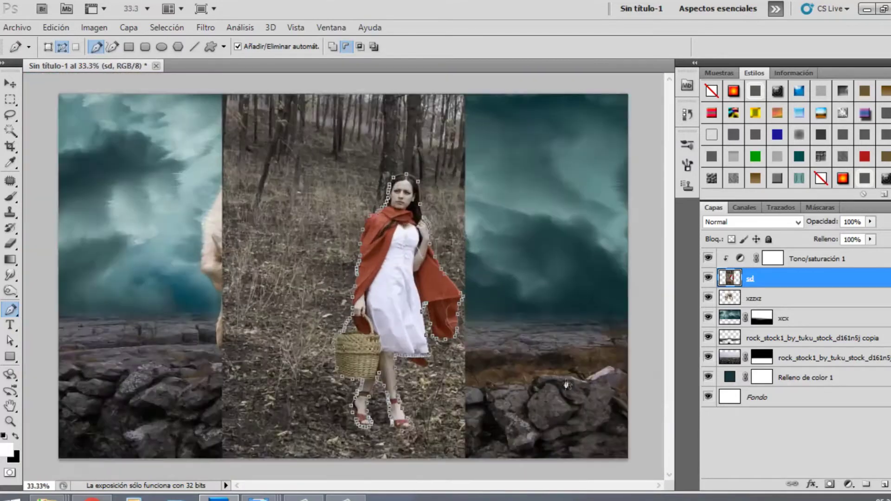
Convert the path into a layer mask that isolates the woman, and refine its edge with a 0.7 px smart radius
key(ctrl+Return)
key(m)
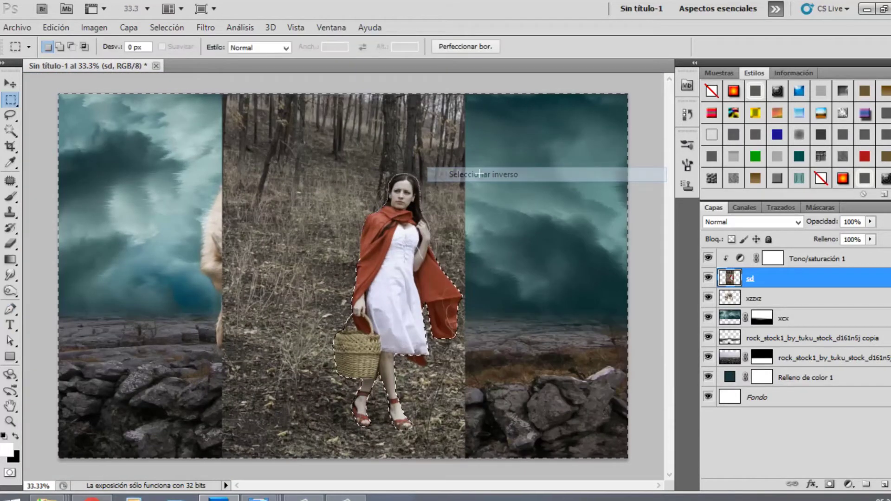
click(829, 484)
right_click(762, 277)
click(764, 388)
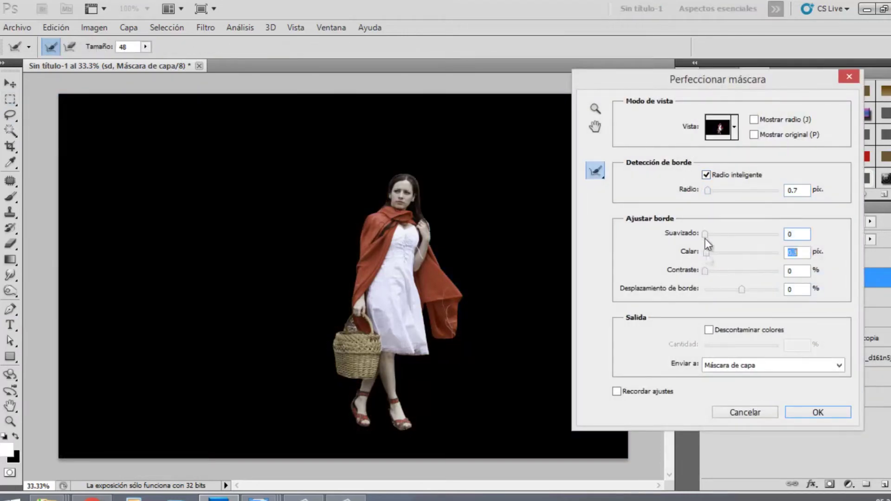
click(818, 413)
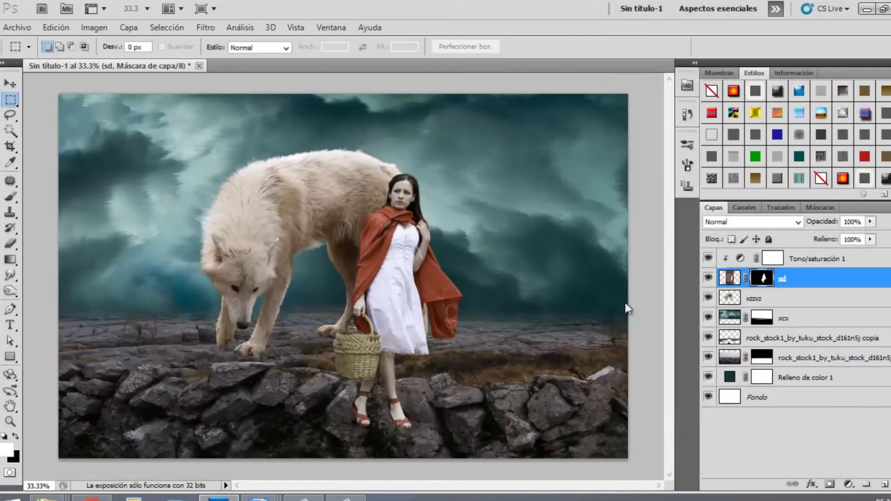
Refine the woman's mask again by brushing the edge detection around her hair
right_click(764, 279)
click(789, 390)
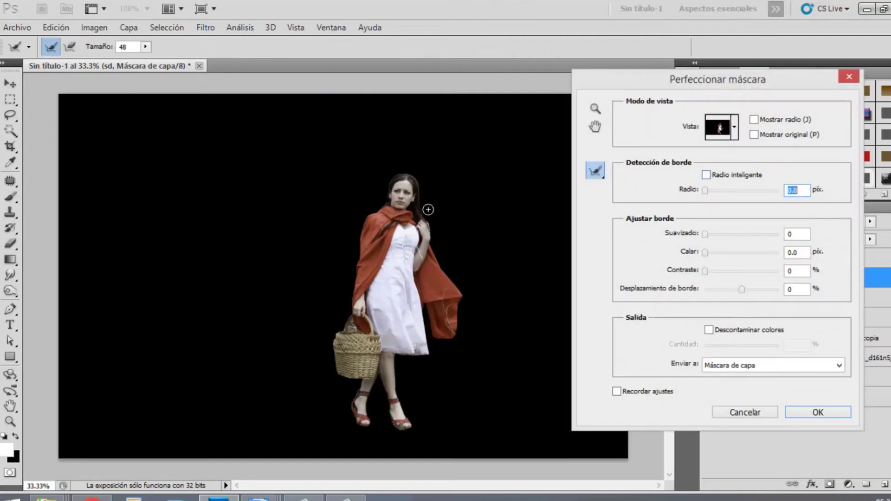
key(ctrl+plus)
key(ctrl+plus)
key(ctrl+plus)
key(ctrl+plus)
drag(262, 149, 207, 408)
mouse_move(145, 48)
mouse_down()
mouse_move(134, 67)
mouse_move(123, 65)
mouse_up()
mouse_move(449, 354)
mouse_down()
mouse_move(422, 133)
mouse_move(284, 114)
mouse_move(241, 195)
mouse_up()
click(841, 414)
Clean the leftover fringe around the woman's hair on the mask with a 24 px eraser
click(11, 244)
right_click(548, 237)
drag(662, 265, 596, 266)
drag(469, 325, 467, 269)
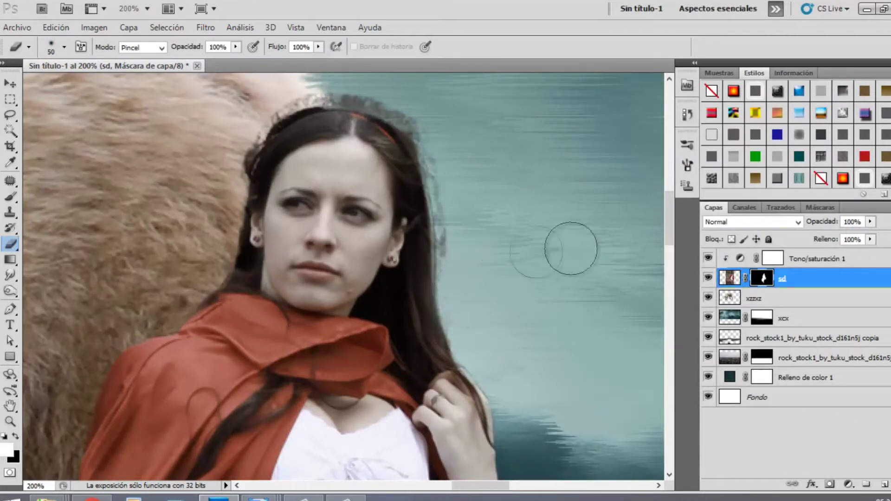
right_click(537, 252)
double_click(690, 337)
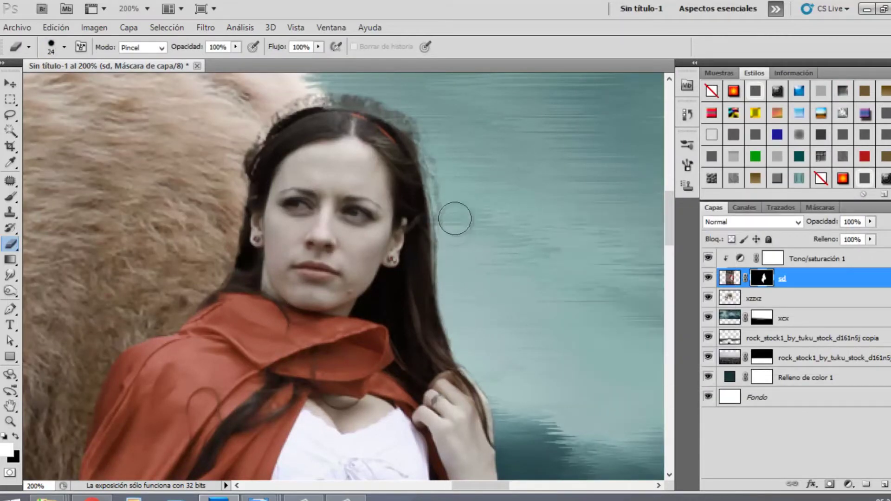
mouse_move(248, 120)
mouse_down()
mouse_move(442, 249)
mouse_move(446, 179)
mouse_move(358, 90)
mouse_move(278, 107)
mouse_move(231, 170)
mouse_move(293, 99)
mouse_move(414, 125)
mouse_move(489, 164)
mouse_move(459, 189)
mouse_move(449, 235)
mouse_move(463, 341)
mouse_move(488, 394)
mouse_up()
key(ctrl+z)
Outline the leftover background between the hair and the cape's shoulder, feather the selection and delete it from the woman's layer
drag(275, 267, 394, 268)
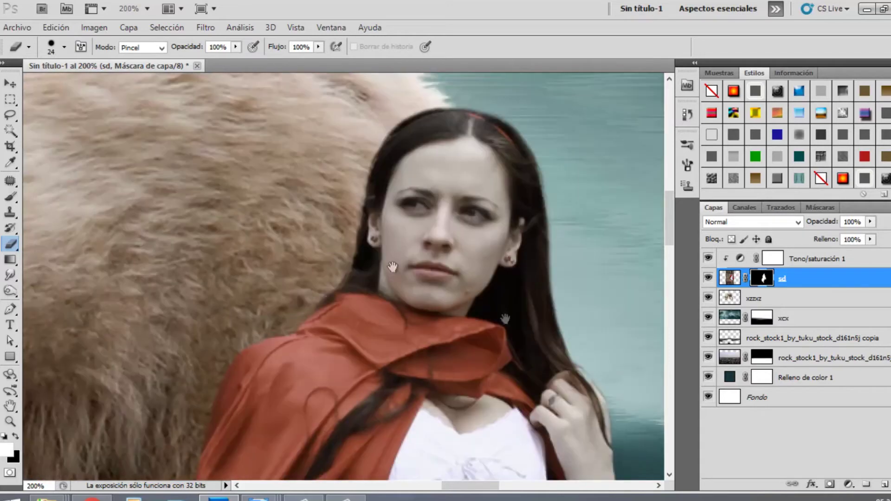
drag(440, 317, 448, 288)
key(p)
click(730, 278)
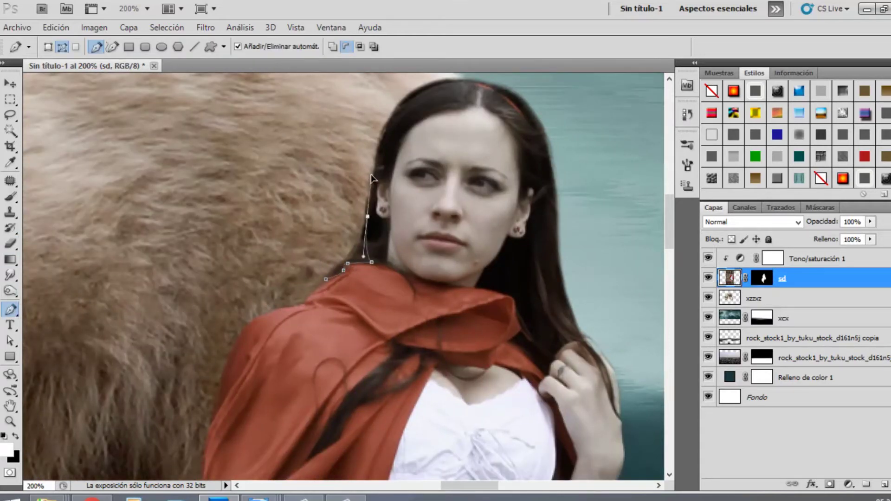
key(ctrl+Return)
key(m)
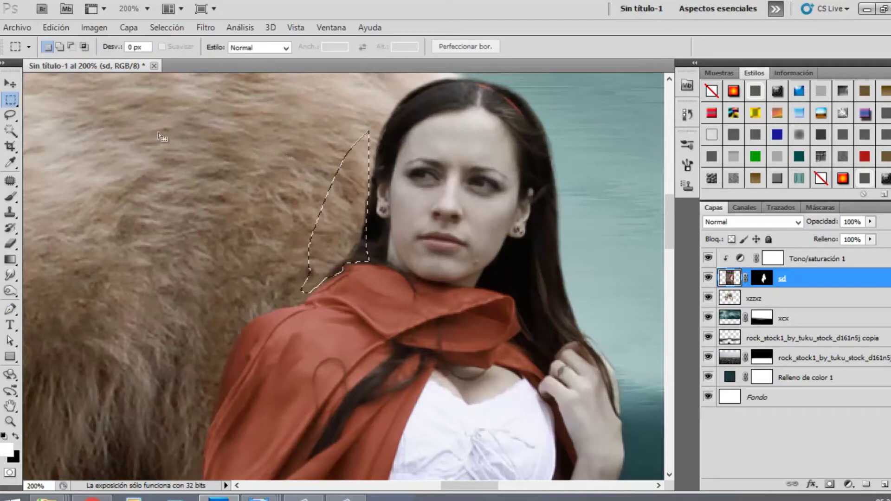
key(shift+F6)
key(Return)
key(ctrl+d)
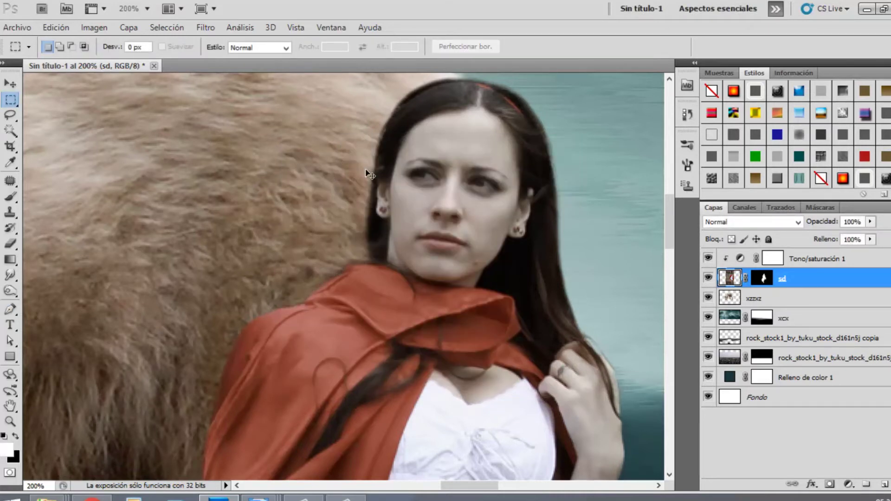
Outline the forest patch inside the basket handle beside the cape, feather the selection and delete it
key(ctrl+minus)
key(ctrl+minus)
drag(411, 370, 418, 173)
drag(434, 326, 459, 296)
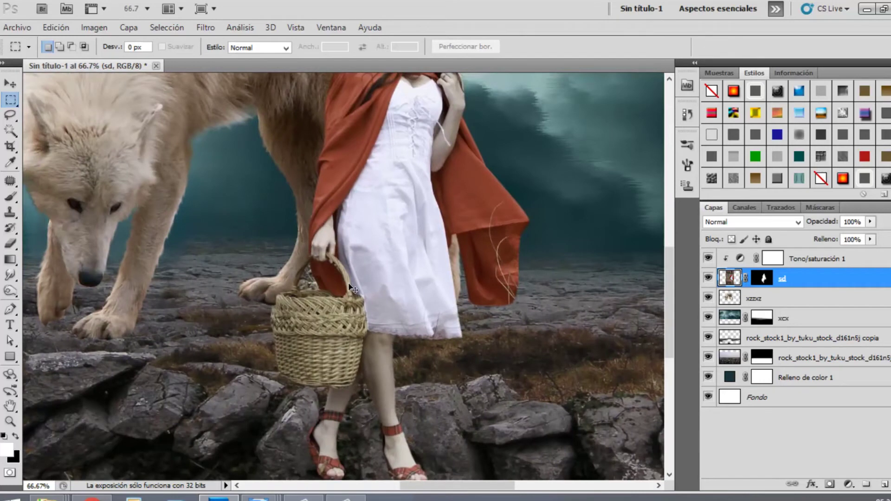
key(ctrl+plus)
key(ctrl+plus)
key(ctrl+plus)
key(p)
click(255, 344)
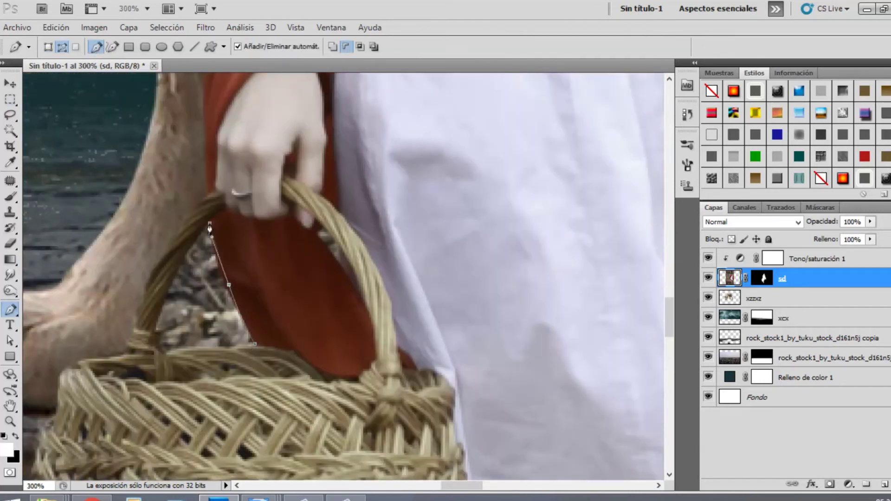
click(251, 348)
key(ctrl+Return)
key(m)
key(shift+F6)
key(Return)
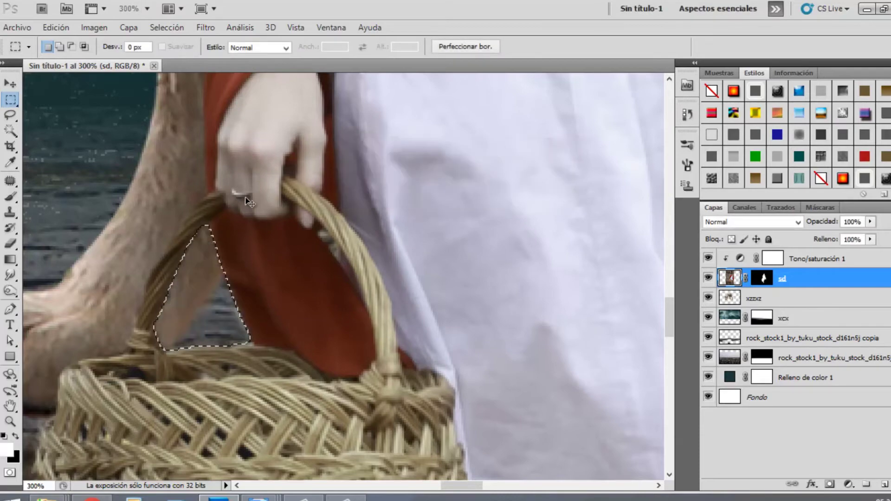
Clear the selection inside the basket handle and flip the woman horizontally, placing her in front of the wolf's body
key(ctrl+d)
key(ctrl+minus)
key(ctrl+minus)
key(ctrl+minus)
key(ctrl+minus)
key(ctrl+minus)
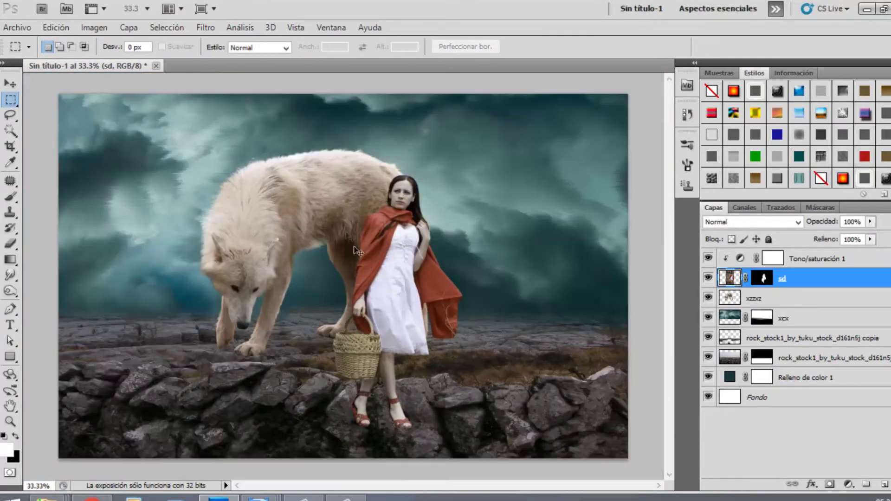
key(ctrl+t)
right_click(403, 232)
click(477, 421)
drag(325, 279, 369, 279)
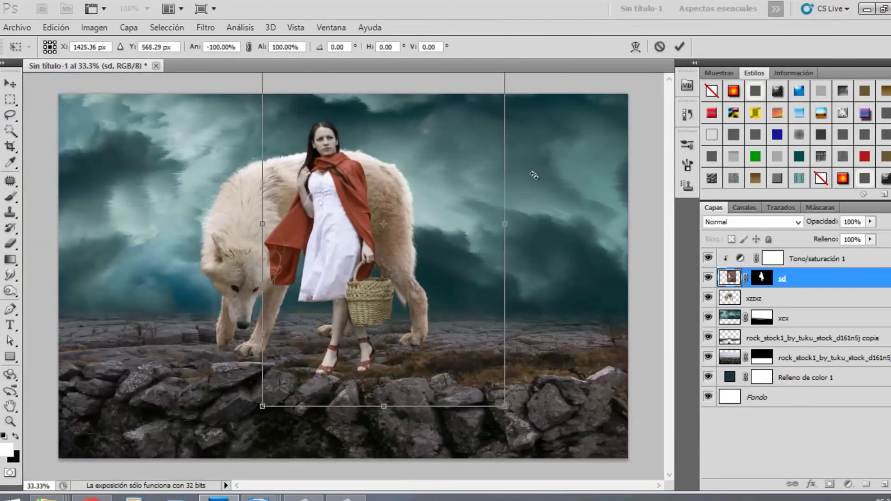
Shrink the flipped woman to a small figure and stand her on the ground between the wolf's legs
key(ctrl+minus)
drag(425, 155, 415, 305)
key(Return)
key(m)
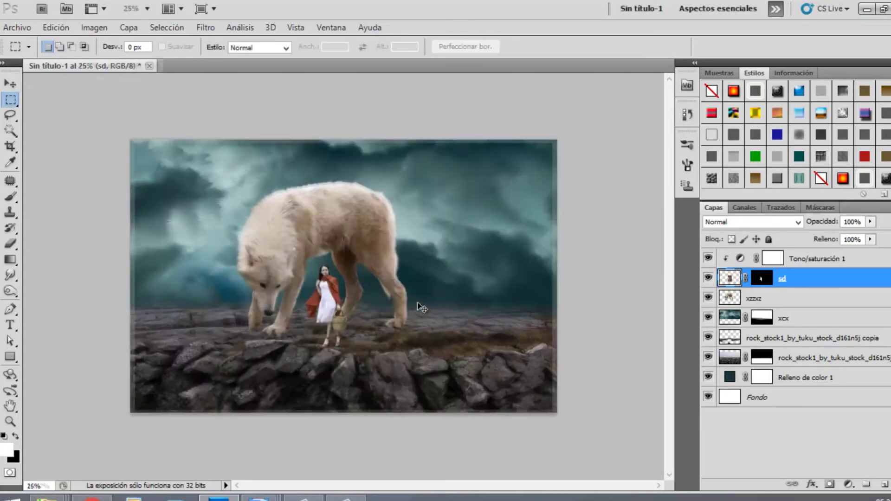
Scale the woman to 78.5%, rotate her about 5° clockwise and position her on the ground in front of the wolf's hind paw
key(ctrl+plus)
key(ctrl+plus)
key(ctrl+plus)
key(ctrl+plus)
key(ctrl+plus)
drag(389, 342, 425, 187)
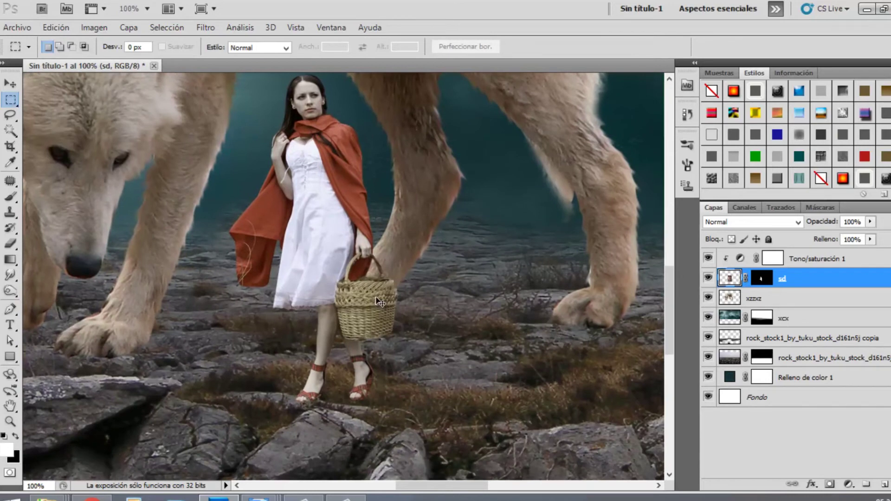
key(ctrl+minus)
key(ctrl+t)
drag(478, 401, 463, 410)
drag(490, 88, 442, 152)
drag(365, 242, 372, 242)
key(Left)
key(Left)
key(Left)
key(Left)
key(Up)
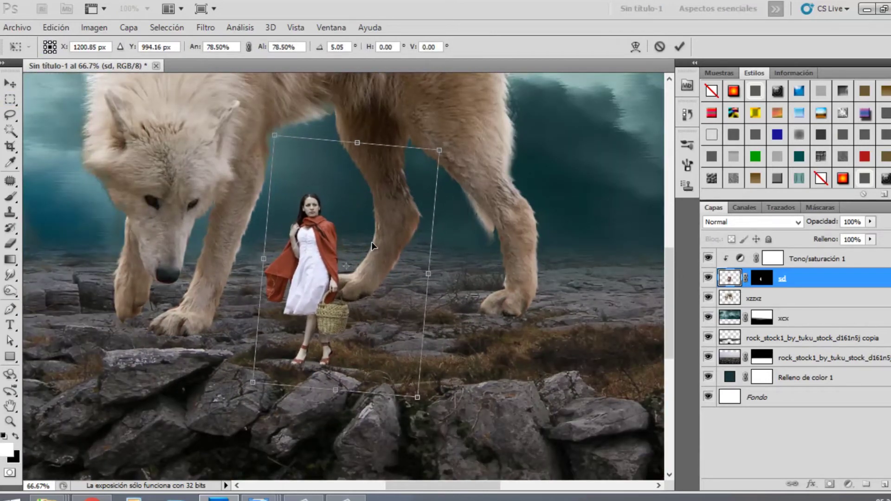
key(Return)
Rotate the woman slightly back towards upright and adjust her footing on the ground
key(ctrl+minus)
key(ctrl+minus)
key(ctrl+minus)
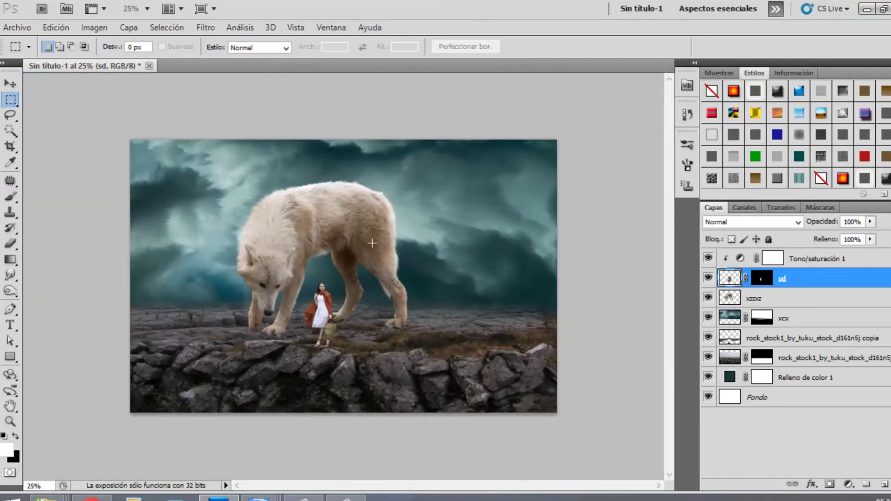
key(ctrl+plus)
key(ctrl+plus)
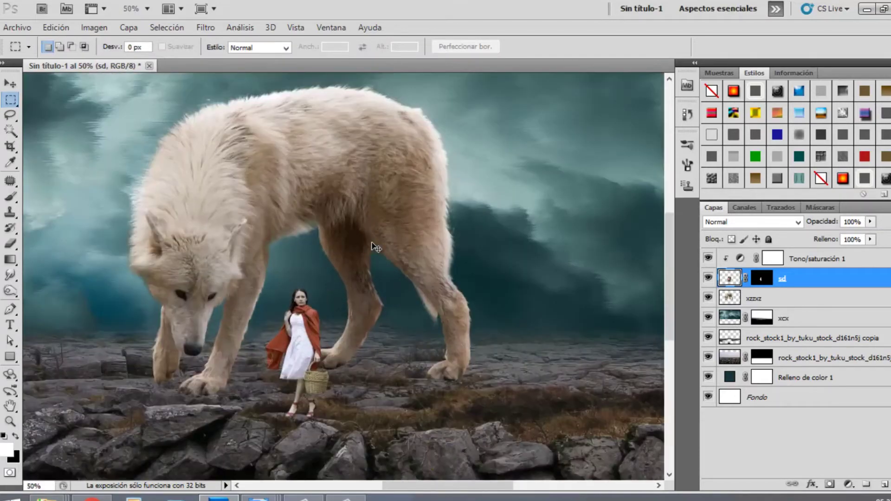
key(ctrl+t)
drag(258, 245, 256, 251)
key(Return)
key(ctrl+minus)
key(ctrl+plus)
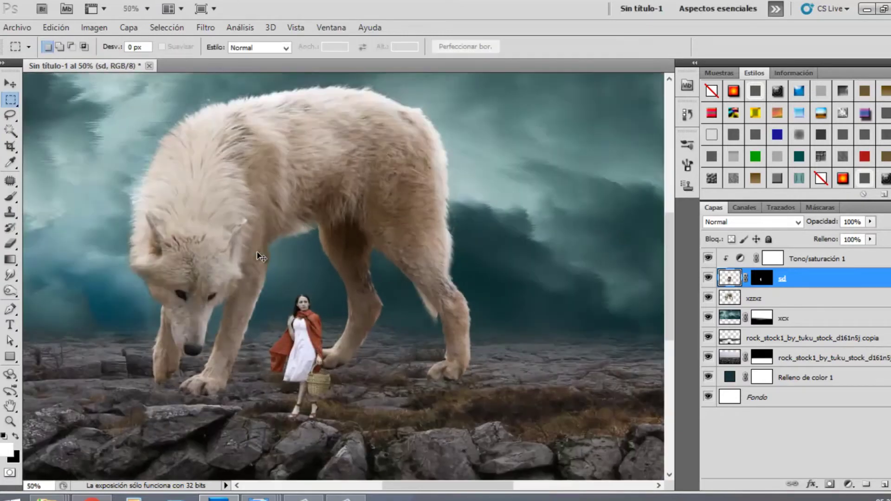
key(ctrl+plus)
key(ctrl+t)
key(Escape)
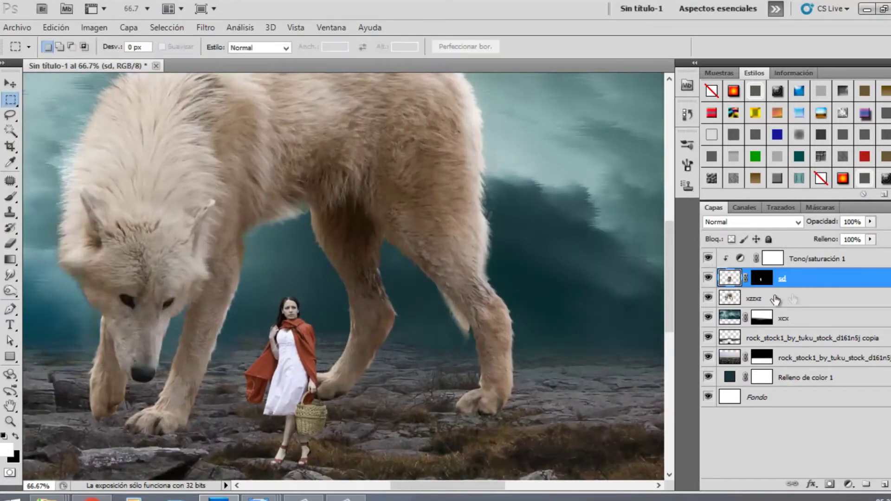
click(709, 280)
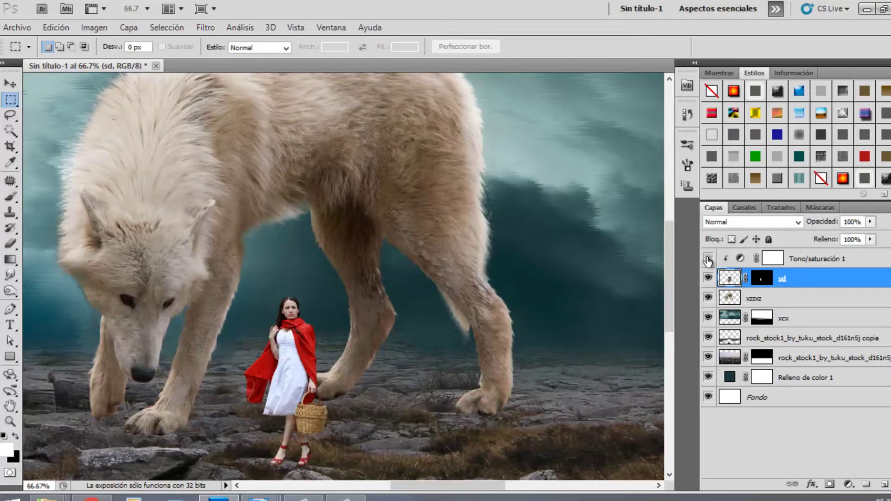
click(708, 259)
click(708, 258)
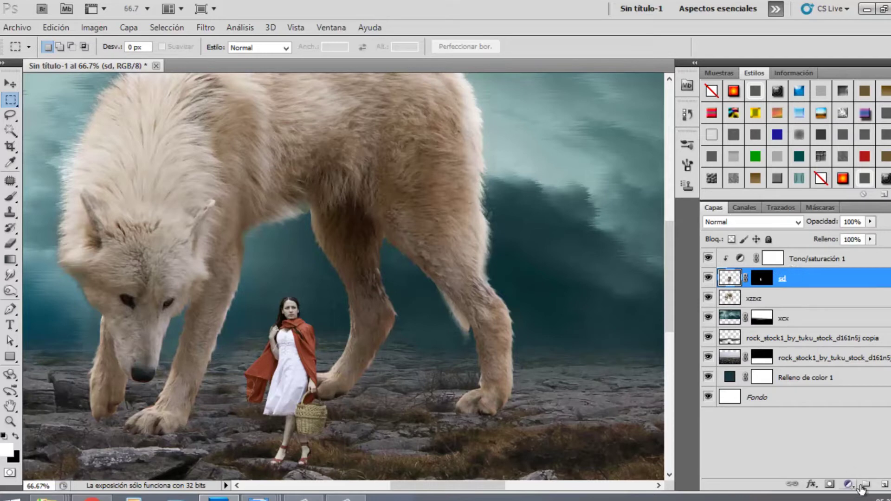
click(885, 484)
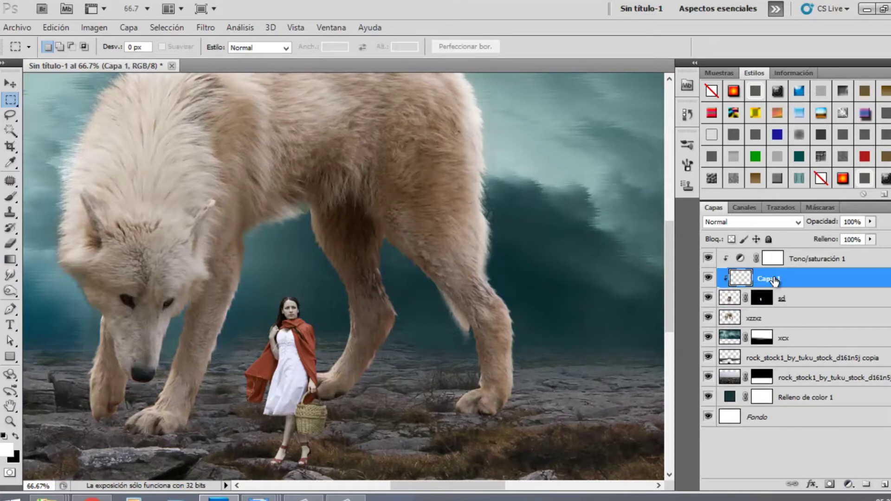
key(Delete)
Move the woman's layer above Tono/saturación 1, duplicate that adjustment and clip the copy to the woman's layer
drag(798, 278, 793, 263)
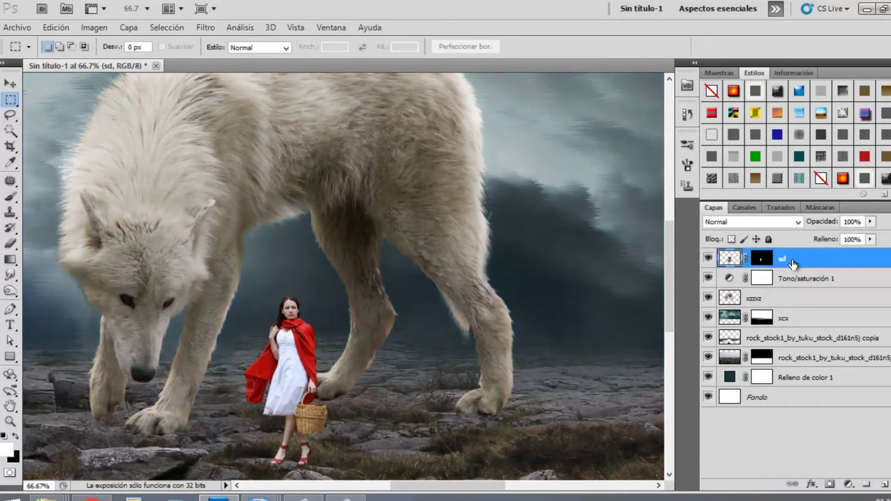
right_click(842, 281)
click(868, 280)
drag(867, 279, 867, 484)
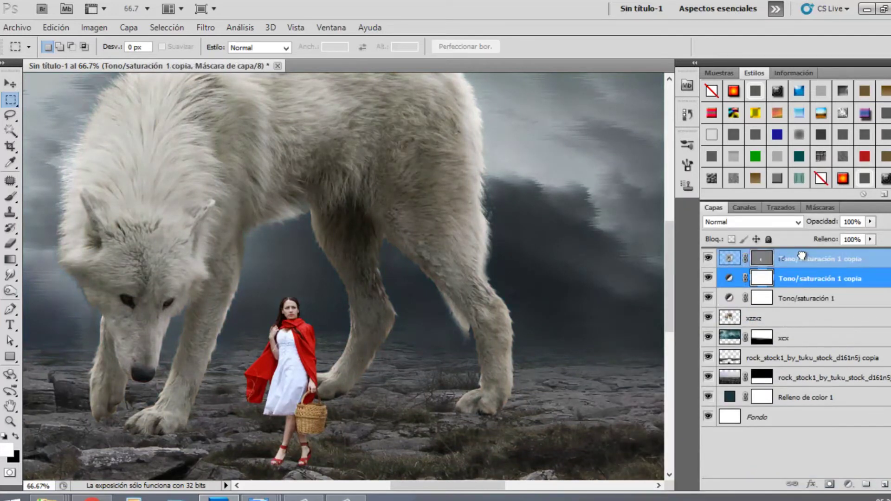
drag(800, 283, 805, 259)
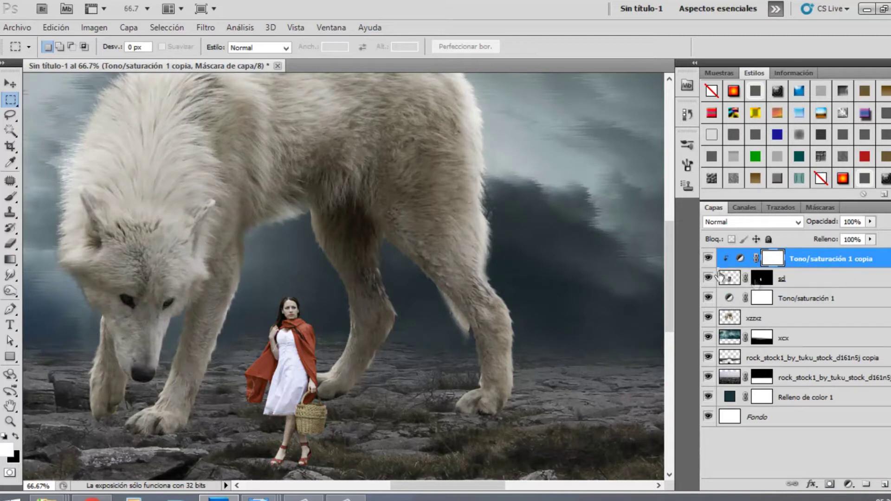
Compare the woman with and without the clipped Tono/saturación 1 copia adjustment and raise its saturation
click(709, 259)
click(709, 258)
double_click(740, 260)
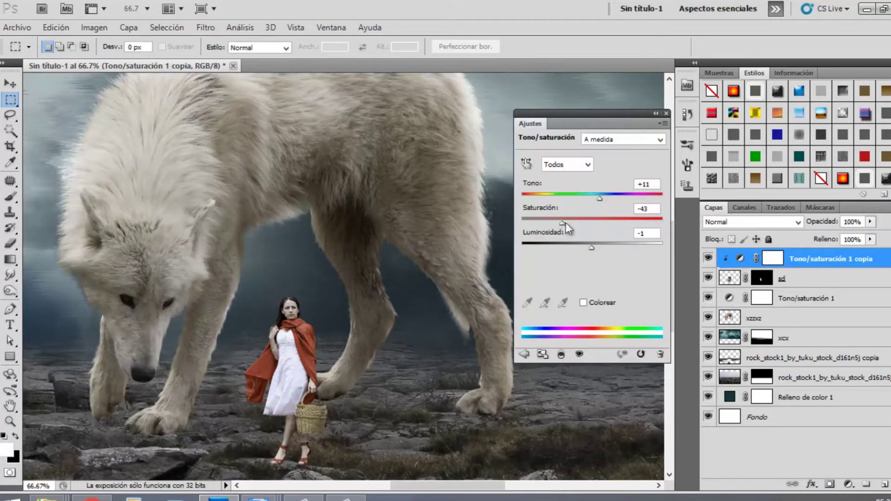
click(666, 114)
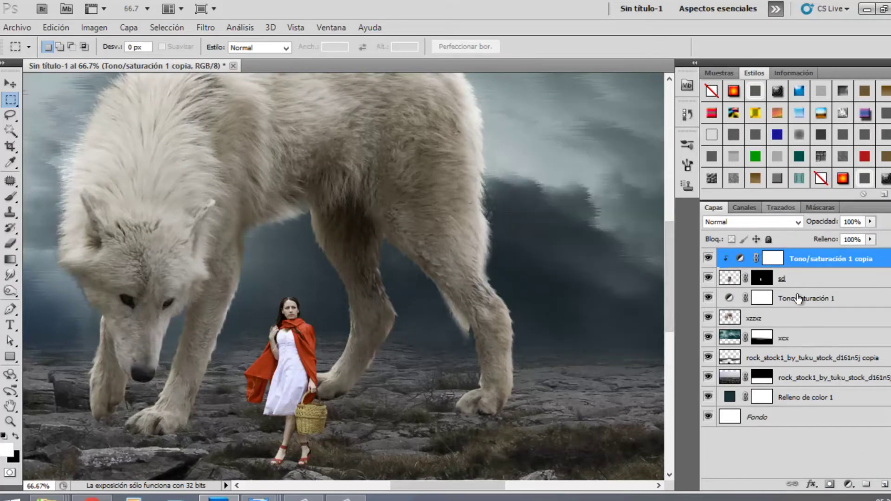
Add a new layer clipped to the woman, fill it with gray and set its blend mode to Superponer
click(866, 484)
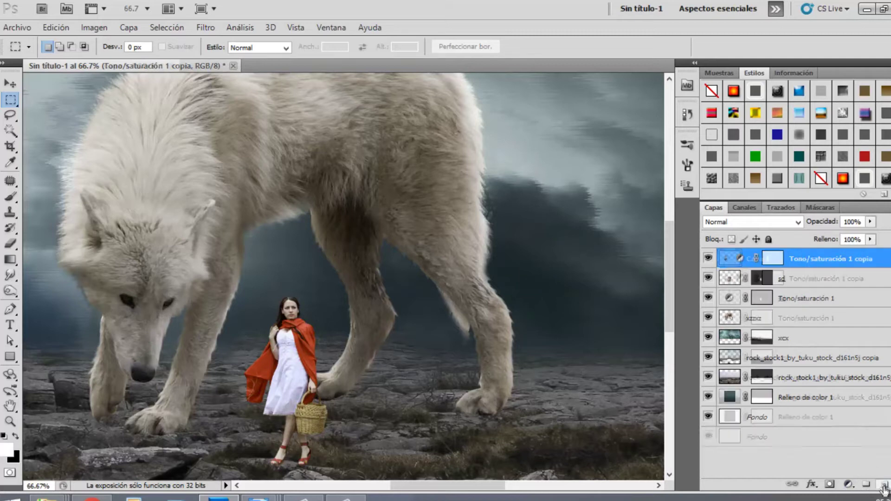
right_click(756, 263)
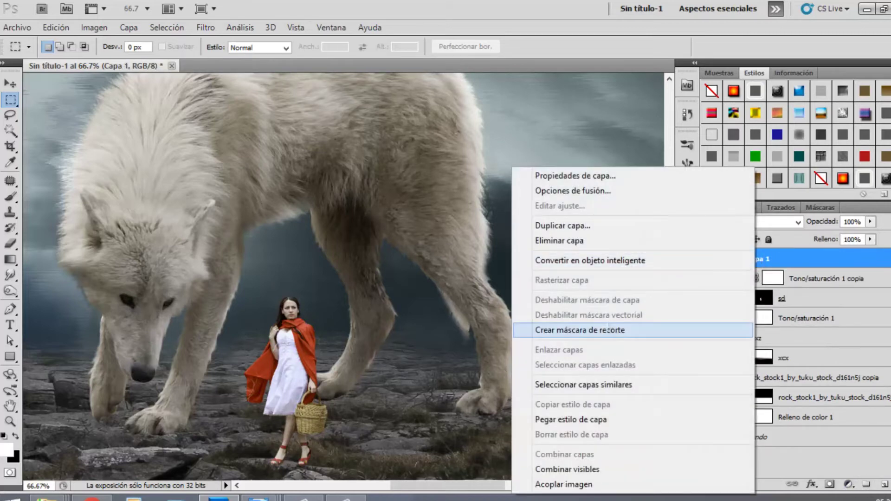
click(715, 330)
click(56, 28)
click(107, 201)
click(441, 147)
click(448, 244)
click(550, 139)
click(753, 222)
click(796, 227)
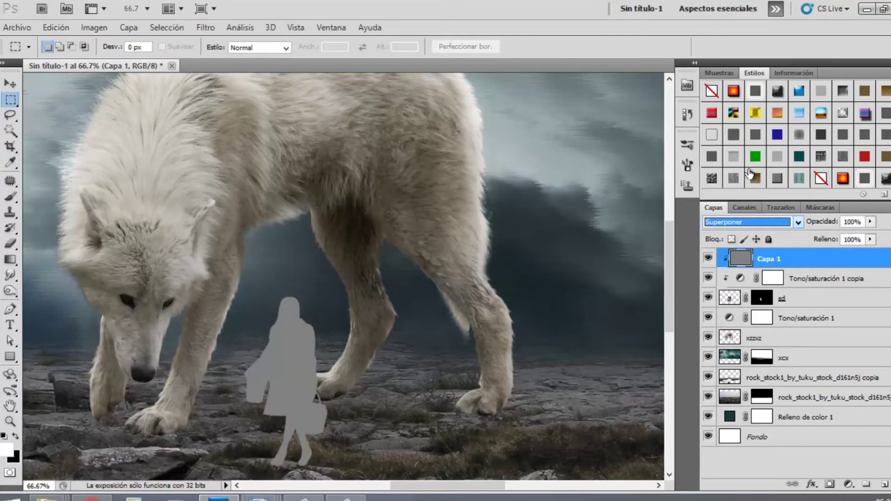
Burn shading onto the woman on the gray layer with a 119 px brush, midtones and 23% exposure, and compare the effect
click(10, 292)
click(15, 437)
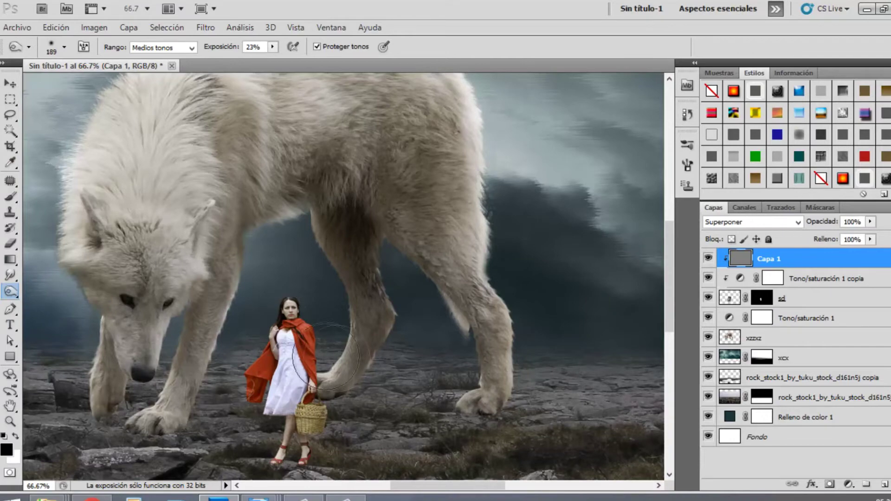
key(ctrl+plus)
key(ctrl+plus)
key(ctrl+plus)
mouse_move(341, 362)
mouse_down()
mouse_move(433, 304)
mouse_move(386, 207)
mouse_up()
key(ctrl+minus)
key(ctrl+minus)
right_click(373, 260)
drag(519, 266, 475, 263)
text(119)
key(Return)
drag(302, 291, 304, 243)
click(708, 258)
click(708, 258)
Reduce the burn brush to 82 px, raise the exposure to 48% and darken the woman's legs
right_click(344, 221)
drag(365, 255, 362, 254)
key(Return)
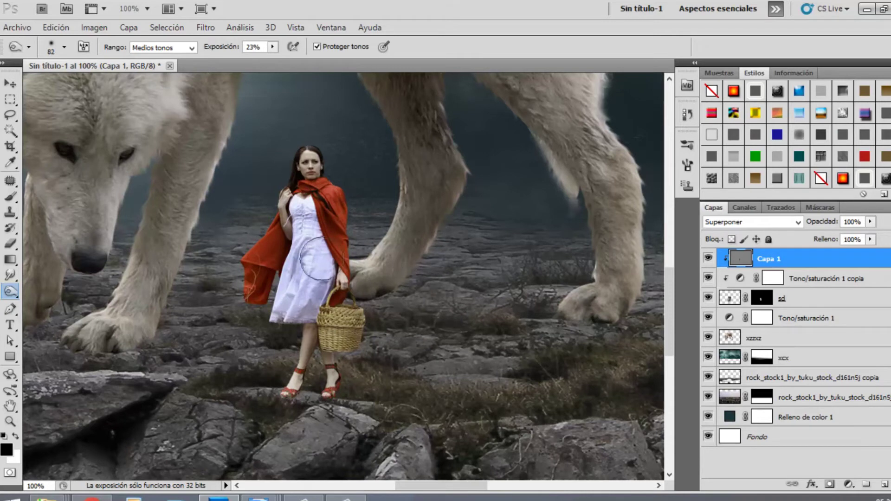
drag(250, 51, 269, 52)
drag(320, 378, 309, 327)
drag(230, 51, 237, 52)
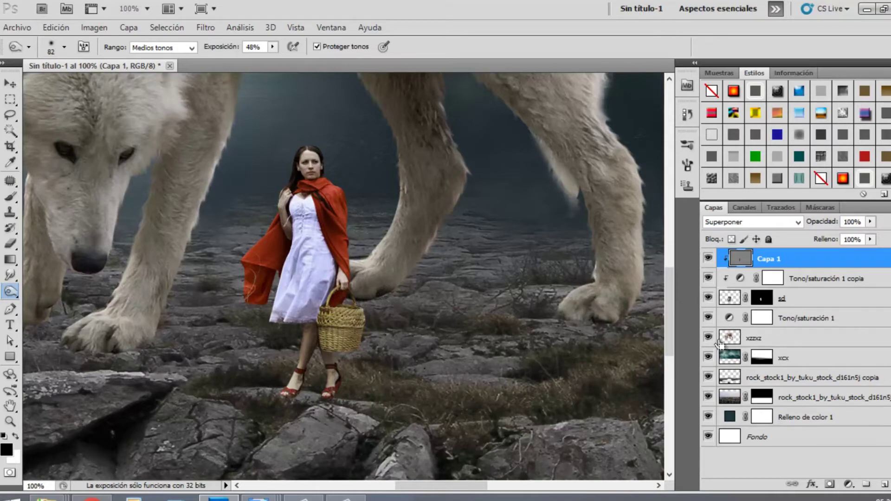
Switch to the file explorer and open 2014_ts_april_7_by_lakela_d7etolj (1) in Photoshop, assigning the Adobe RGB (1998) working space
key(ctrl+minus)
key(ctrl+minus)
key(ctrl+minus)
key(ctrl+minus)
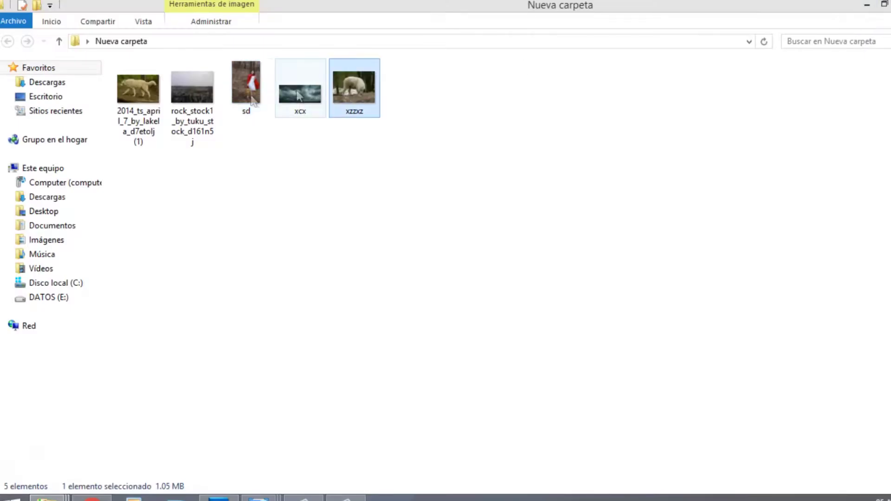
click(144, 107)
drag(144, 107, 297, 61)
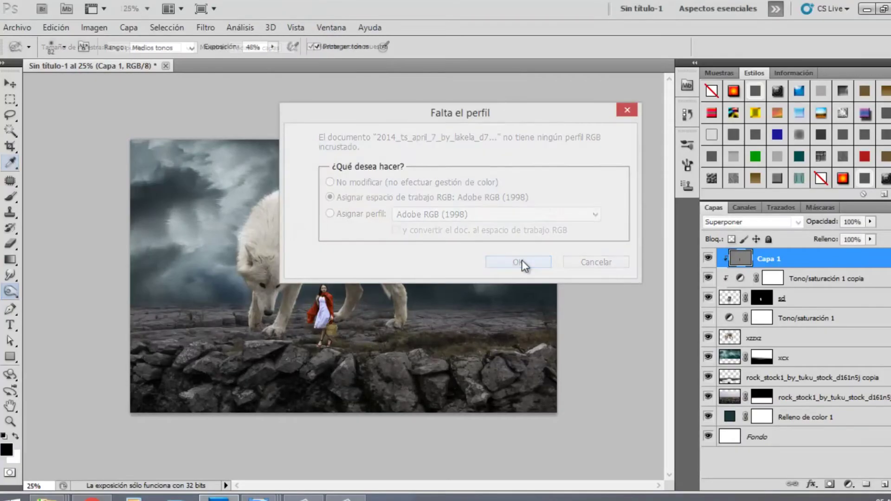
click(522, 260)
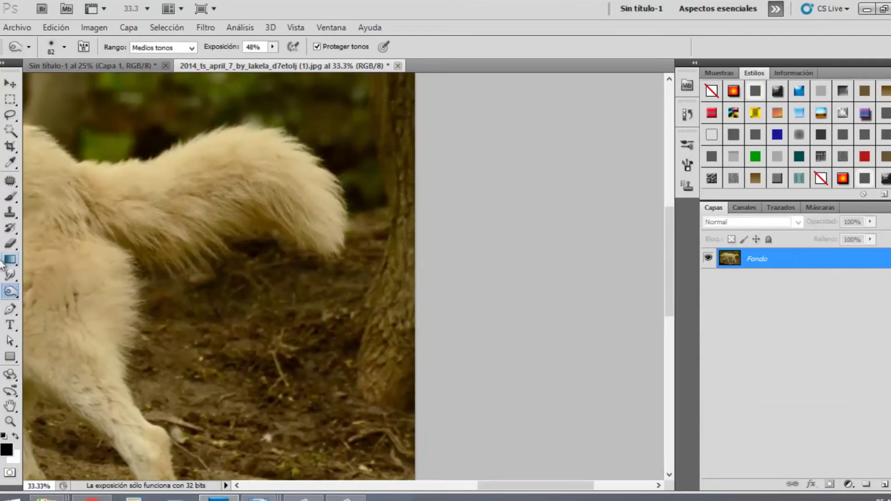
Trace the wolf's tail with the Pen tool and convert the path to a selection
click(10, 309)
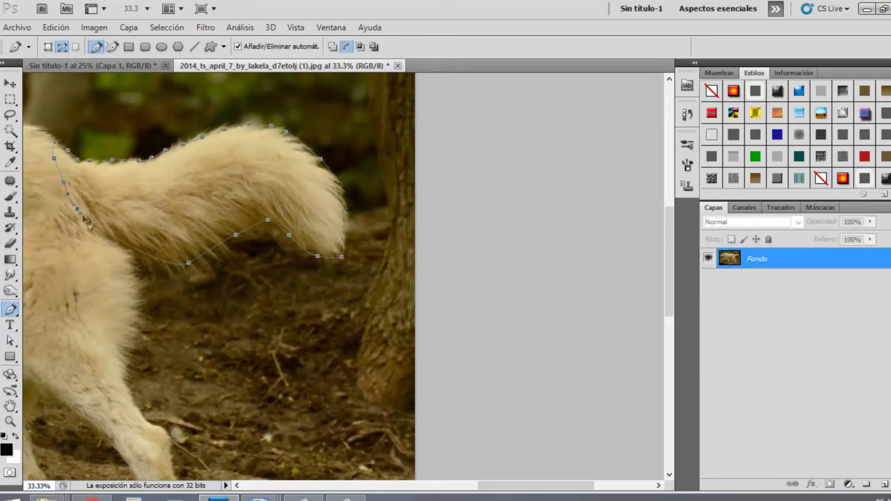
key(ctrl+Return)
click(10, 100)
right_click(154, 113)
click(227, 138)
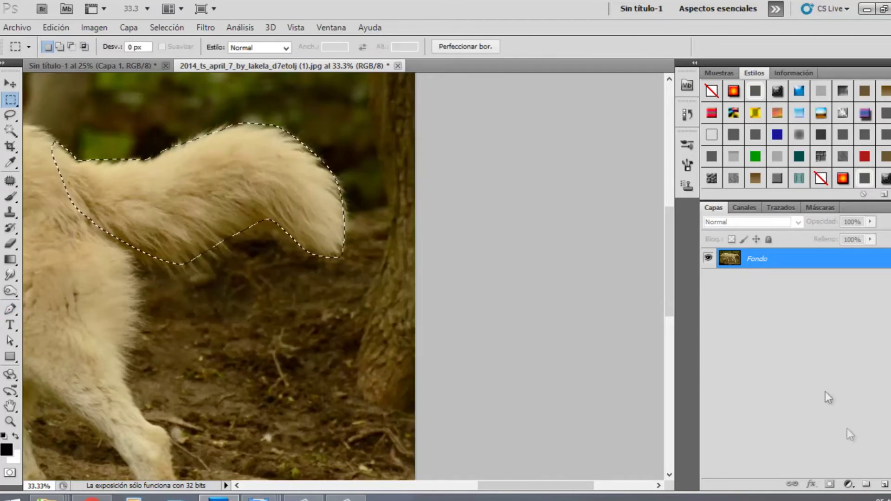
Convert the background into a regular layer and mask it with the tail selection
double_click(780, 267)
key(Return)
click(830, 484)
Refine the tail's mask by brushing edge detection along the fur on its upper and lower edges
right_click(748, 260)
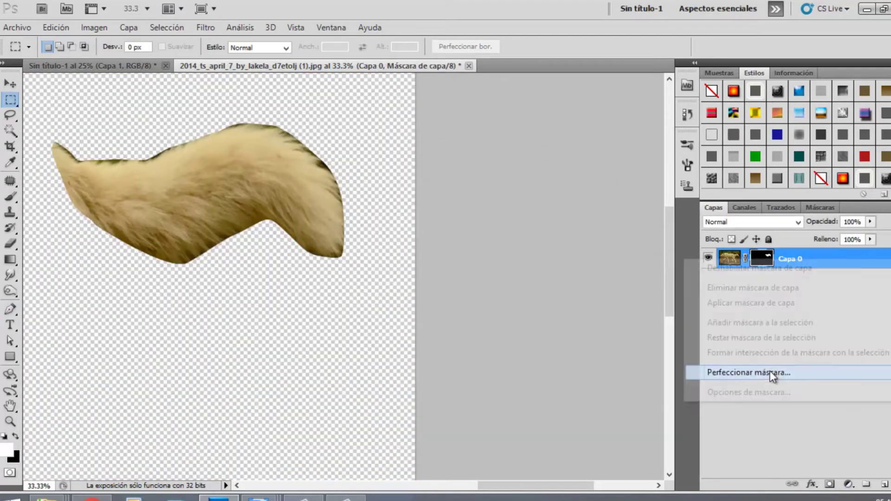
click(770, 372)
click(145, 47)
mouse_move(341, 195)
mouse_down()
mouse_move(255, 120)
mouse_move(64, 143)
mouse_up()
mouse_move(350, 257)
mouse_down()
mouse_move(286, 234)
mouse_move(133, 256)
mouse_move(60, 172)
mouse_up()
click(819, 412)
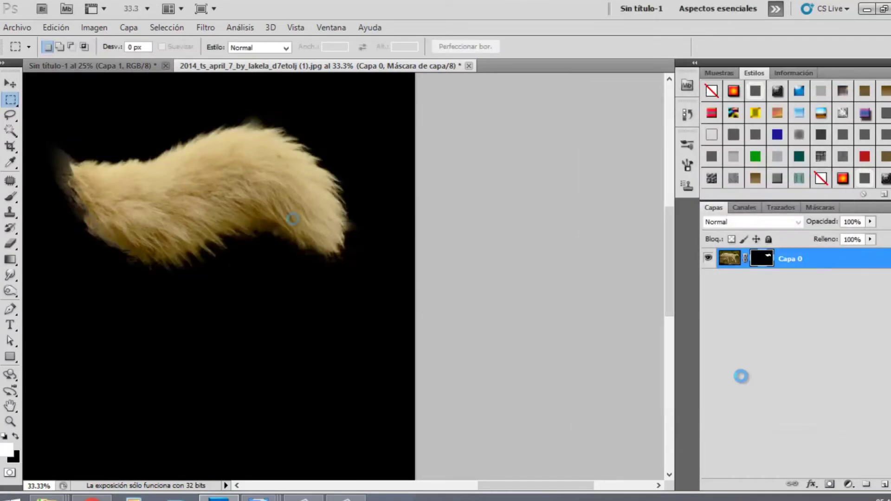
Bring the masked tail into the Sin título-1 composite and place its layer directly below Tono/saturación 1
key(v)
drag(297, 169, 460, 242)
drag(795, 265, 792, 340)
Scale the tail down and position it at the wolf's hindquarters
key(ctrl+t)
drag(579, 79, 330, 247)
mouse_move(262, 293)
mouse_down()
mouse_move(407, 230)
mouse_move(425, 213)
mouse_move(498, 279)
mouse_up()
key(Return)
key(m)
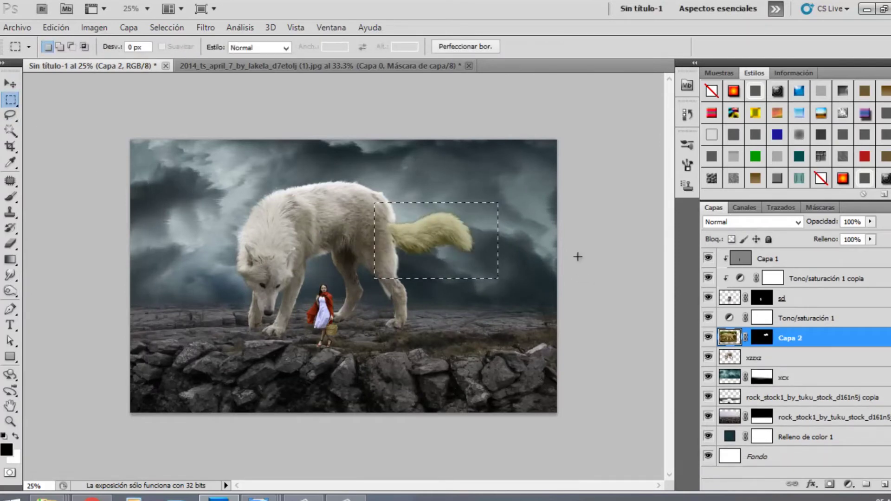
key(ctrl+plus)
key(ctrl+t)
drag(592, 186, 601, 214)
key(Escape)
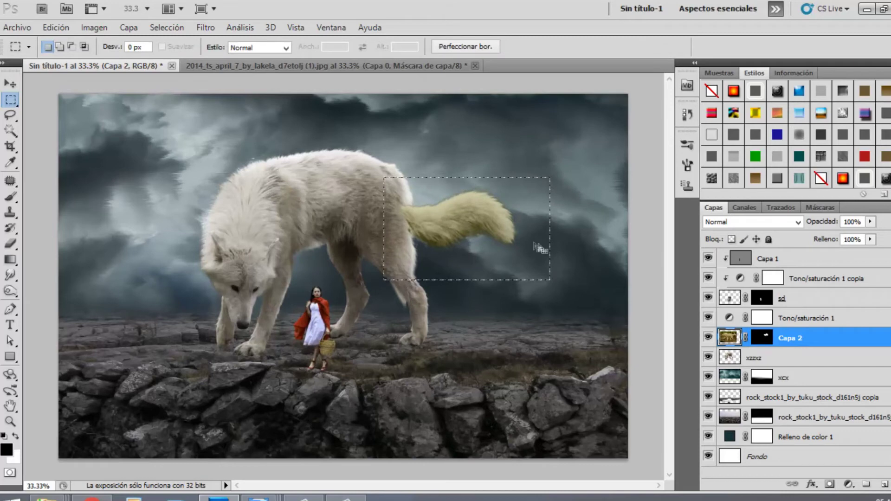
Clear the selection, rotate the tail to hang down behind the wolf's rump and move its layer below the wolf's layer
click(587, 213)
key(ctrl+t)
drag(588, 213, 488, 402)
drag(394, 265, 418, 185)
key(Return)
drag(790, 338, 792, 365)
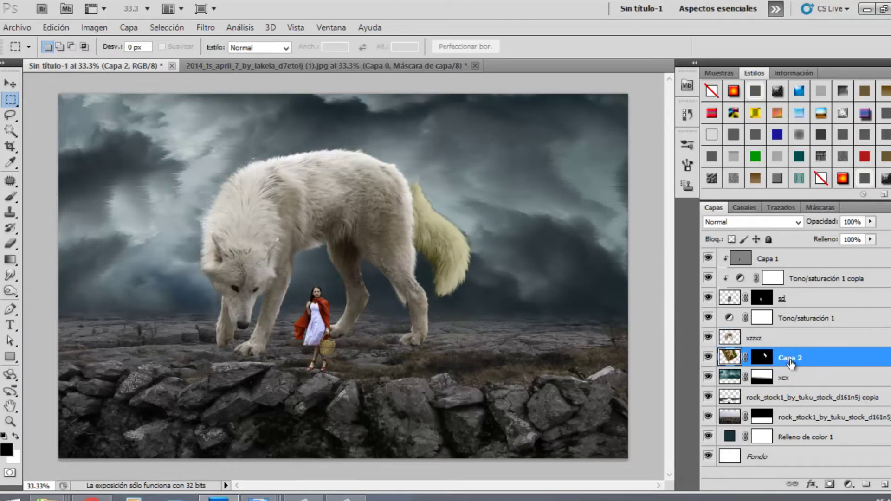
Compare the wolf with and without the tail, then fine-tune the tail's rotation and shift it slightly outward
click(708, 358)
click(708, 358)
key(ctrl+t)
drag(586, 220, 579, 243)
drag(435, 225, 448, 227)
key(Return)
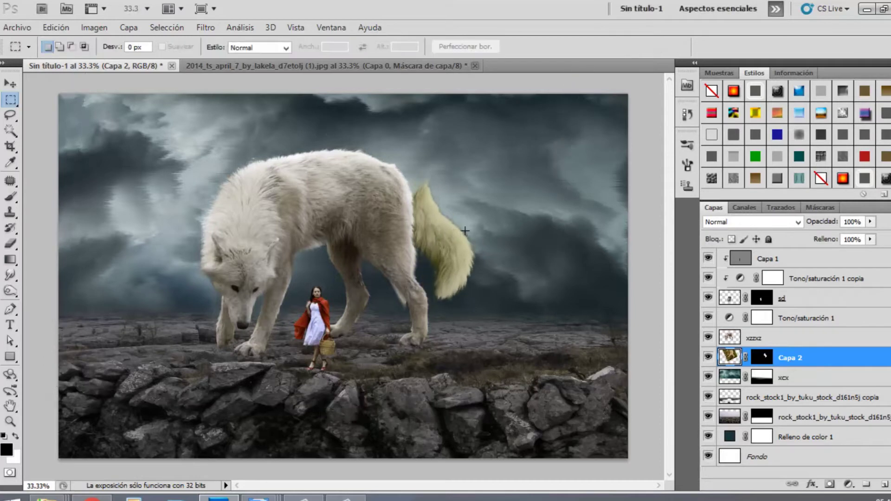
Flatten the mask of the tail layer Capa 2 by converting it to a smart object and rasterizing it
right_click(783, 354)
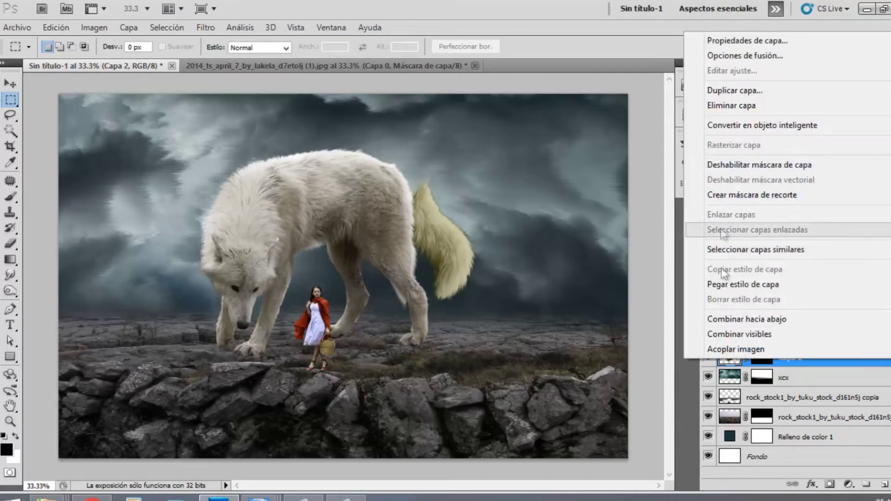
click(739, 125)
right_click(773, 358)
click(748, 280)
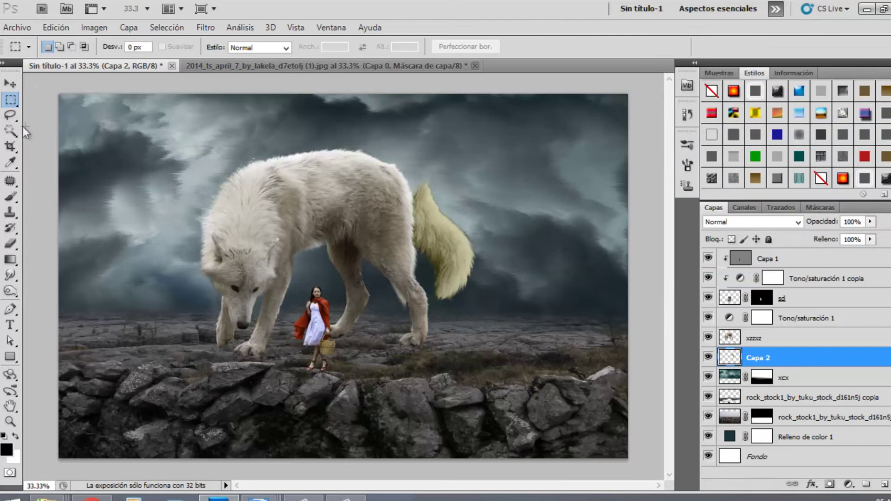
Copy the area around the tail onto its own layer and delete the original Capa 2 layer
mouse_move(390, 166)
mouse_down()
mouse_move(505, 328)
mouse_move(500, 317)
mouse_up()
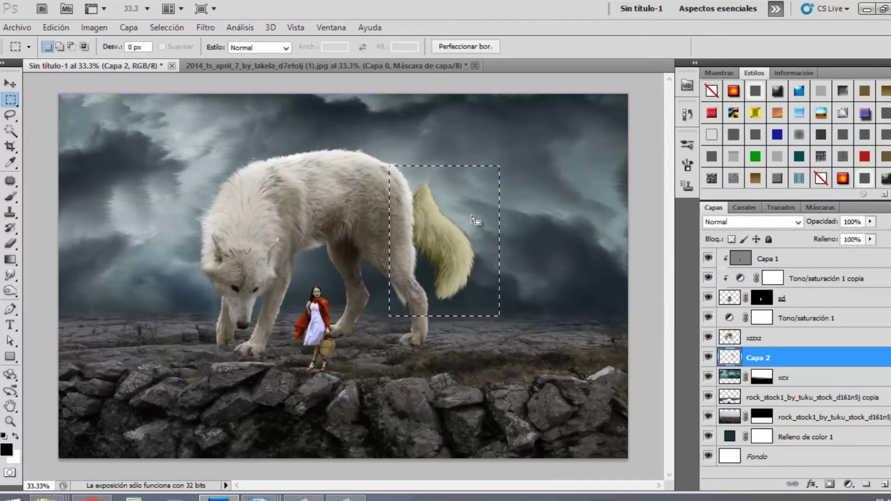
key(ctrl+j)
click(756, 376)
key(Delete)
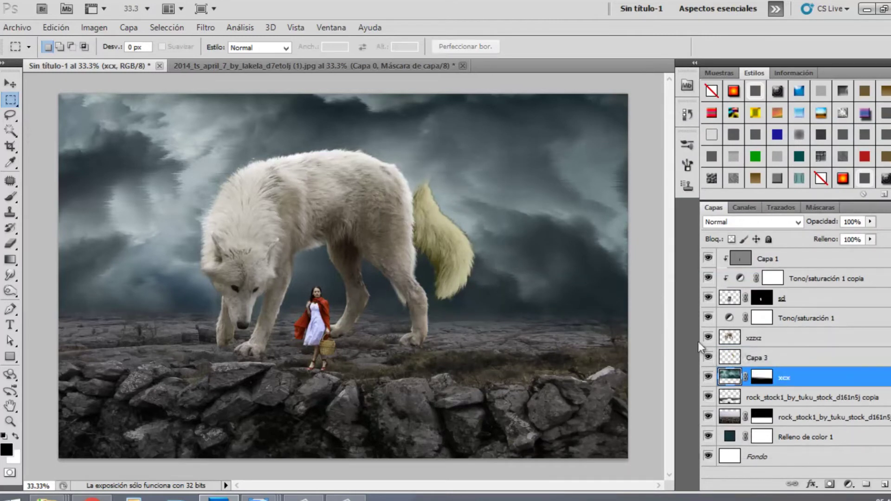
Rotate the tail, place its layer above the wolf layer xzzxz and shift the tail against the rump
click(756, 357)
key(ctrl+t)
drag(598, 305, 611, 259)
key(Return)
drag(785, 359, 781, 331)
click(11, 84)
drag(434, 230, 427, 209)
Warp the tail so its base joins the wolf's rump and its tip hangs down beside the hind leg
key(ctrl+t)
right_click(447, 217)
click(474, 317)
drag(456, 269, 446, 286)
drag(398, 210, 406, 212)
drag(412, 157, 394, 158)
drag(400, 211, 406, 212)
drag(446, 291, 439, 283)
key(Return)
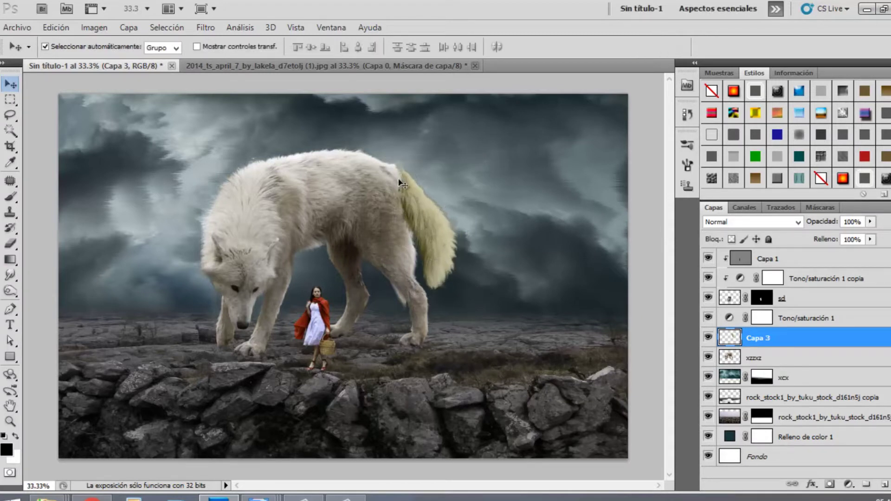
Try clipping Tono/saturación 1 to the tail layer and compare the image with the adjustment off and on
click(762, 319)
key(ctrl+alt+g)
click(709, 319)
click(710, 319)
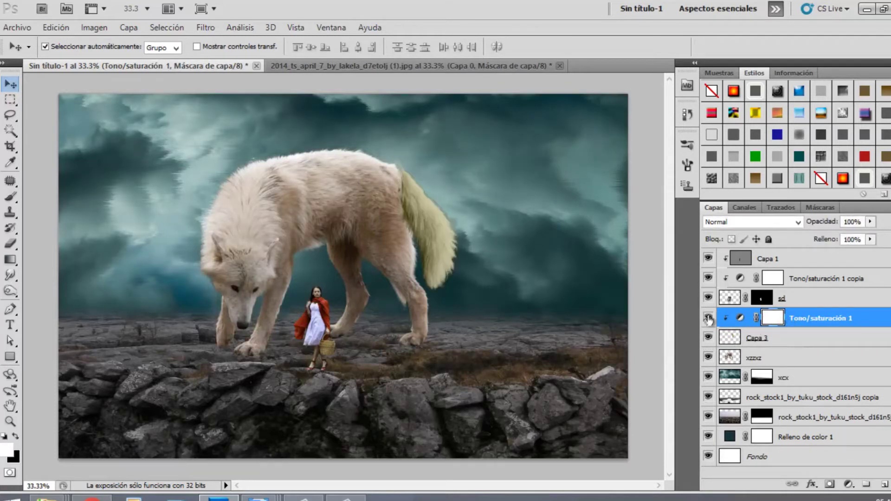
click(708, 298)
click(708, 298)
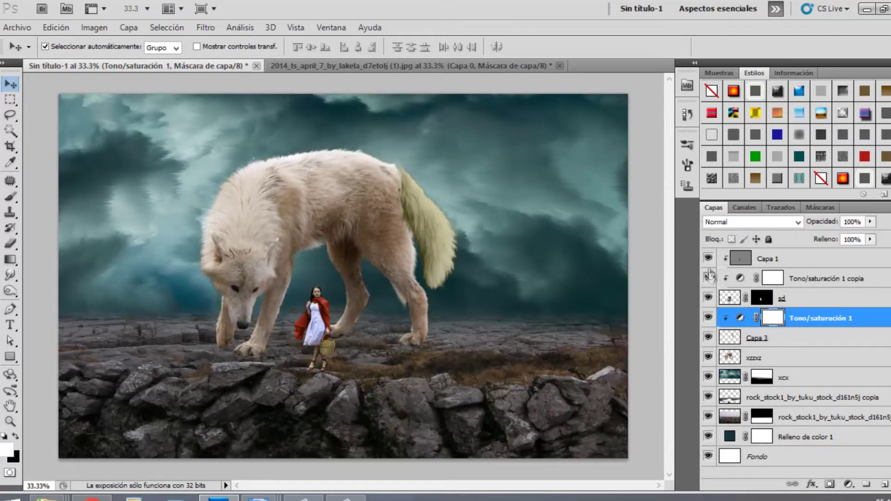
Group the woman's layers Capa 1, Tono/saturación 1 copia and sd, and name the group chica
click(805, 300)
shift+click(780, 264)
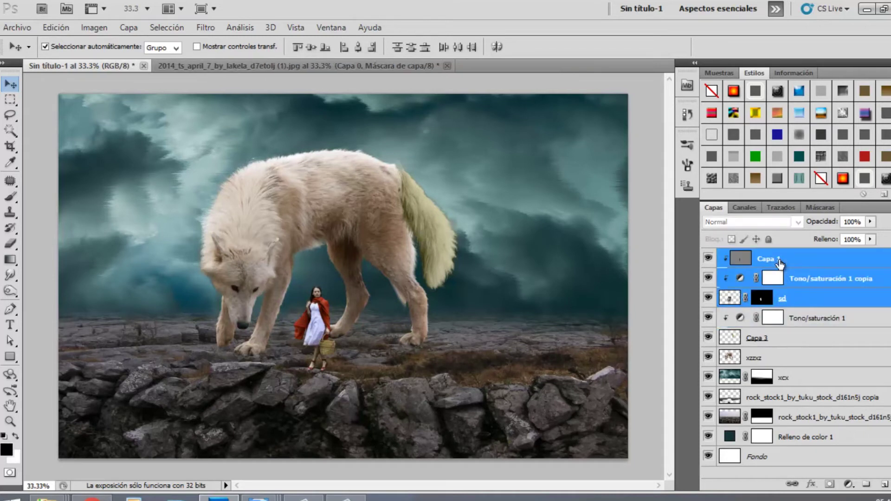
key(ctrl+g)
double_click(766, 257)
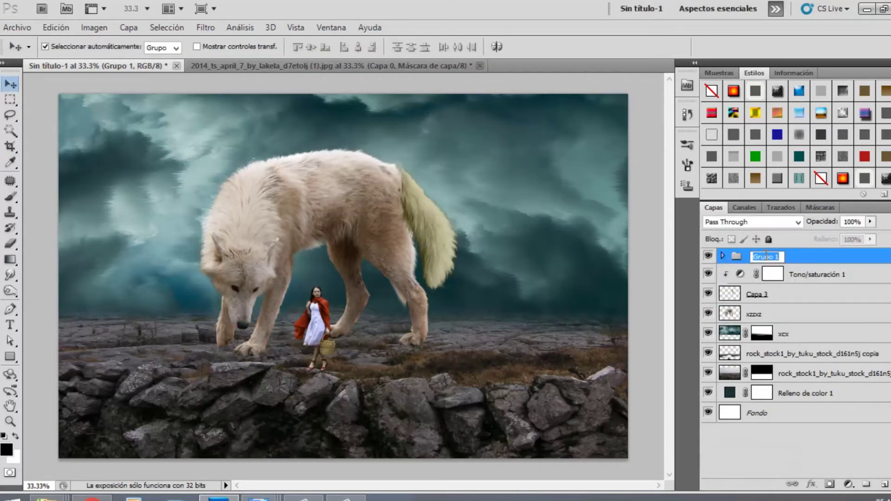
Group Tono/saturación 1, Capa 3 and xzzxz together and expand the new group
click(801, 275)
shift+click(780, 315)
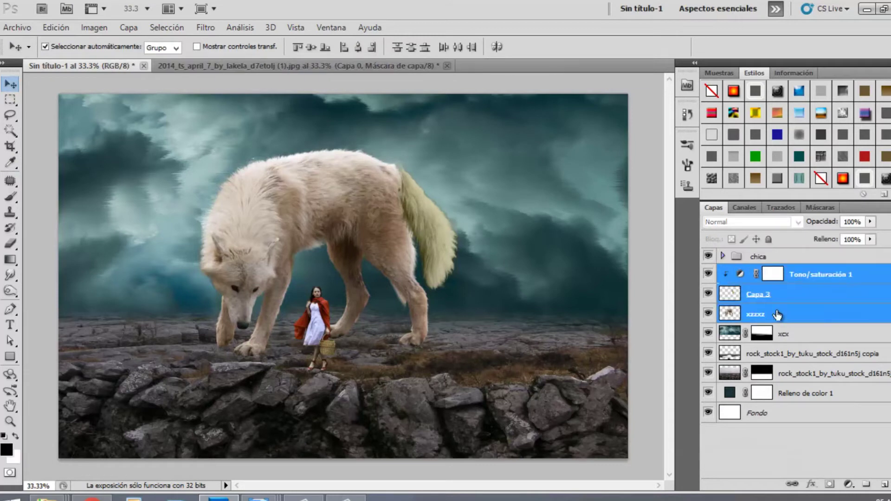
key(ctrl+g)
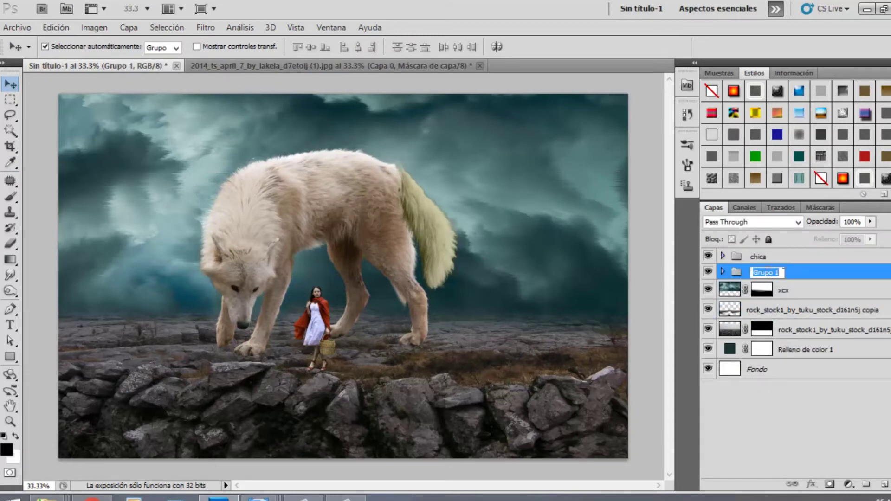
click(725, 272)
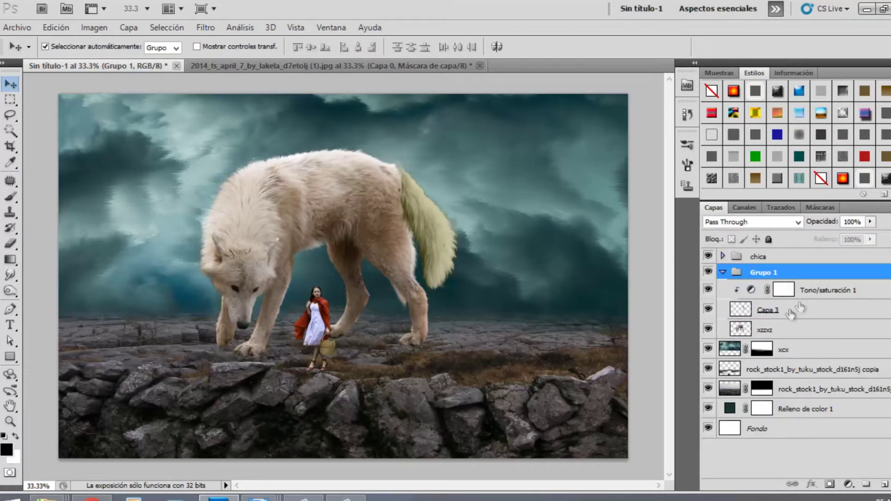
Place Tono/saturación 1 below the tail layer Capa 3 and clip it to the wolf layer xzzxz
click(798, 310)
drag(780, 293, 793, 311)
key(ctrl+alt+g)
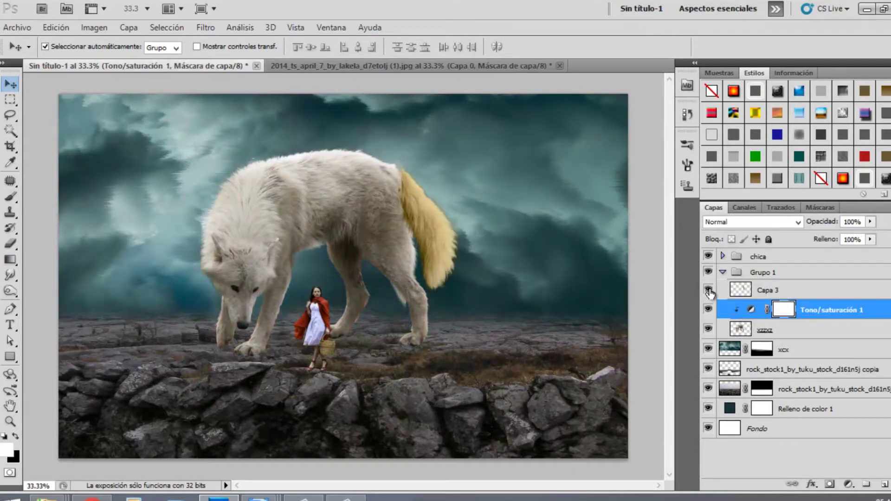
Add a Hue/Saturation adjustment clipped to the tail layer with hue -4, saturation -69 and lightness +12
click(769, 290)
click(849, 485)
click(850, 337)
drag(584, 223, 544, 222)
drag(592, 199, 572, 192)
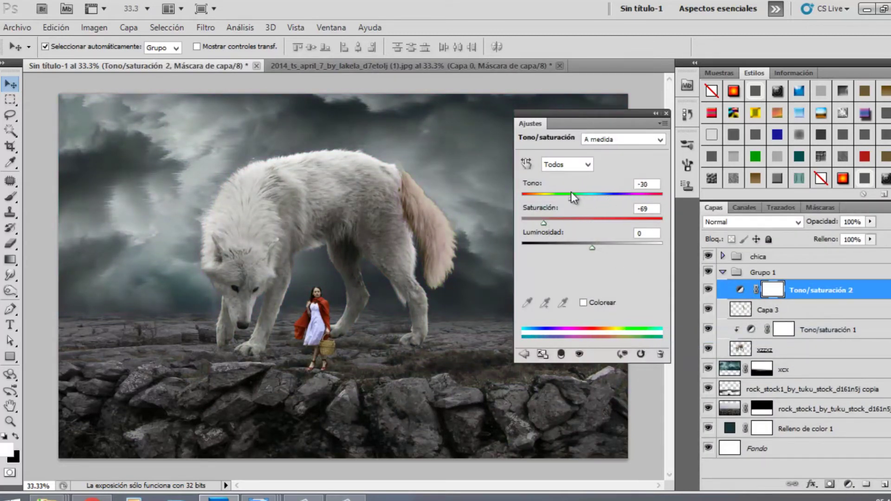
drag(599, 249, 591, 245)
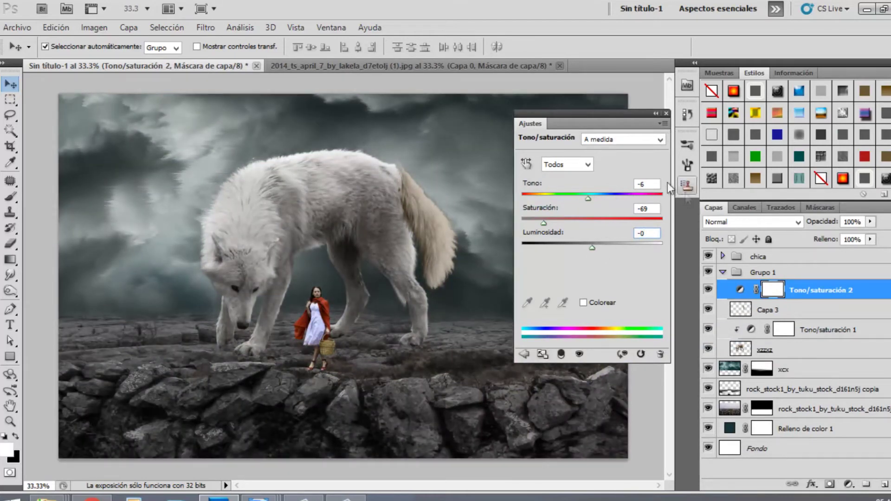
drag(592, 199, 617, 199)
key(ctrl+alt+g)
drag(562, 194, 590, 199)
mouse_move(592, 248)
mouse_down()
mouse_move(612, 249)
mouse_move(606, 254)
mouse_up()
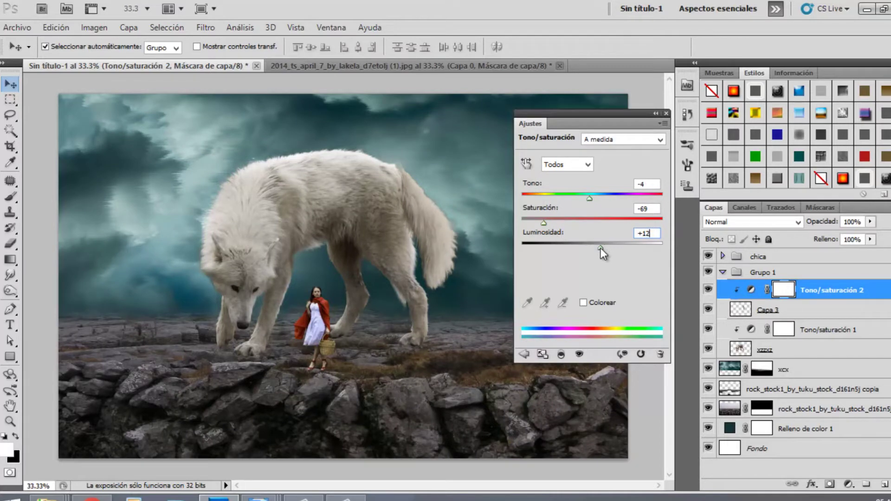
click(666, 113)
Set the Eraser to 125 px on the tail layer, try a stroke at the tail's base and undo it
click(771, 310)
key(e)
right_click(419, 170)
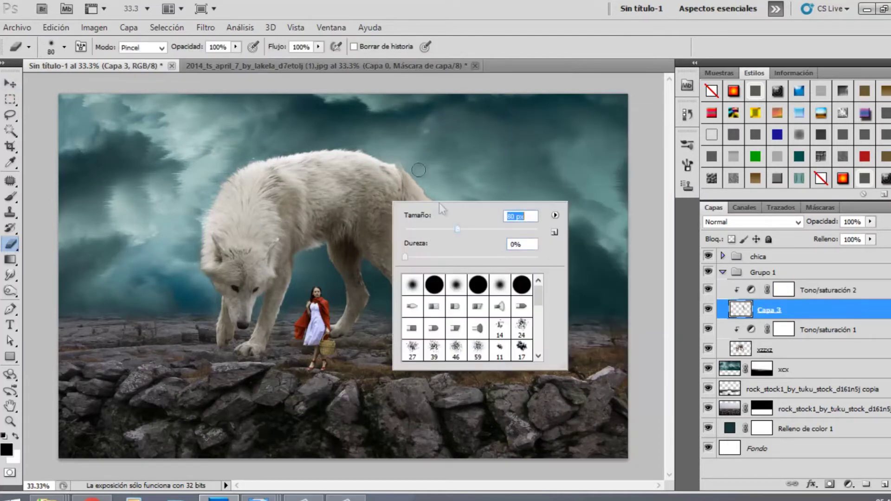
click(480, 230)
click(425, 174)
drag(397, 168, 394, 211)
key(ctrl+z)
Erase softly along the base and outer edge of the tail on Capa 3 to blend it into the wolf
key(ctrl+plus)
key(ctrl+plus)
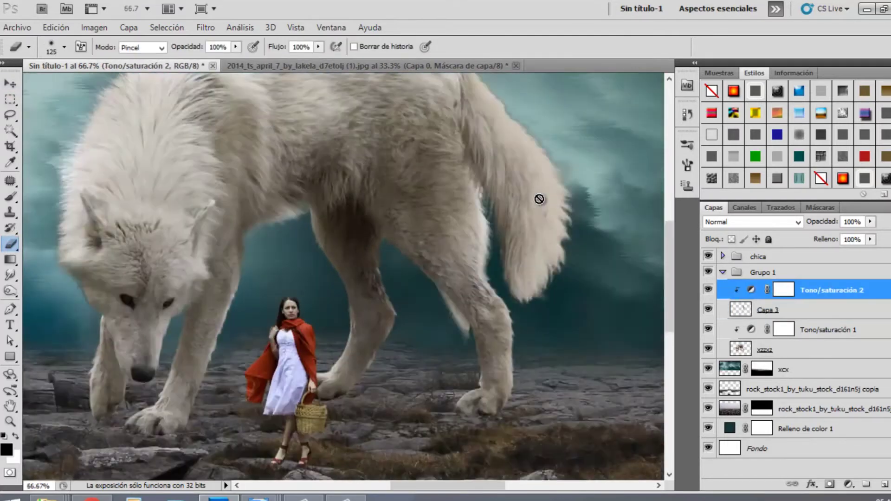
drag(539, 198, 530, 368)
click(746, 315)
right_click(539, 239)
drag(443, 231, 433, 218)
scroll(514, 248, down, 1)
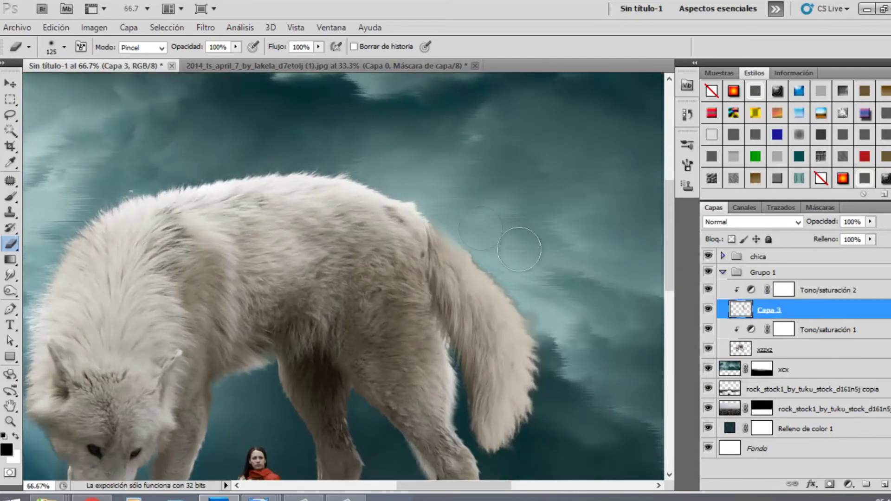
scroll(564, 259, down, 3)
mouse_move(505, 183)
mouse_down()
mouse_move(534, 216)
mouse_move(541, 365)
mouse_move(519, 392)
mouse_up()
scroll(818, 293, down, 1)
Add a gray-filled layer above Tono/saturación 2, clip it to the tail and set its blend mode to Superponer
click(819, 291)
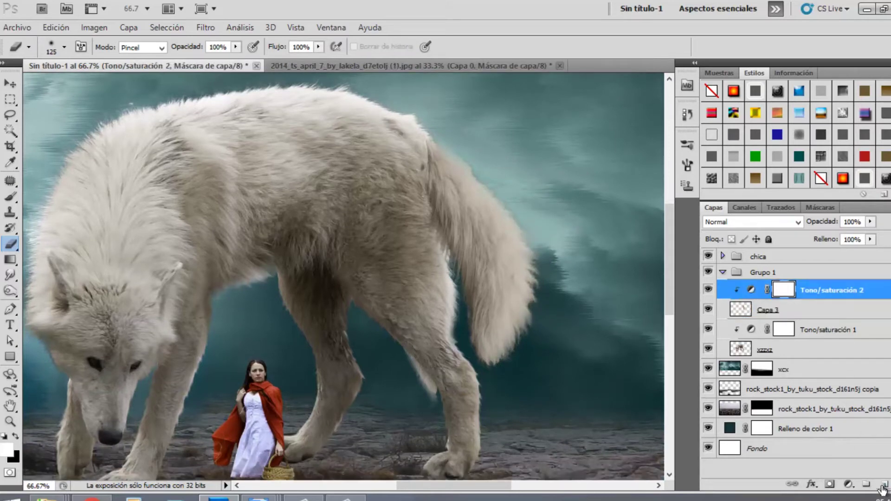
key(ctrl+shift+alt+n)
click(95, 27)
mouse_move(56, 28)
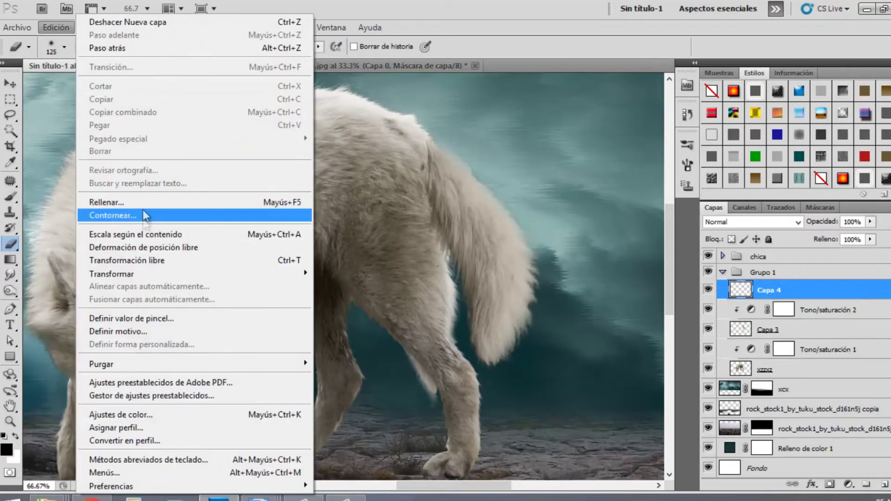
click(119, 201)
key(Return)
alt+click(740, 298)
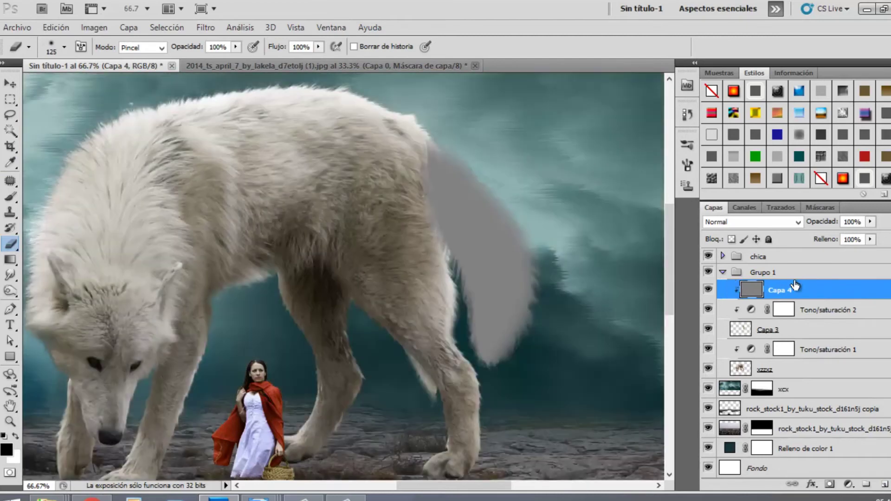
click(789, 222)
click(798, 223)
Brighten the tail's fur on the gray layer with the Dodge tool at 174 px, midtones, using 30% exposure
right_click(10, 291)
click(56, 291)
right_click(493, 234)
click(16, 436)
drag(496, 235, 511, 298)
drag(219, 47, 237, 56)
mouse_move(473, 195)
mouse_down()
mouse_move(523, 298)
mouse_move(500, 218)
mouse_up()
drag(441, 150, 514, 267)
right_click(431, 170)
drag(535, 198, 541, 199)
drag(233, 48, 210, 50)
key(3)
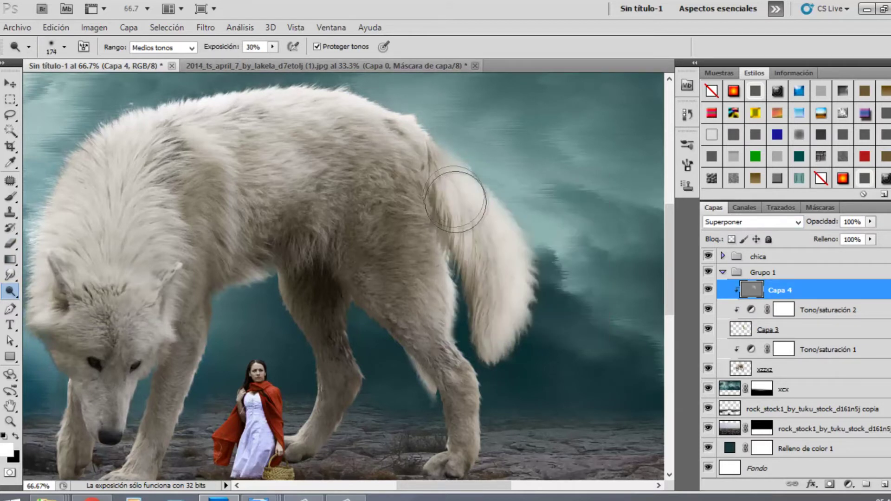
Warp the lower tail slightly inward towards the hind leg and smudge the fur along its edge at 50% strength
click(748, 327)
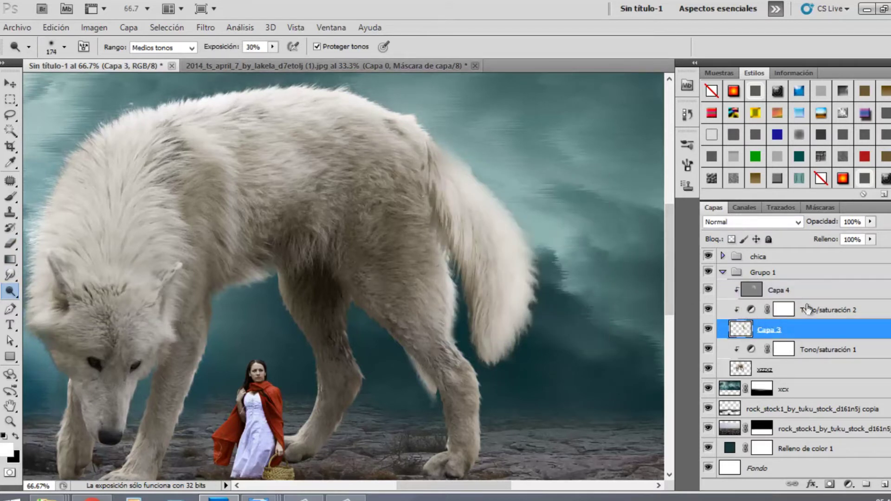
key(ctrl+t)
right_click(505, 292)
click(544, 177)
drag(488, 314, 478, 313)
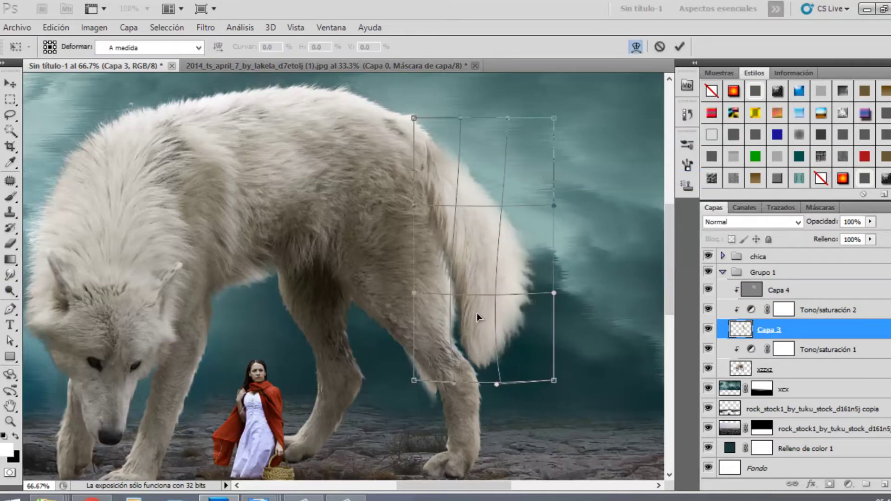
key(Return)
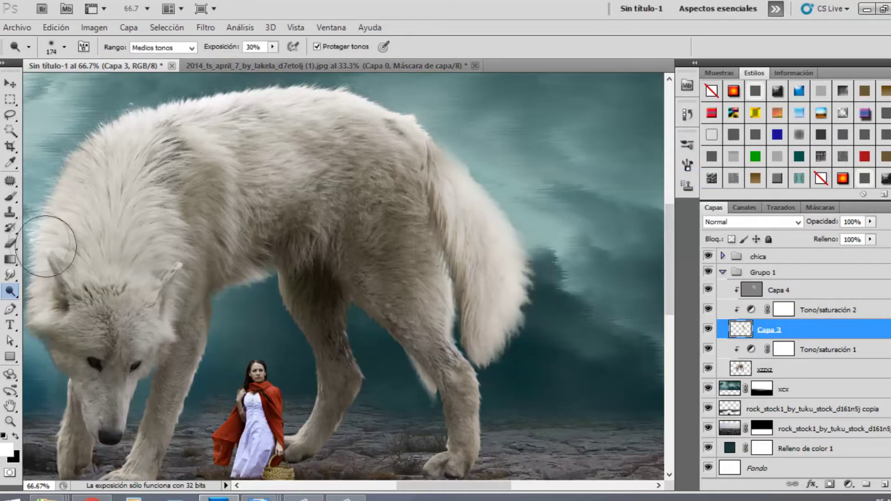
right_click(10, 292)
click(10, 275)
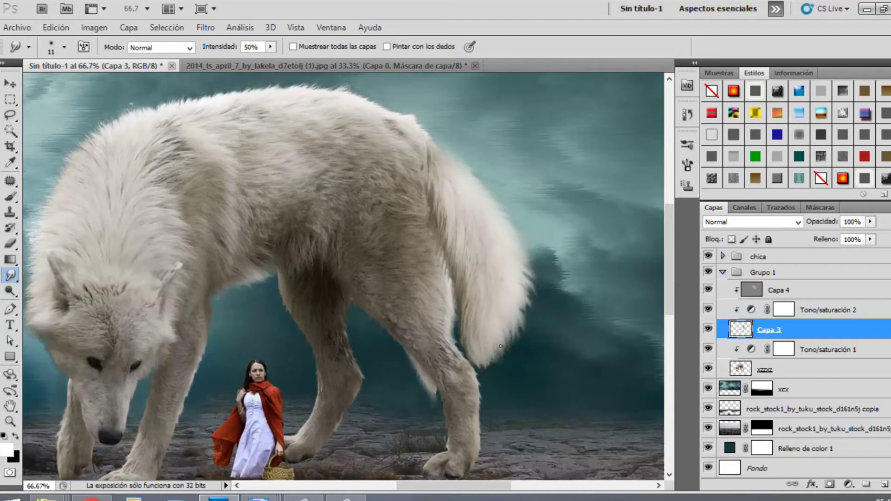
Erase the stray fur fringe on the inner side of the wolf's near hind leg with a 27 px Eraser
click(704, 369)
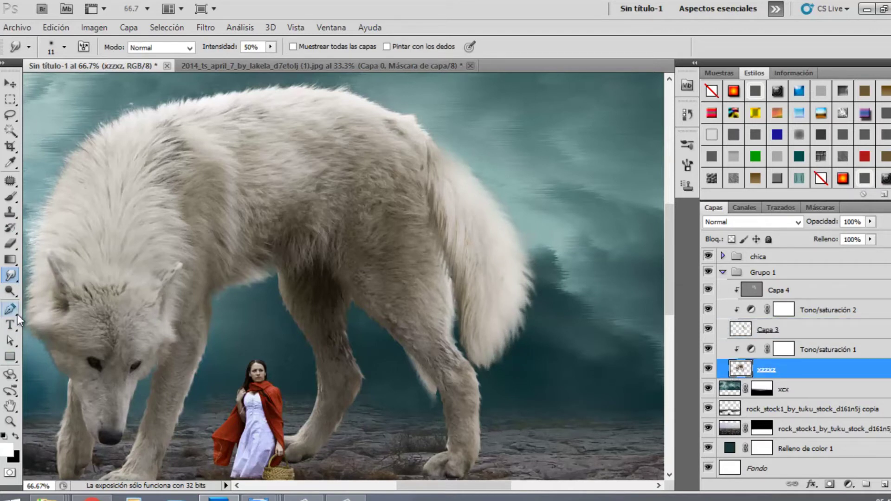
click(10, 244)
right_click(449, 405)
click(550, 371)
click(491, 351)
drag(434, 412, 436, 403)
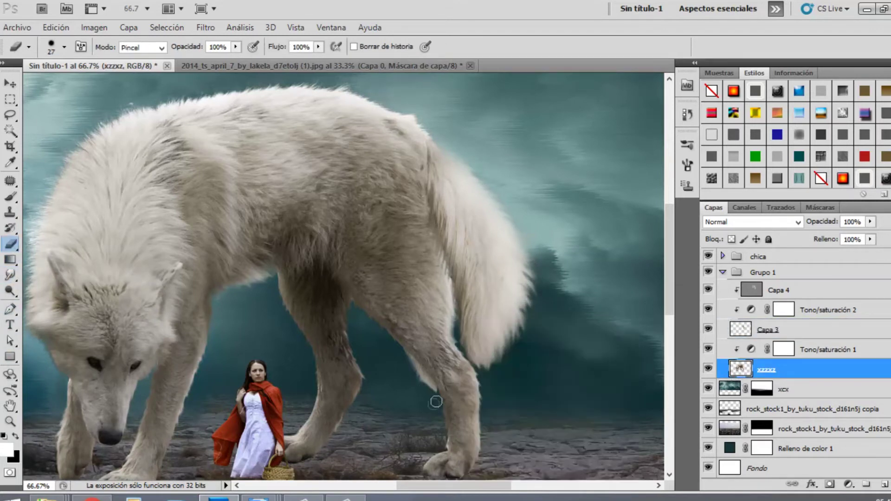
key(ctrl+plus)
drag(497, 466, 496, 338)
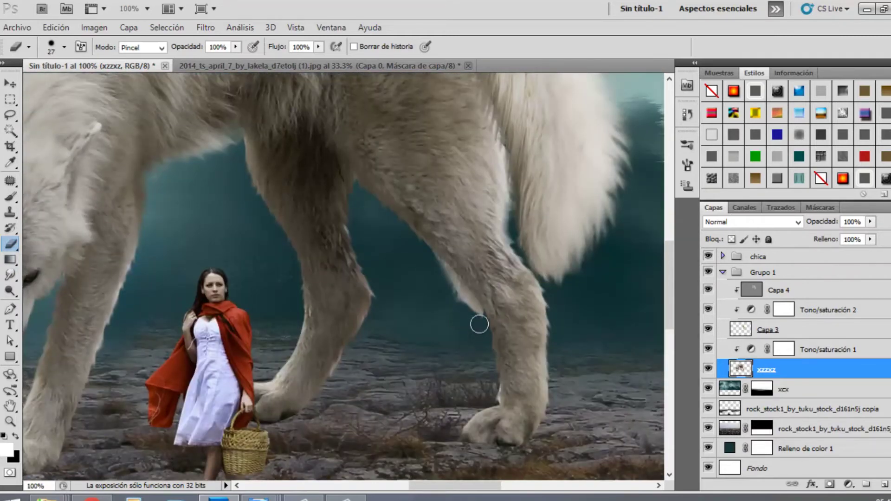
drag(467, 300, 427, 257)
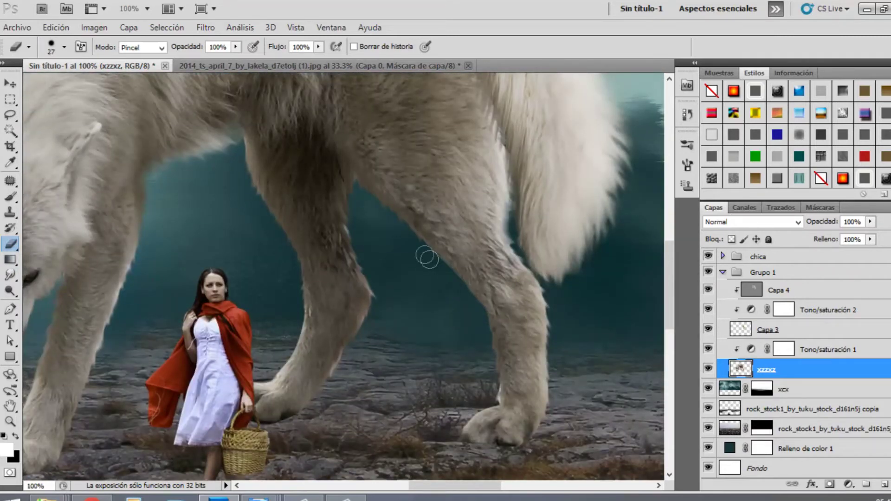
Smudge the fur along the cleaned hind leg edge and the tail's inner edge with an 11 px brush at 50% strength
click(10, 275)
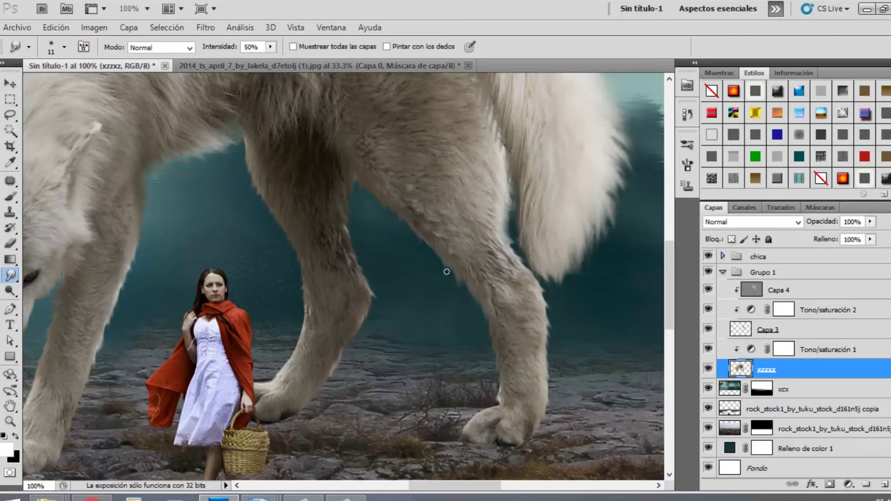
click(748, 326)
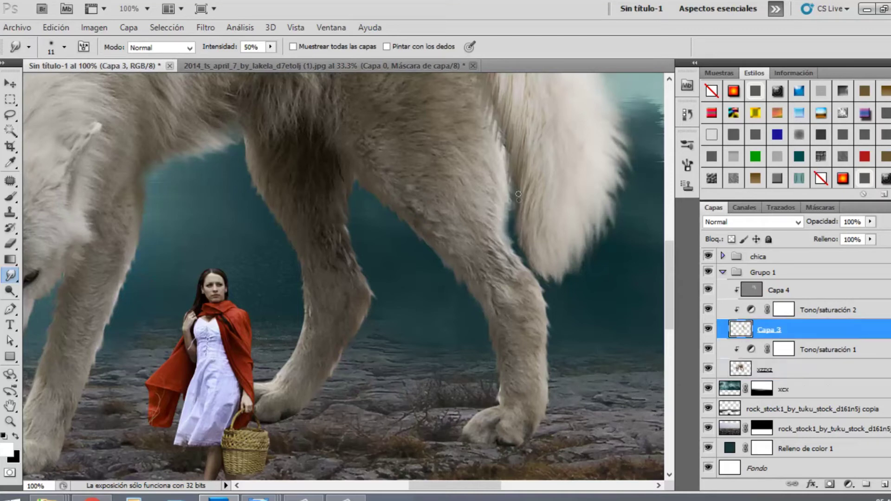
scroll(518, 191, up, 3)
Erase the wolf's rear leg edge beside the tail with a 62 px Eraser and review the whole composite
click(740, 371)
key(e)
right_click(508, 239)
click(560, 268)
drag(504, 168, 528, 258)
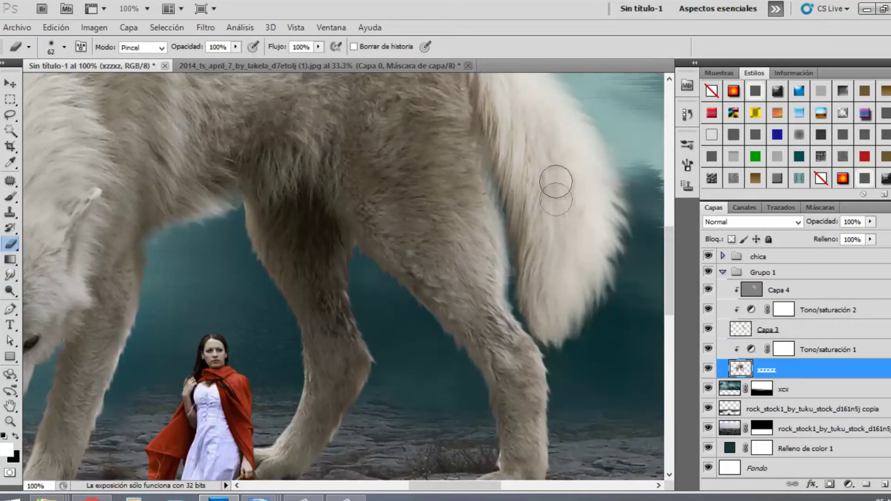
key(ctrl+minus)
key(ctrl+minus)
key(ctrl+minus)
key(ctrl+minus)
key(ctrl+minus)
key(ctrl+plus)
key(ctrl+plus)
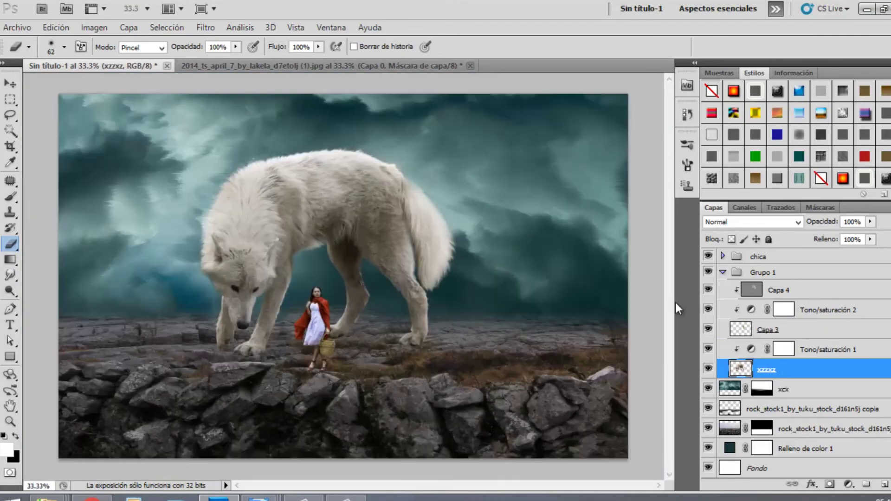
Warp the tail layer Capa 3 slightly inward along its base and outer edge
ctrl+click(772, 334)
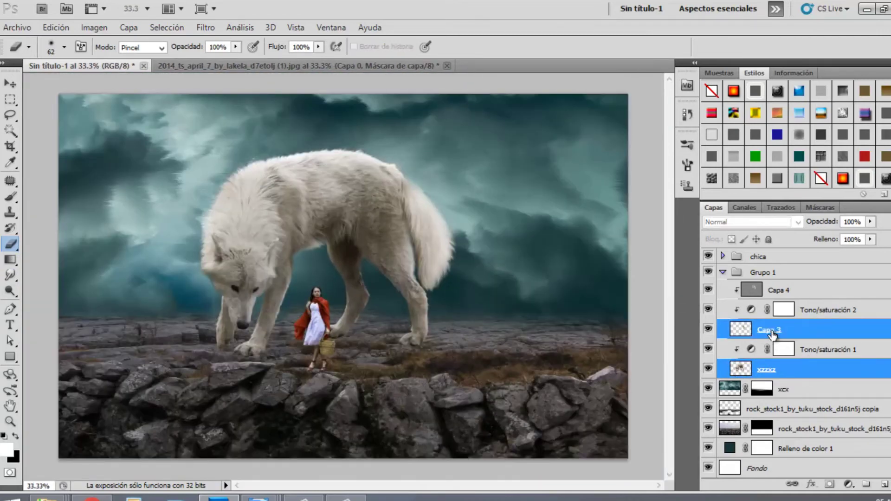
click(750, 277)
key(ctrl+plus)
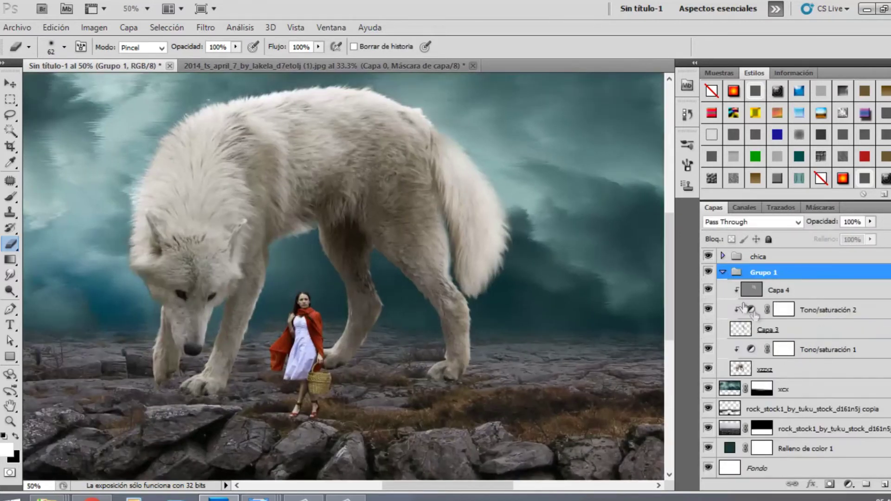
click(768, 329)
key(ctrl+t)
right_click(455, 140)
click(511, 246)
drag(420, 110, 405, 94)
drag(447, 135, 439, 146)
drag(451, 204, 445, 207)
drag(523, 232, 478, 240)
drag(405, 94, 414, 160)
key(Return)
Erase the outer fringe at the base of the tail with a 71 px Eraser
right_click(413, 136)
click(472, 170)
right_click(488, 141)
click(601, 209)
click(456, 127)
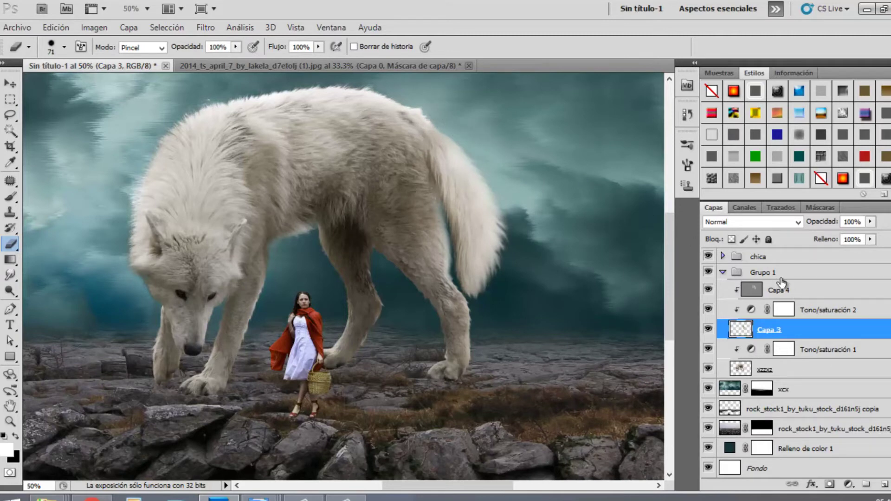
Flatten the wolf group Grupo 1 into a single pixel layer
click(723, 273)
right_click(769, 275)
click(762, 351)
right_click(784, 275)
click(618, 281)
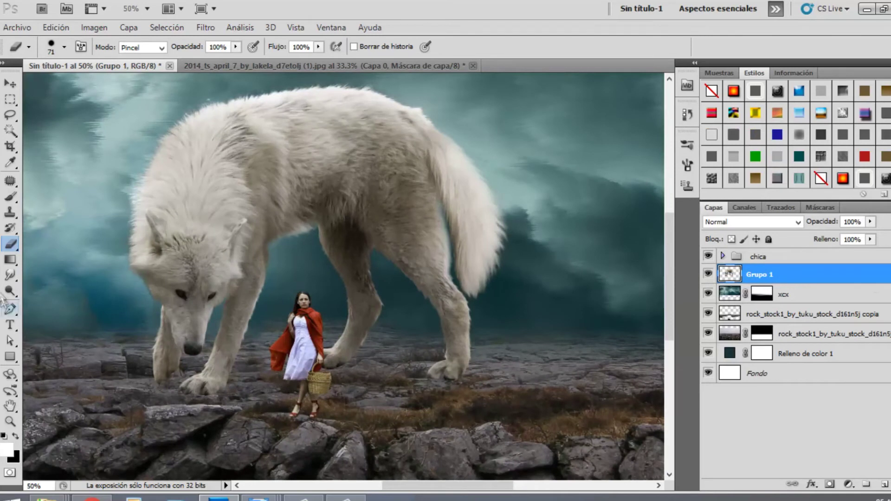
Smudge the fur where the tail joins the rump at 50% strength, reducing the brush from 60 to 28 px
right_click(10, 275)
click(75, 300)
right_click(439, 153)
drag(495, 187, 487, 186)
drag(429, 143, 424, 149)
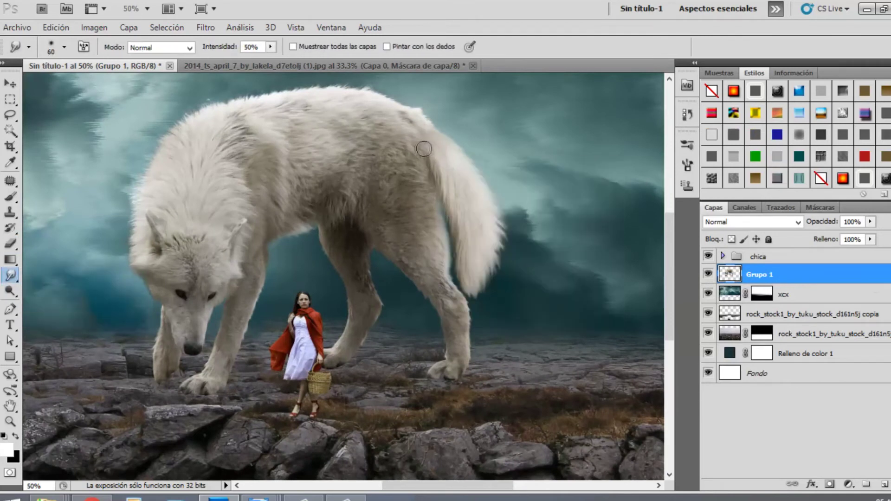
right_click(424, 124)
text(28)
key(Return)
Group the layers from xcx down to Relleno de color 1 and name the group "fondo"
key(ctrl+minus)
key(ctrl+minus)
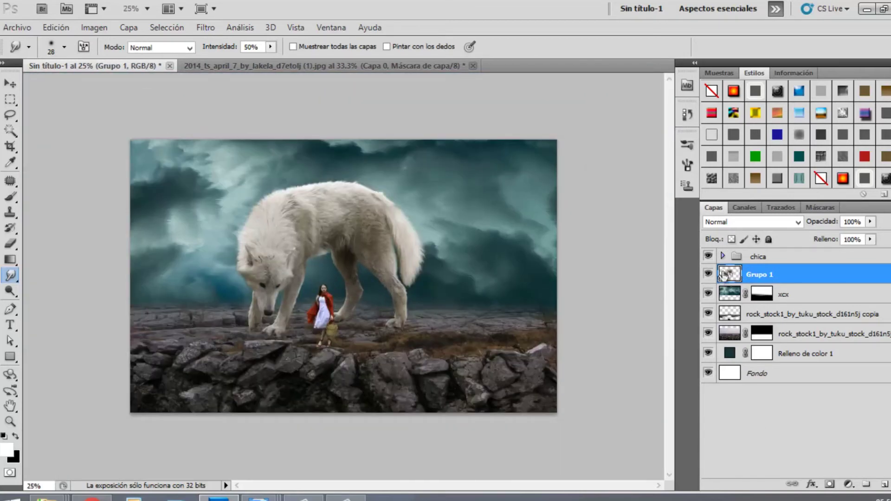
click(775, 296)
shift+click(800, 353)
key(ctrl+g)
double_click(769, 293)
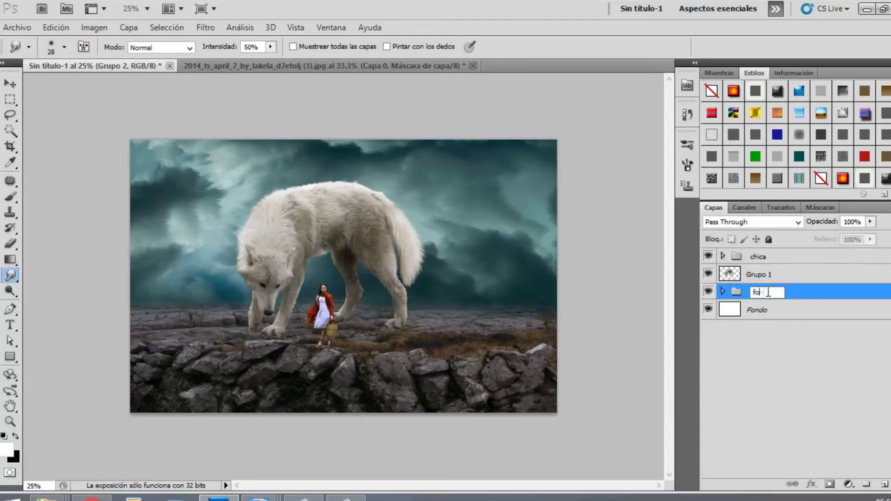
text(fondo)
key(Return)
Add a gray-filled layer in Superponer mode to the fondo group and clip it to the masked rock_stock1 layer
click(772, 276)
click(772, 293)
click(723, 292)
click(826, 311)
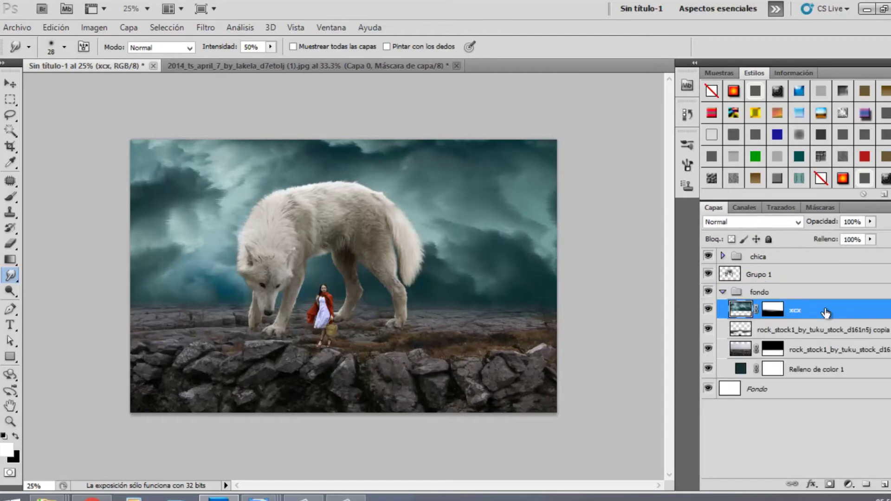
key(ctrl+shift+alt+n)
click(55, 28)
click(107, 199)
click(648, 127)
click(790, 222)
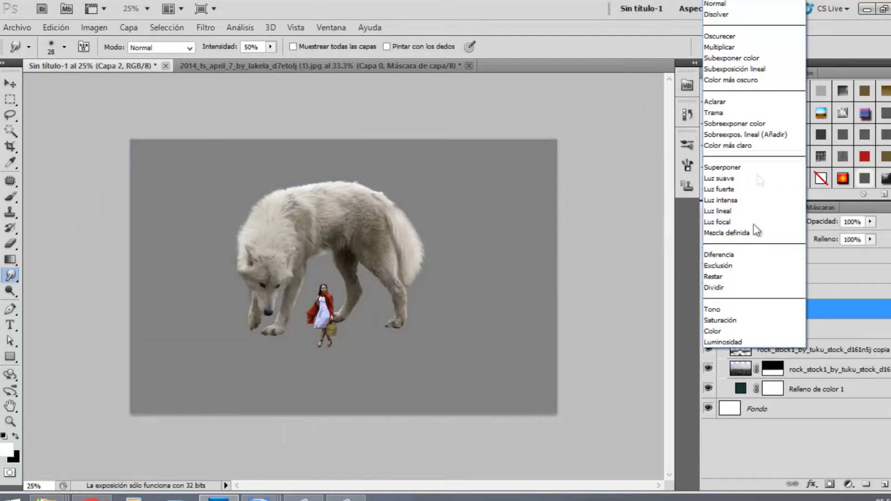
click(720, 167)
drag(770, 310, 783, 354)
key(ctrl+alt+g)
Burn the lower foreground rocks on the gray layer with a 473 px brush, midtones range, 48% exposure
click(17, 436)
click(11, 199)
drag(10, 291, 47, 305)
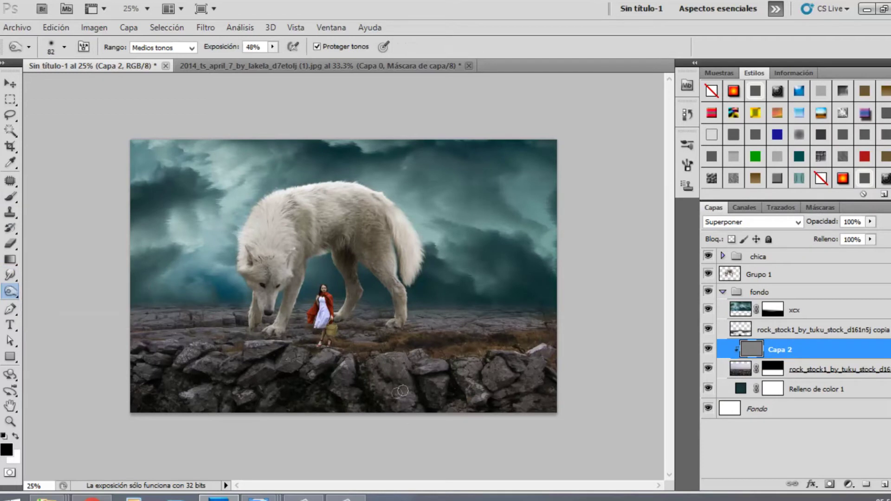
right_click(400, 393)
click(510, 347)
mouse_move(255, 403)
mouse_down()
mouse_move(412, 412)
mouse_move(308, 395)
mouse_move(228, 411)
mouse_move(179, 395)
mouse_up()
click(817, 369)
key(ctrl+t)
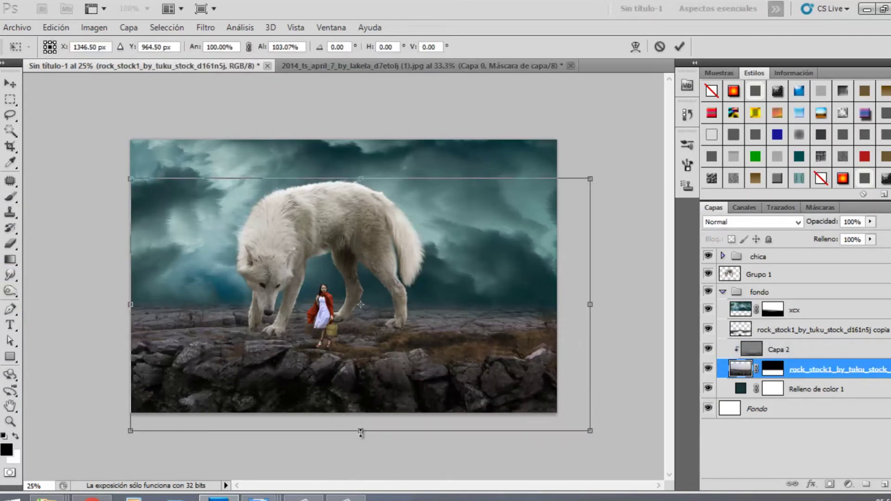
key(Escape)
ctrl+click(806, 330)
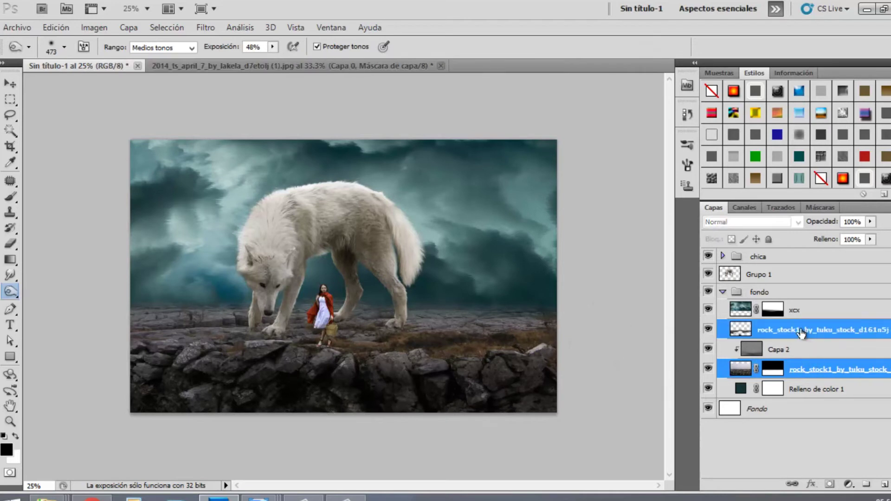
click(803, 311)
shift+click(806, 389)
key(ctrl+t)
drag(356, 424, 357, 429)
key(Escape)
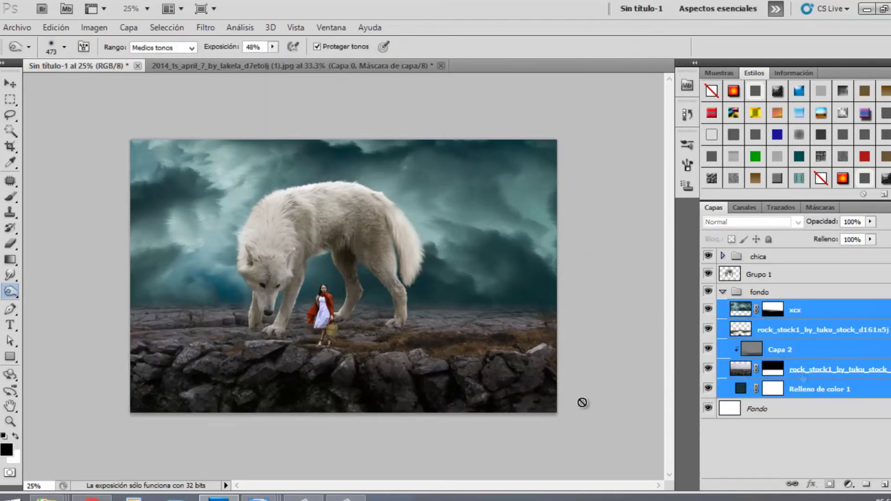
Compare the foreground rocks with and without the burned gray layer Capa 2
click(814, 354)
click(813, 374)
click(822, 350)
click(723, 333)
click(725, 349)
click(710, 350)
click(709, 349)
Paint black shadows under the wolf's paws with a 106 px brush on a new layer below Grupo 1, at 86% layer opacity
click(771, 275)
click(770, 274)
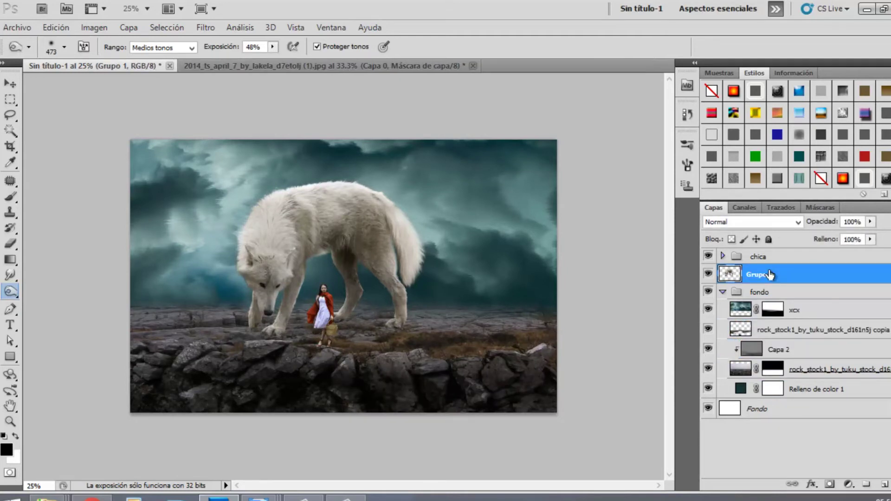
click(866, 484)
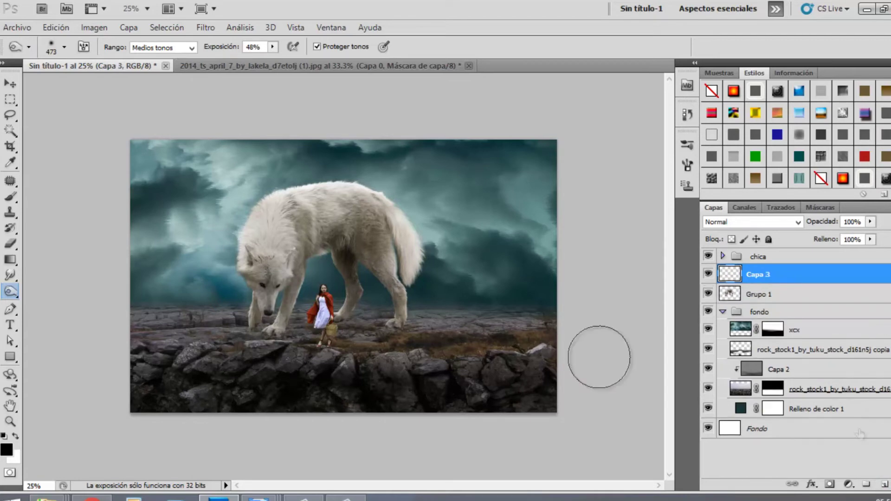
key(ctrl+plus)
key(b)
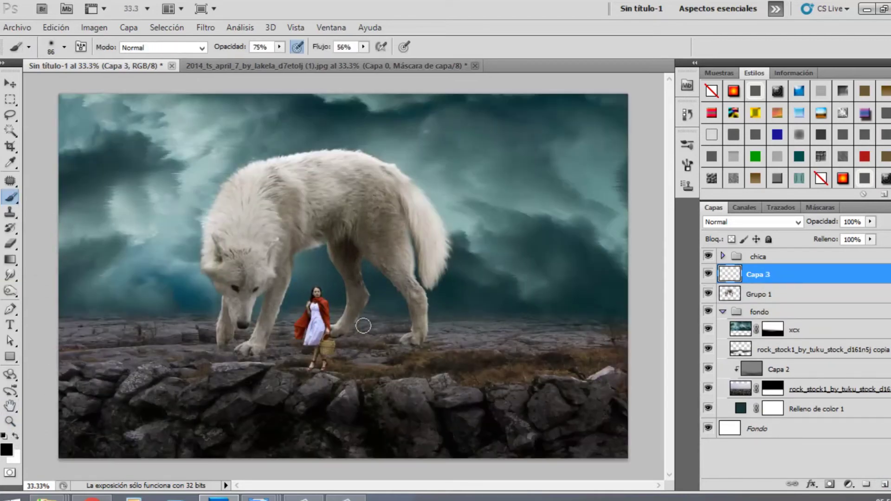
right_click(355, 326)
drag(245, 350, 263, 347)
drag(758, 277, 739, 306)
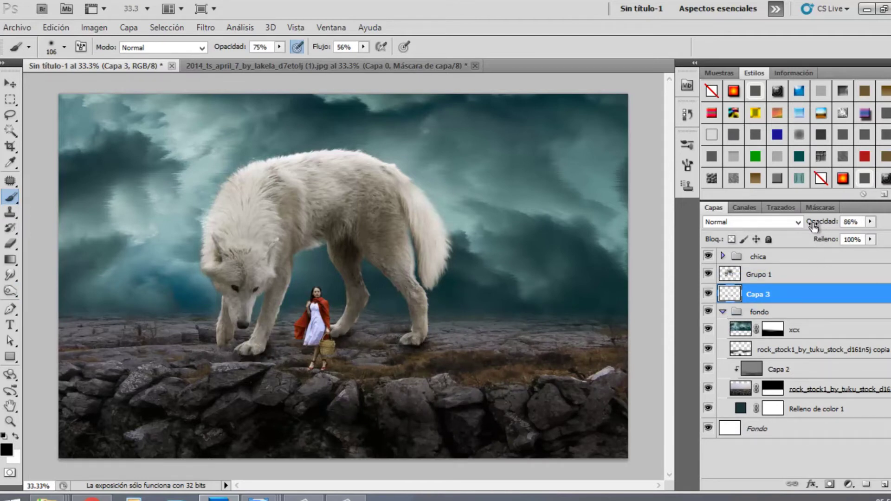
Soften the paw shadow layer with a 10-pixel Gaussian blur
click(205, 27)
mouse_move(230, 147)
click(482, 268)
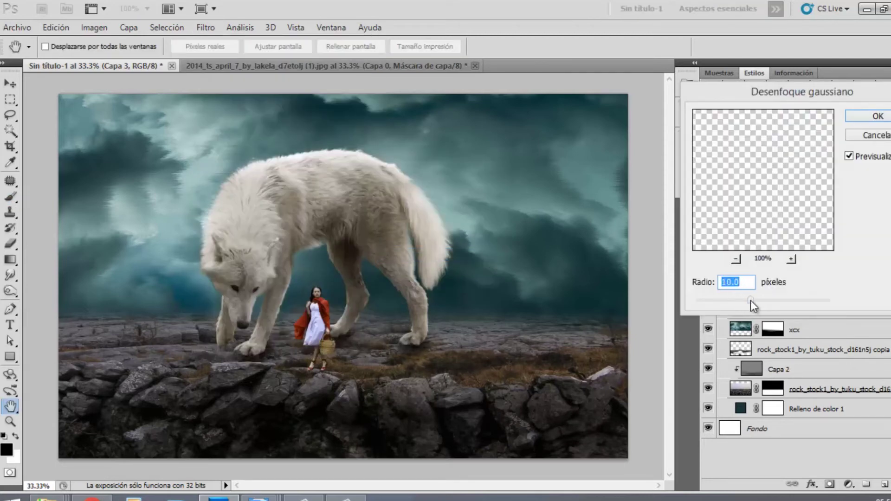
click(848, 157)
click(849, 157)
click(877, 116)
Erase excess shadow around the wolf's paws with a 176 px Eraser
click(708, 294)
click(708, 294)
key(e)
right_click(481, 319)
drag(587, 371, 563, 371)
drag(520, 346, 548, 346)
click(385, 367)
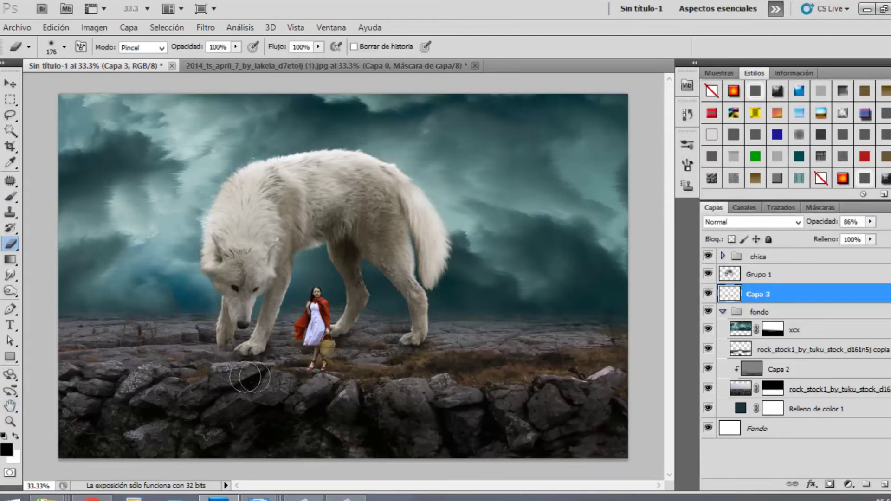
Compare the composite with and without the paw shadows and the woman's group
click(708, 294)
click(708, 294)
key(ctrl+minus)
key(ctrl+minus)
key(ctrl+plus)
key(ctrl+plus)
click(789, 279)
click(723, 312)
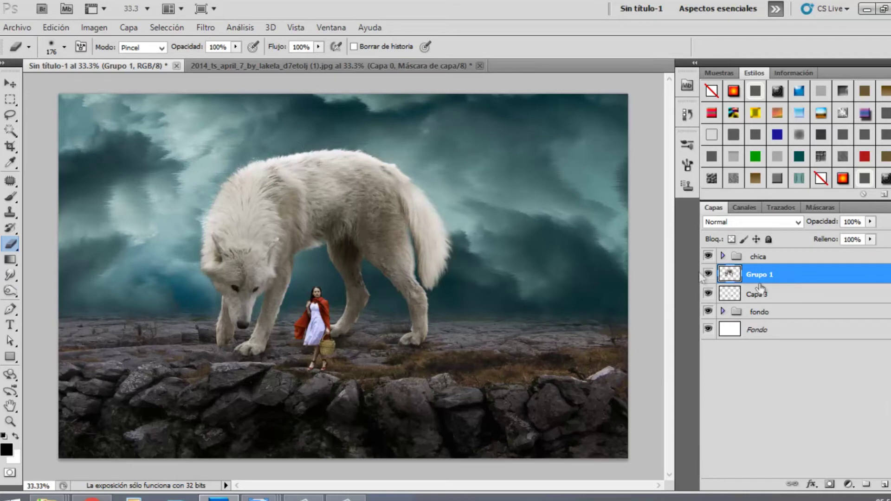
click(709, 257)
click(709, 257)
key(ctrl+minus)
key(ctrl+plus)
Add a Brightness/Contrast adjustment at the top of the chica group, clipped to the woman, and adjust it
click(723, 256)
click(747, 316)
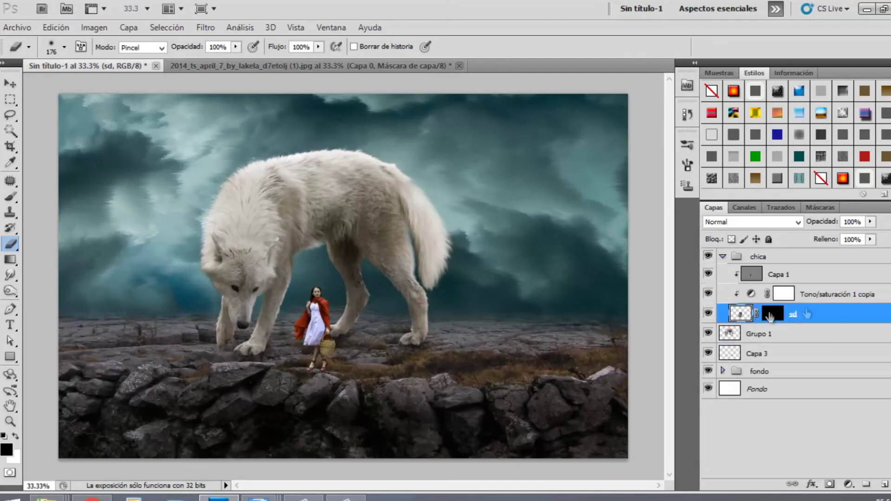
click(780, 276)
click(849, 486)
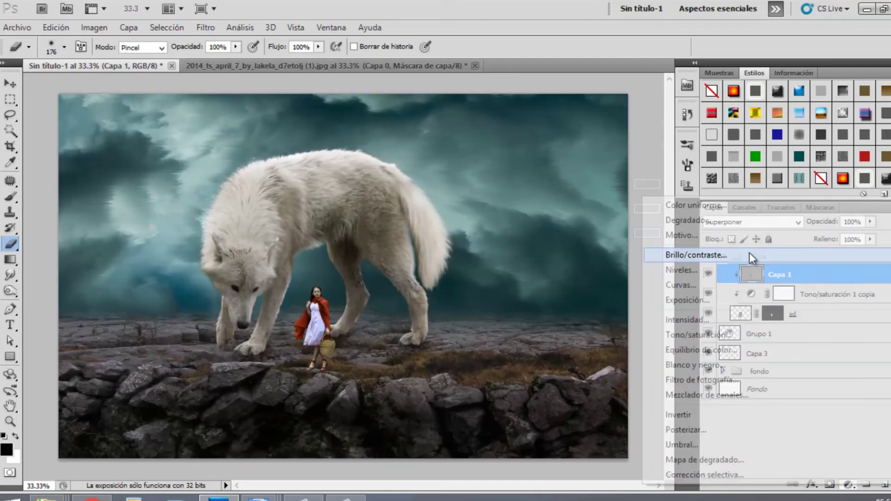
click(750, 255)
key(ctrl+alt+g)
drag(593, 176, 596, 200)
click(666, 113)
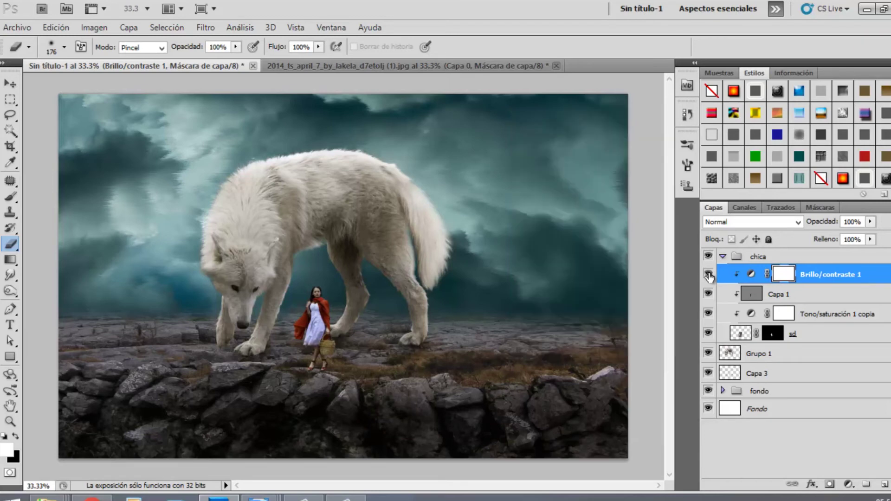
key(ctrl+minus)
click(723, 257)
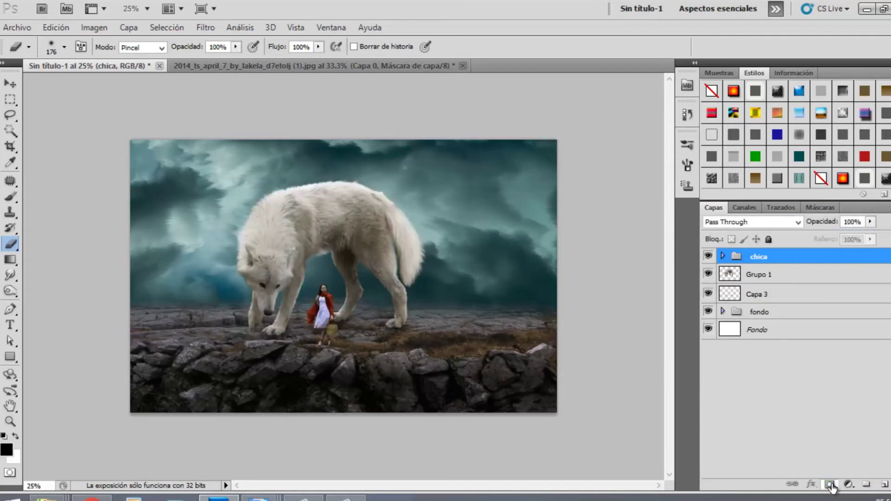
click(829, 484)
click(849, 484)
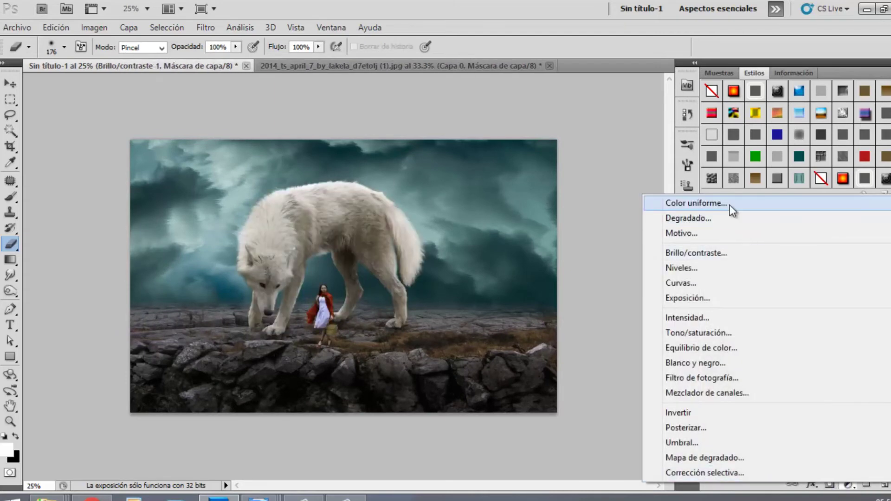
click(697, 203)
click(706, 223)
click(594, 148)
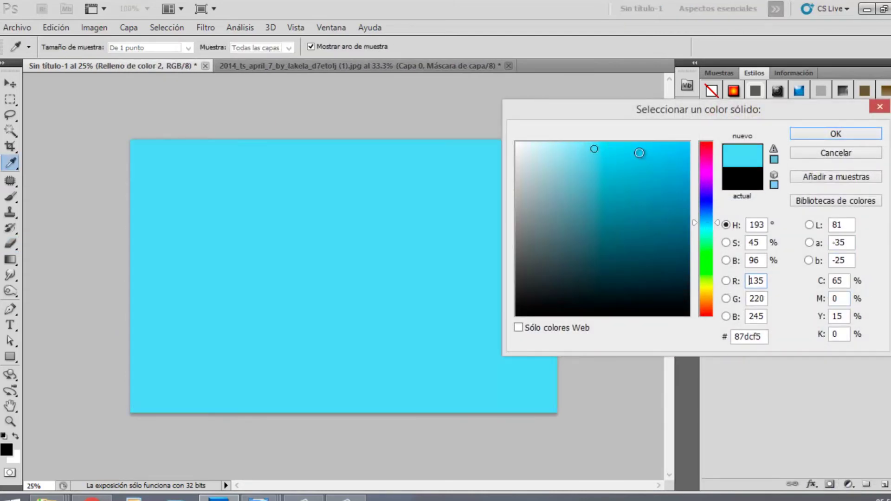
click(842, 135)
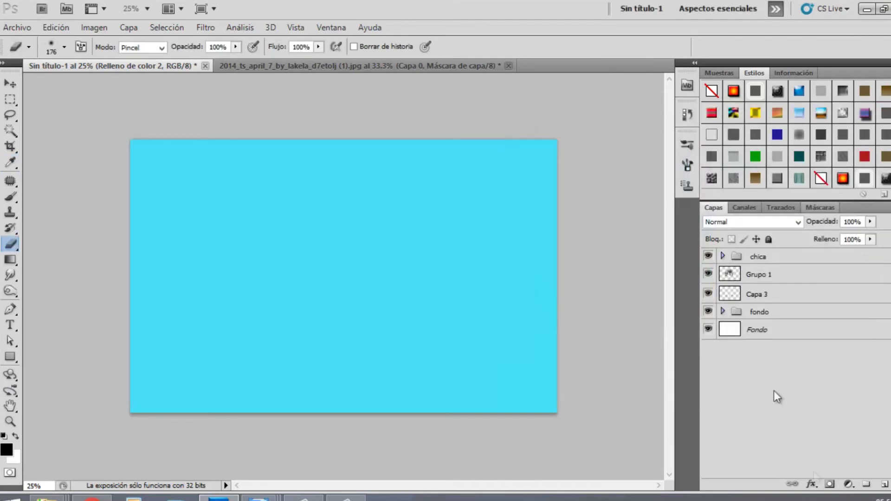
click(800, 260)
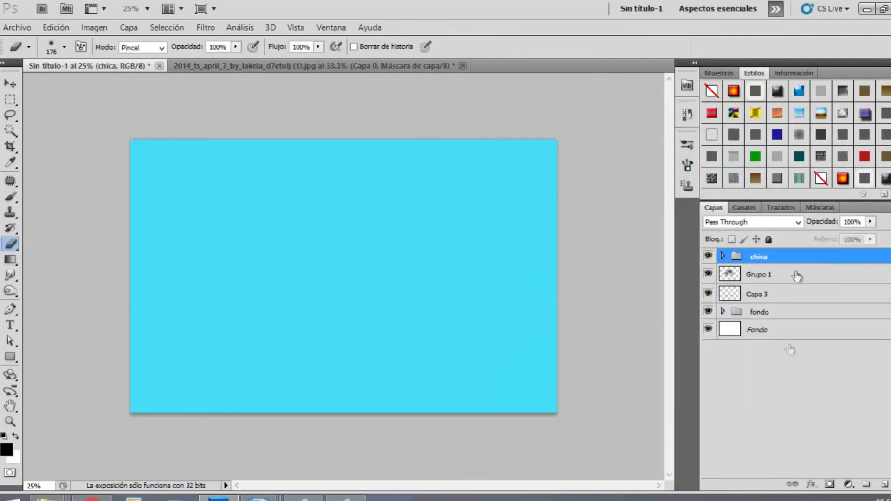
key(ctrl+alt+z)
Add a bright cyan solid color fill layer above the chica group and set its blend mode to Color
click(790, 261)
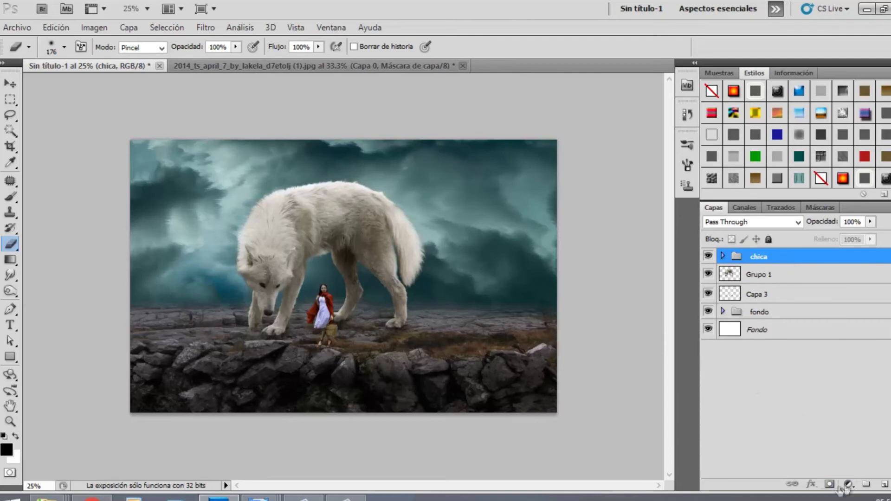
click(849, 485)
click(698, 204)
click(706, 225)
click(591, 142)
click(836, 134)
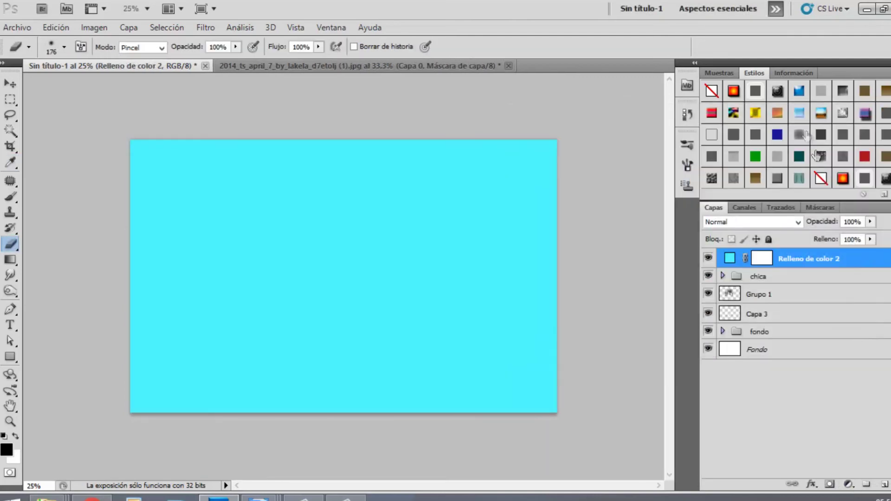
click(767, 263)
click(753, 222)
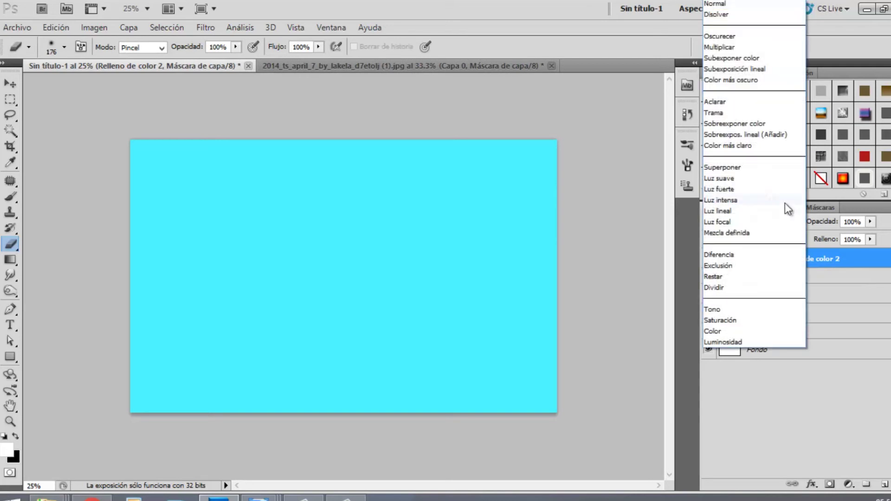
click(754, 333)
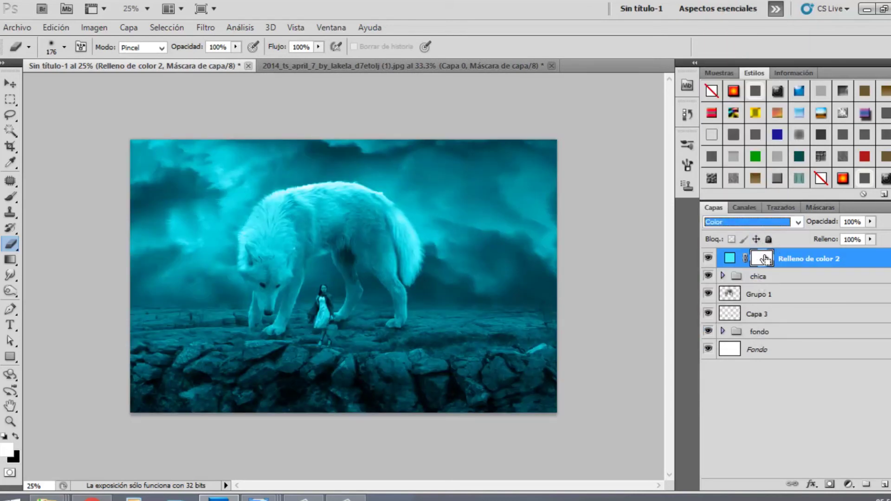
Invert the cyan fill's mask and paint the tint over the left sky and wolf's back with a soft 370 px brush
key(ctrl+i)
right_click(285, 234)
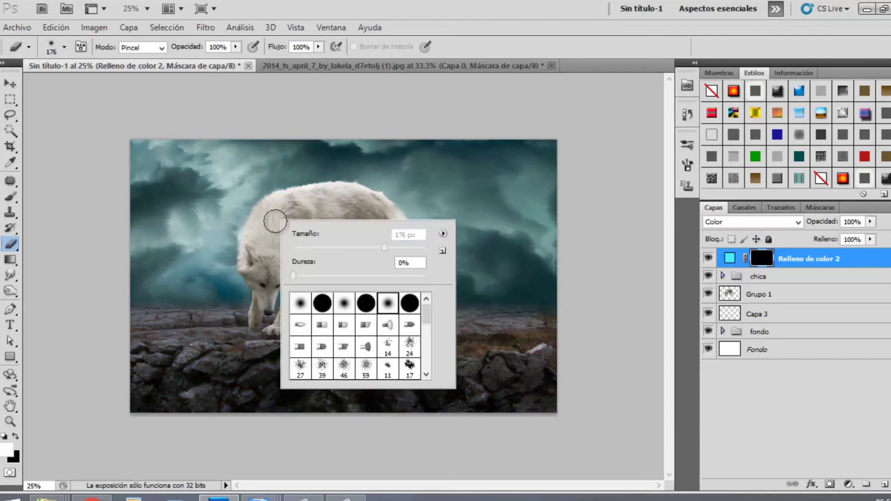
click(17, 199)
right_click(344, 231)
drag(443, 260, 452, 261)
drag(346, 194, 323, 193)
right_click(321, 191)
drag(427, 221, 440, 221)
mouse_move(320, 180)
mouse_down()
mouse_move(258, 217)
mouse_move(269, 190)
mouse_move(137, 153)
mouse_move(200, 179)
mouse_move(178, 266)
mouse_move(236, 241)
mouse_move(230, 267)
mouse_move(200, 291)
mouse_move(226, 248)
mouse_move(217, 287)
mouse_move(183, 292)
mouse_move(206, 316)
mouse_move(200, 327)
mouse_move(208, 294)
mouse_move(266, 222)
mouse_up()
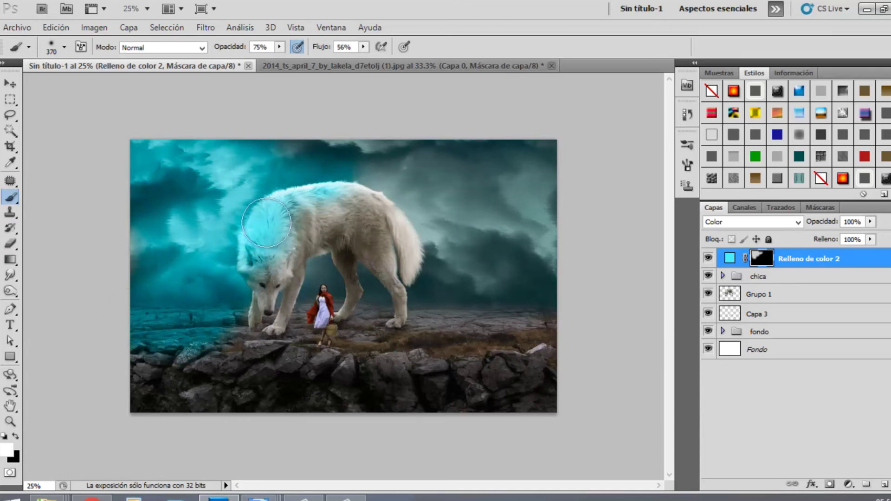
Lower the cyan fill's opacity to 60% and erase its tint from the lower-left rocks with a 473 px Eraser
drag(809, 223, 806, 222)
click(11, 244)
right_click(277, 322)
drag(392, 357, 397, 358)
drag(265, 358, 113, 369)
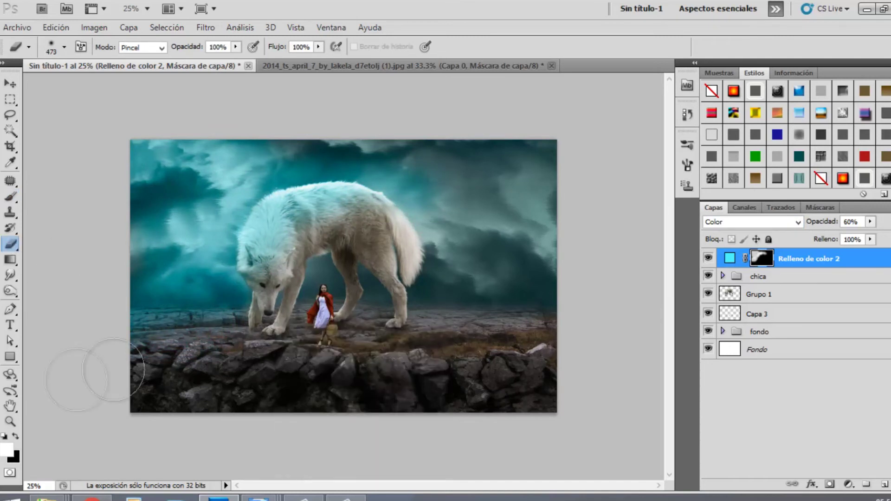
Erase along the wolf layer's upper back edge with a soft 86 px Eraser
click(731, 294)
key(x)
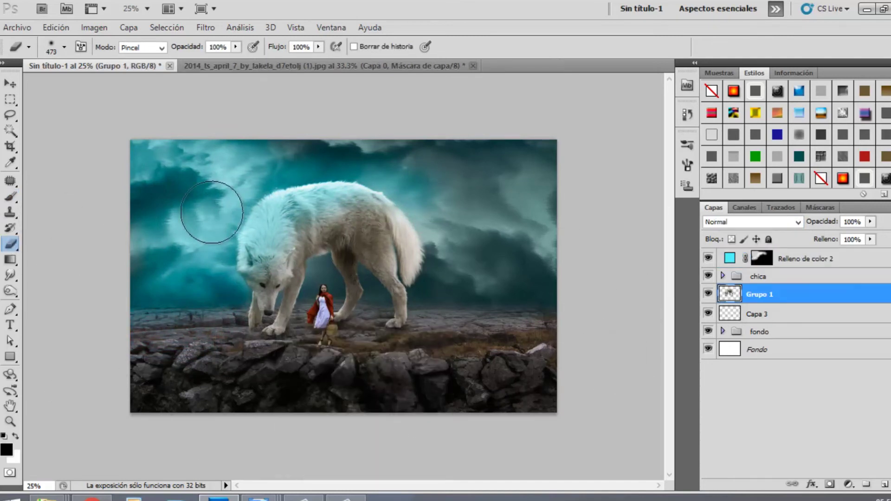
right_click(429, 149)
drag(554, 183, 525, 184)
drag(290, 179, 353, 175)
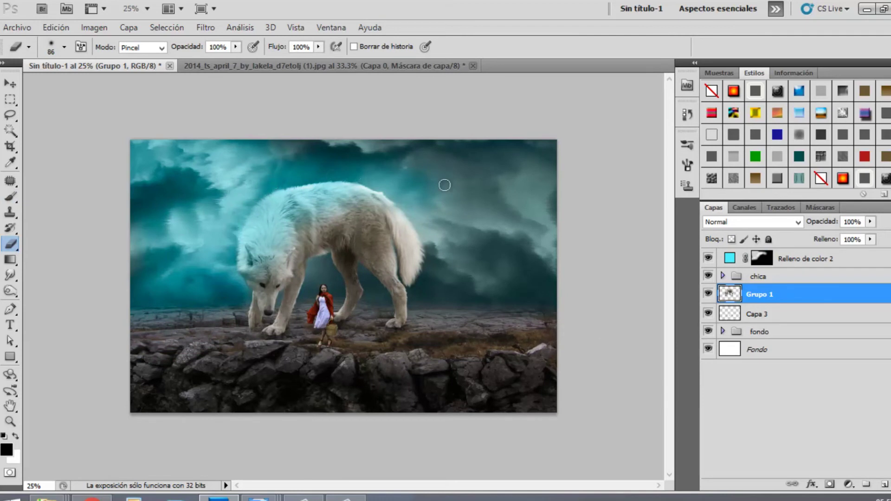
Return to the cyan fill's mask and enlarge the soft Eraser to 473 px
click(727, 264)
key(x)
right_click(311, 248)
mouse_move(404, 278)
mouse_down()
mouse_move(418, 280)
mouse_move(416, 306)
mouse_up()
right_click(279, 278)
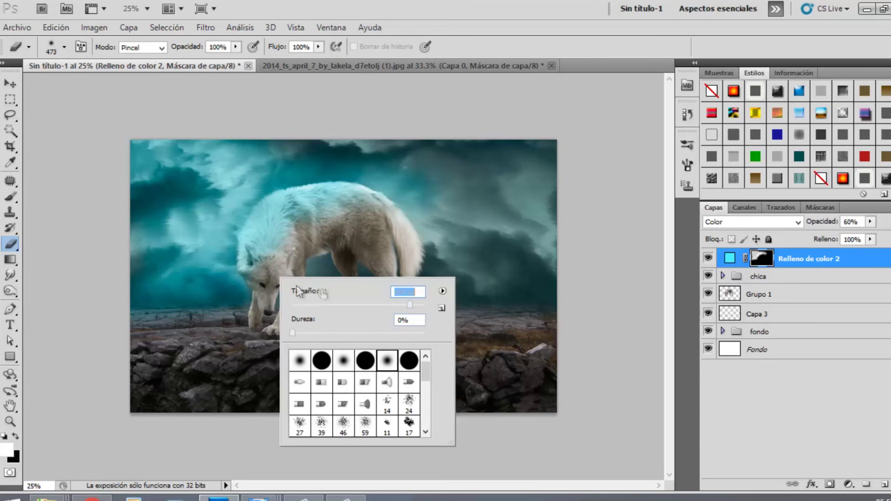
key(Return)
Try another blend mode on the cyan fill, restore Color, and lower its opacity to 43%
click(10, 197)
click(799, 222)
click(740, 117)
click(798, 222)
click(739, 332)
drag(829, 222, 812, 223)
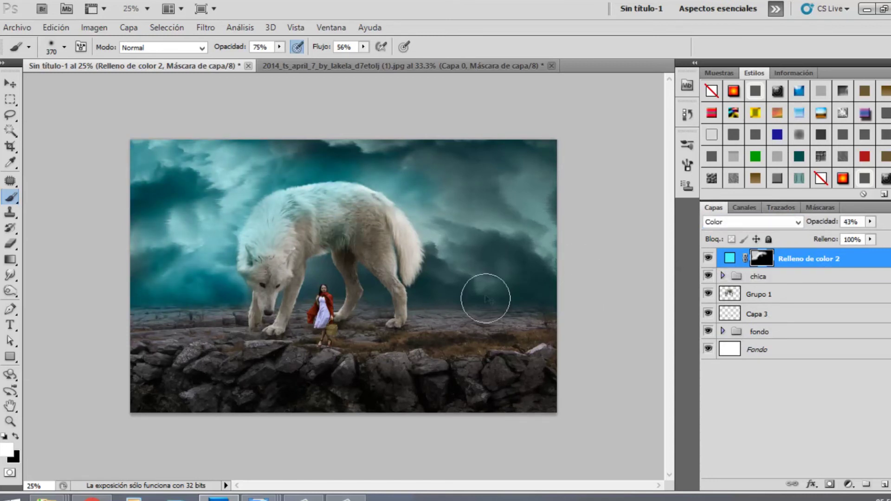
Add a bright yellow solid color fill layer above the cyan fill and set its blend mode to Color
click(849, 485)
click(696, 205)
click(707, 290)
click(682, 143)
click(831, 135)
click(752, 222)
click(722, 327)
click(762, 259)
key(x)
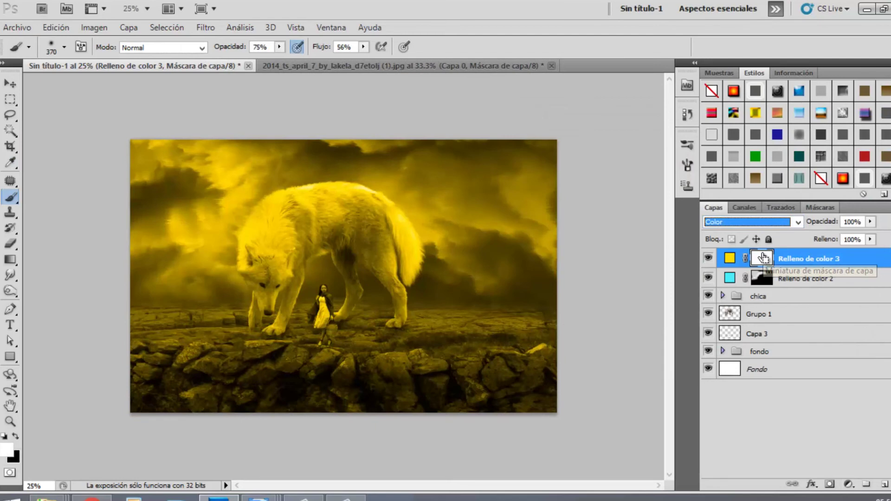
Invert the yellow fill's mask, lower the fill to 58% opacity, and paint its tint over the right sky and wolf's hindquarters
key(ctrl+i)
key(ctrl+plus)
drag(836, 221, 810, 222)
mouse_move(377, 237)
mouse_down()
mouse_move(358, 223)
mouse_move(447, 265)
mouse_up()
mouse_move(453, 204)
mouse_down()
mouse_move(460, 92)
mouse_move(631, 204)
mouse_move(637, 279)
mouse_move(447, 149)
mouse_move(390, 192)
mouse_move(533, 328)
mouse_move(488, 184)
mouse_up()
Set the brush to 277 px, 35% opacity and 14% flow, and lower the yellow and cyan fills' opacity
right_click(364, 233)
drag(489, 261, 482, 262)
drag(322, 47, 295, 47)
drag(239, 47, 213, 47)
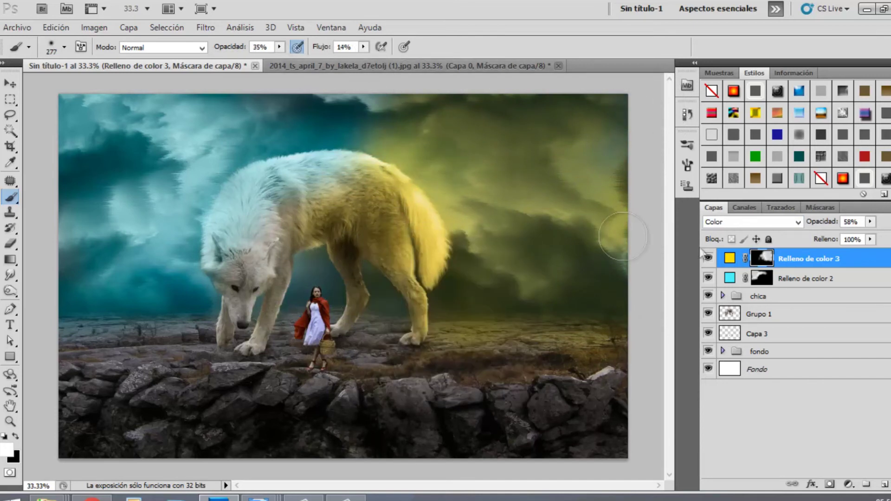
drag(820, 222, 796, 222)
click(801, 279)
Slightly darken the wolf layer with a direct Curves adjustment
click(765, 314)
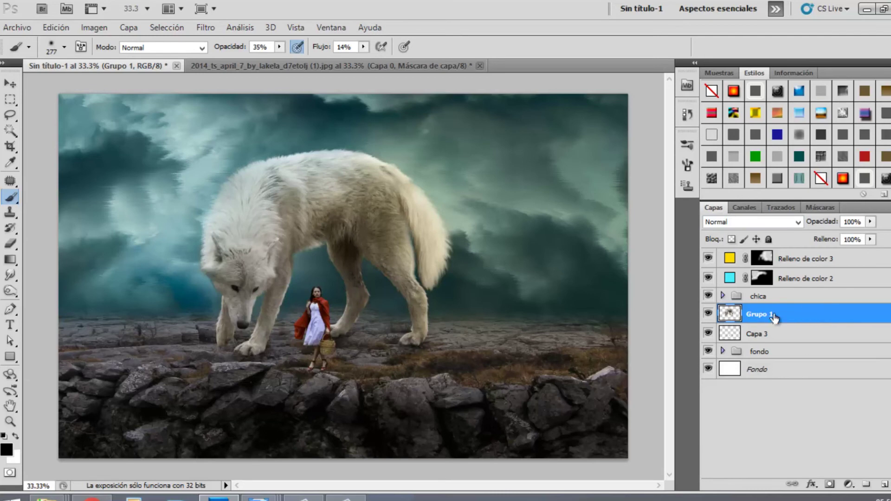
click(17, 27)
mouse_move(116, 61)
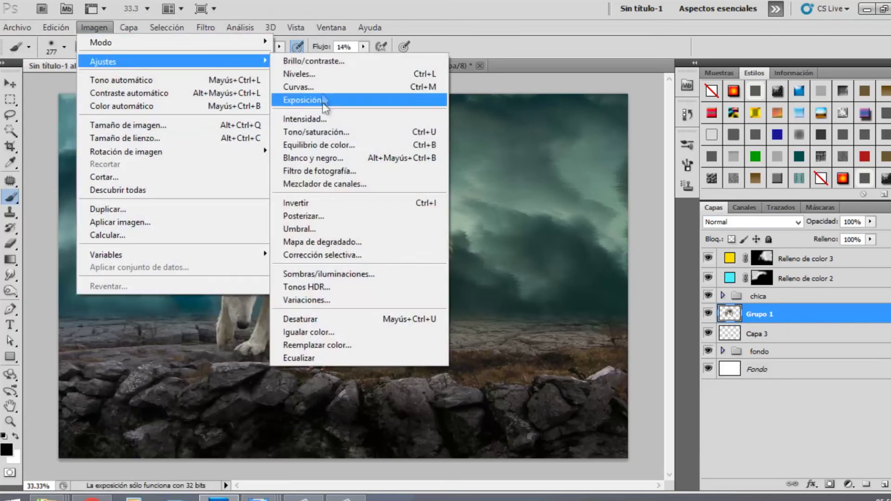
click(286, 88)
mouse_move(875, 234)
mouse_down()
mouse_move(877, 252)
mouse_move(874, 245)
mouse_up()
key(Return)
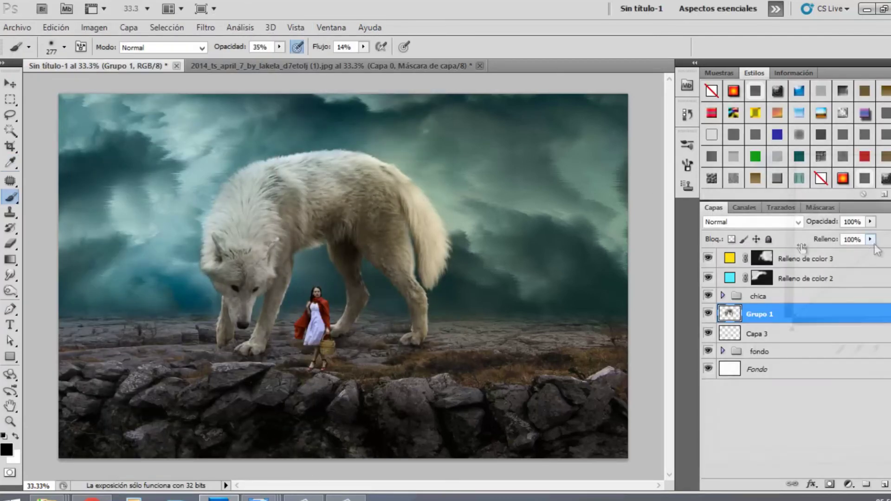
Rebalance the cyan and yellow fills' opacity, setting the yellow fill to 16%
click(782, 283)
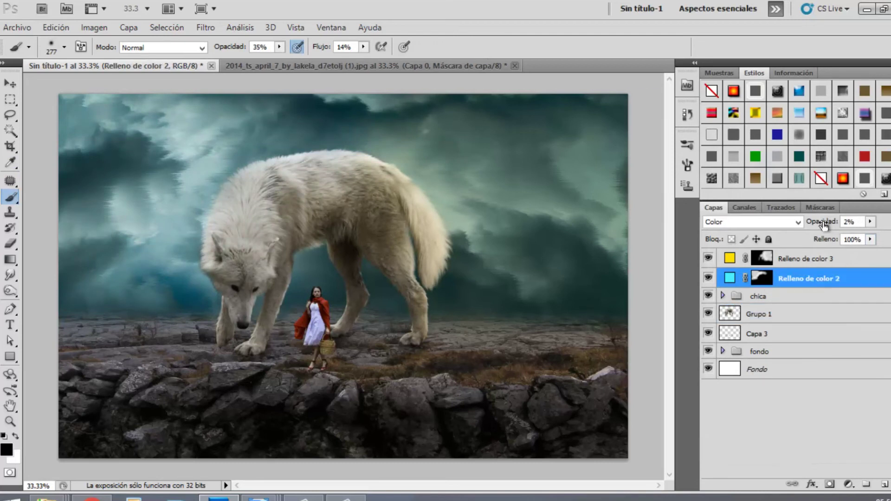
click(795, 253)
drag(819, 226, 817, 226)
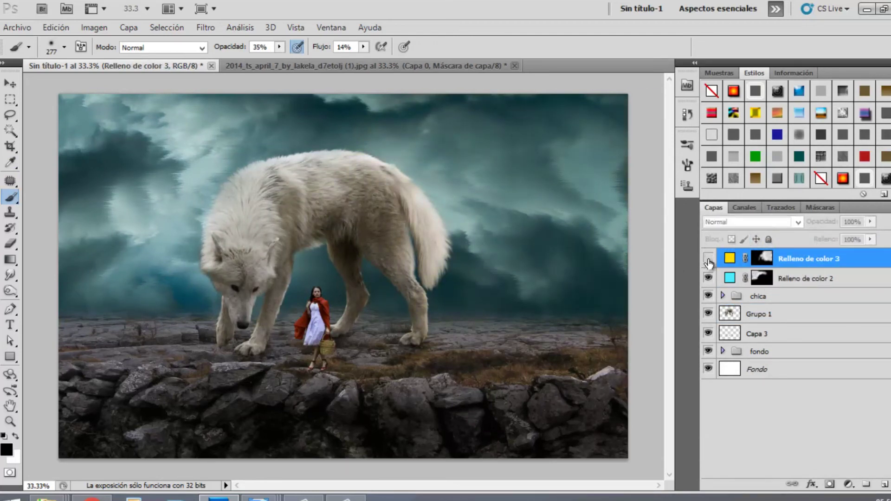
click(757, 285)
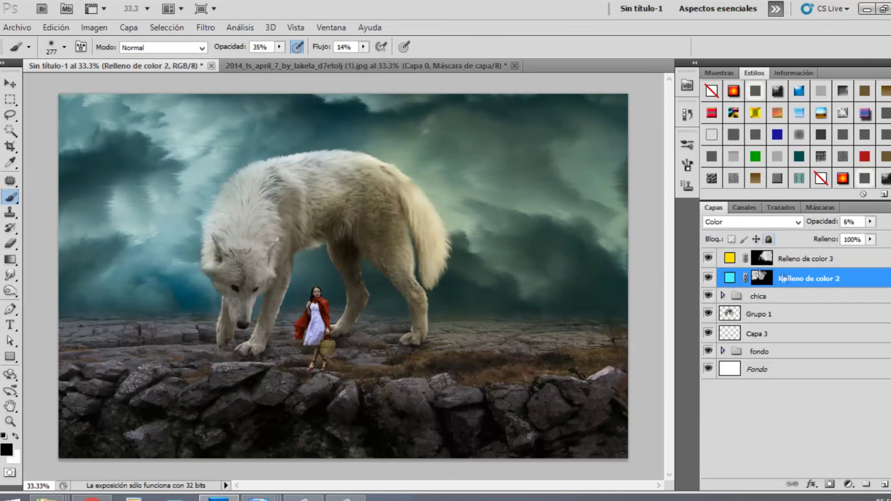
Toggle the yellow and cyan fills' visibility to compare their tints across the whole image
click(737, 262)
click(710, 260)
click(710, 260)
click(709, 278)
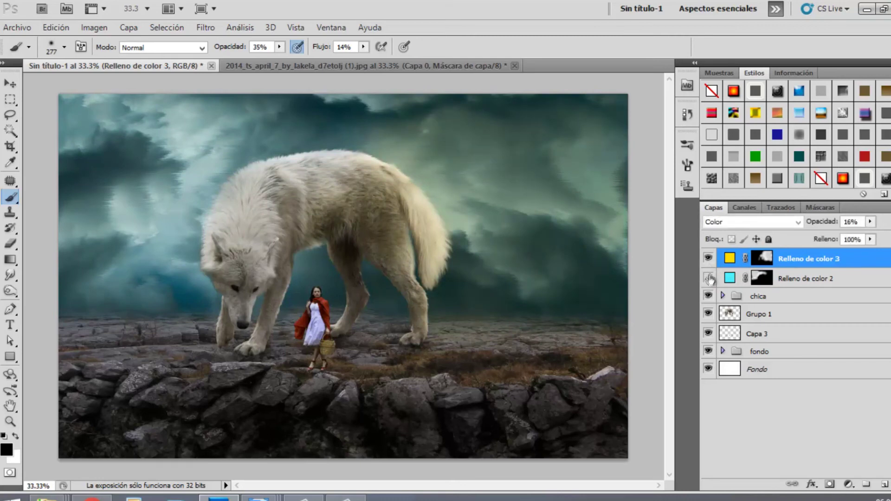
key(ctrl+minus)
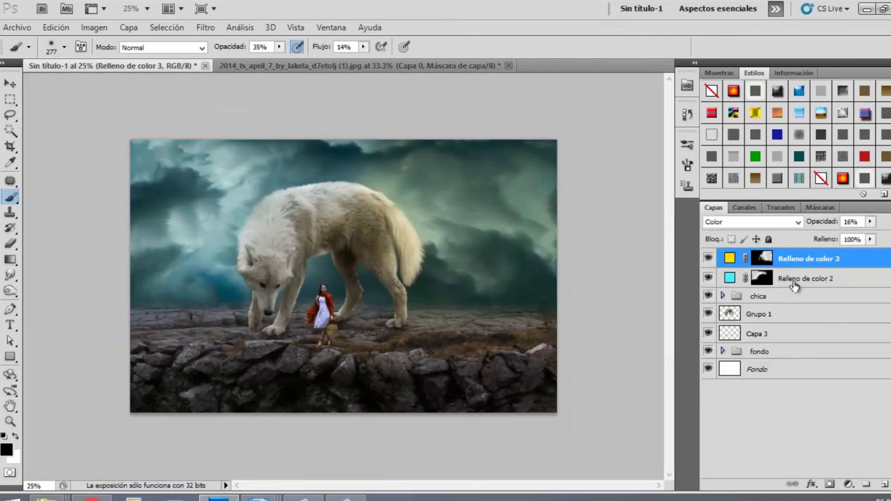
click(762, 259)
key(x)
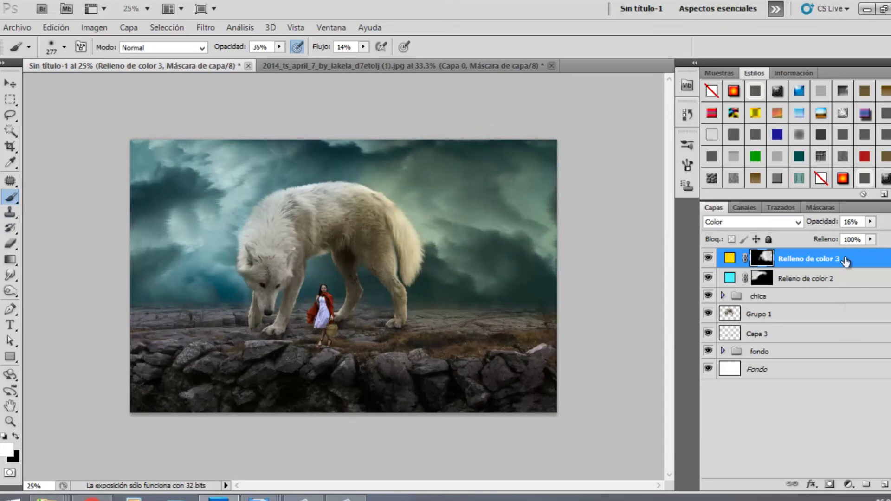
Add a Hue/Saturation adjustment layer at the top with hue 0, saturation about -2 and lightness +2
click(849, 485)
click(730, 337)
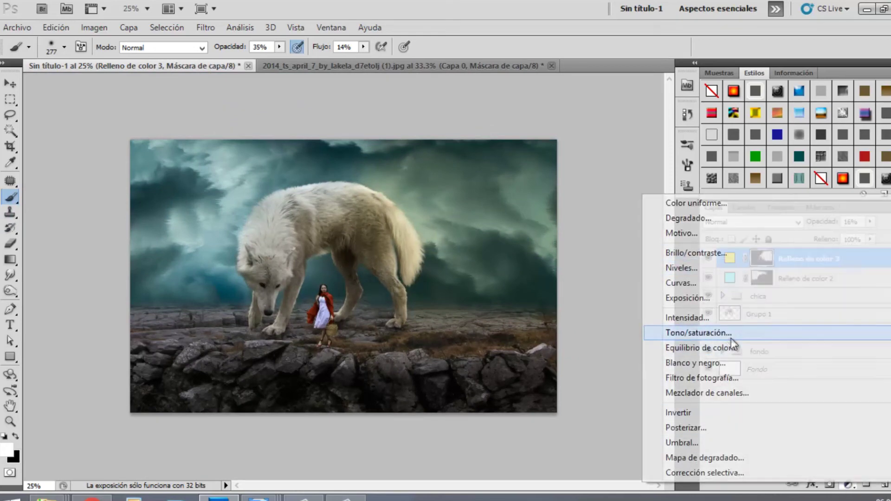
drag(593, 199, 591, 226)
double_click(645, 184)
text(0)
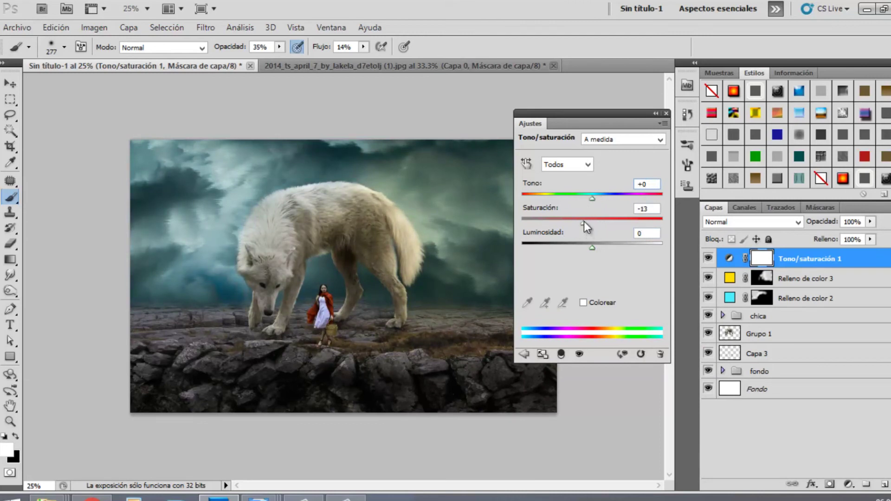
drag(579, 224, 592, 247)
click(591, 226)
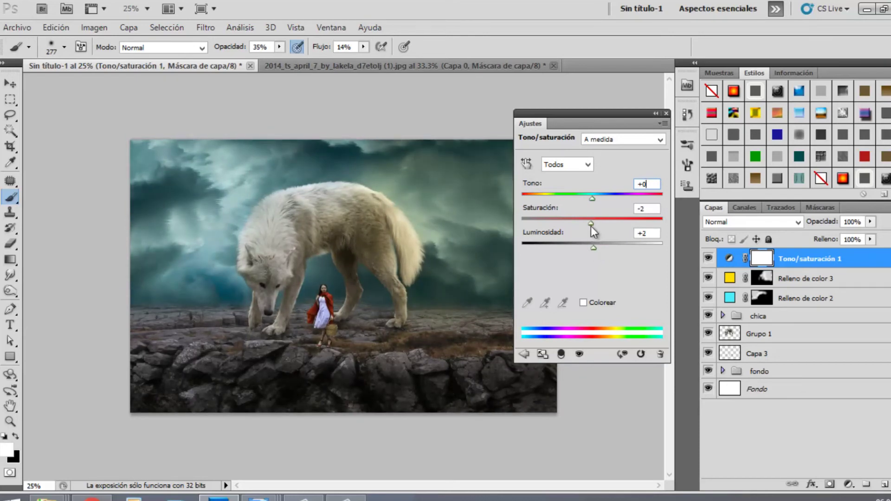
click(666, 113)
Lower the yellow fill layer's opacity to 0%
click(807, 280)
drag(828, 225, 825, 226)
click(829, 300)
click(819, 280)
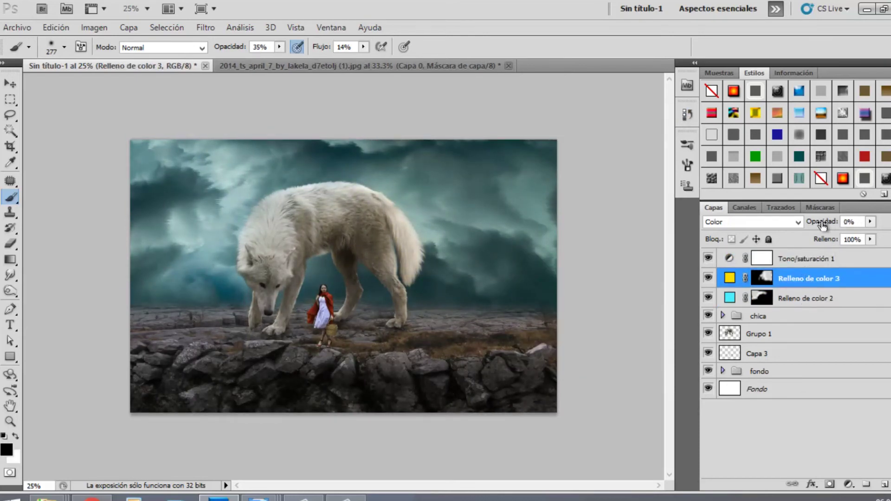
Compare the image with and without the Hue/Saturation adjustment and lower that layer's opacity to 64%
click(709, 259)
click(708, 260)
click(809, 261)
drag(835, 223, 790, 222)
click(795, 260)
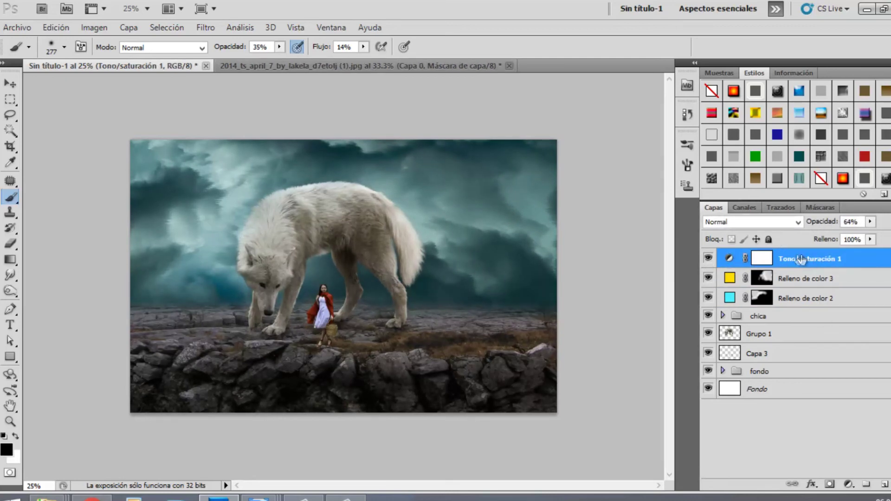
Add a Curves adjustment layer at the top and lower the RGB curve's white point and midtones
click(848, 485)
click(712, 284)
drag(617, 135, 713, 130)
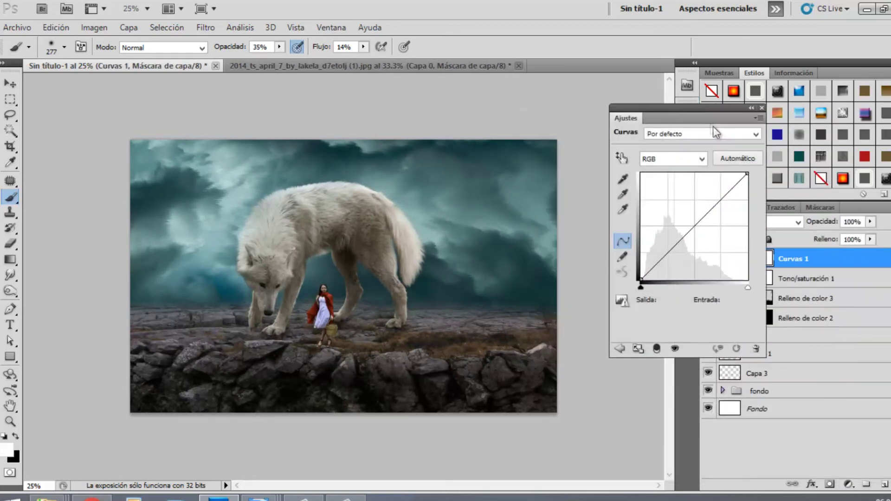
drag(747, 175, 748, 179)
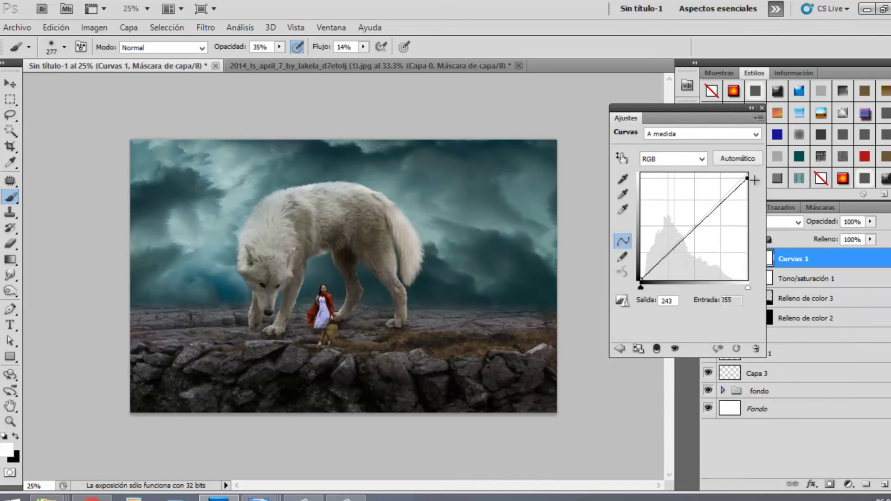
click(706, 219)
drag(747, 180, 753, 188)
Refine the composite RGB curve's white point and midtone point in the Curves adjustment
click(702, 159)
click(659, 172)
drag(641, 280, 641, 281)
drag(748, 187, 748, 183)
drag(714, 213, 700, 227)
click(701, 159)
click(692, 170)
drag(747, 187, 751, 180)
drag(706, 222, 706, 219)
In the Curves adjustment's blue channel, raise the black point and lower the white point's output to 239
click(701, 160)
click(681, 205)
drag(746, 174, 742, 173)
drag(641, 287, 633, 276)
drag(742, 173, 758, 181)
Brighten the green channel by moving its curve's white point inward, and compare the image with and without Curves
click(697, 159)
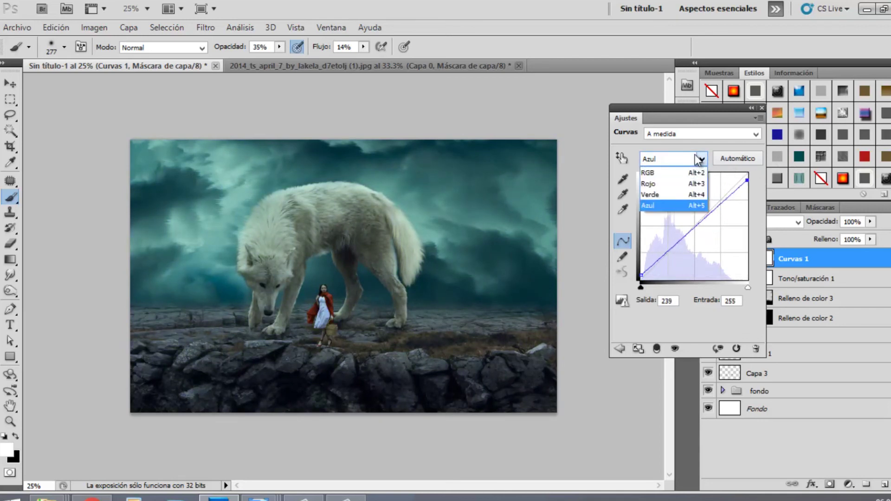
click(650, 194)
drag(747, 173, 734, 173)
drag(642, 281, 645, 287)
click(762, 107)
click(708, 260)
click(708, 260)
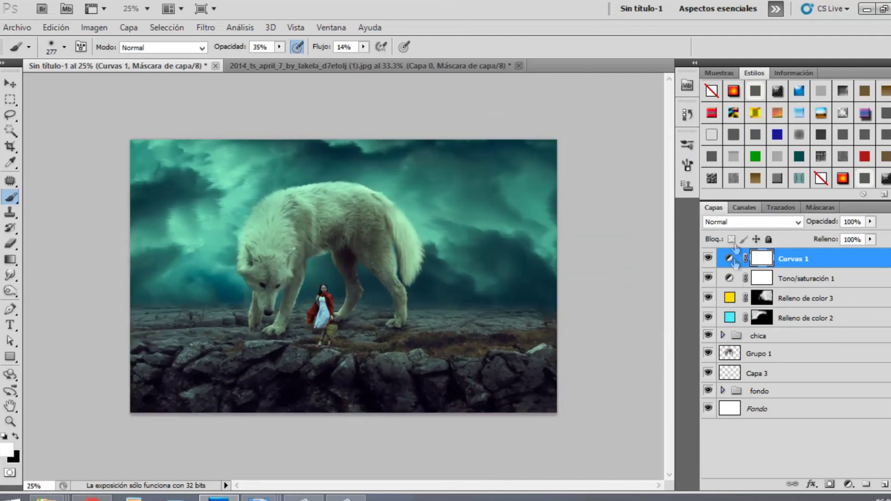
Expand the fondo group and shift the lower rock layer's color balance toward cyan
click(723, 391)
scroll(836, 413, down, 2)
click(839, 429)
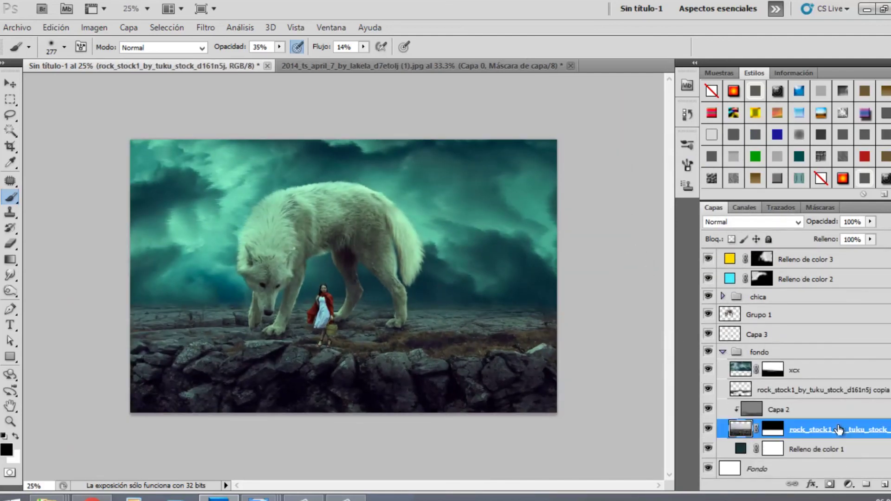
key(ctrl+b)
drag(704, 121, 680, 121)
key(Return)
Merge the rock layer, its copy and the clipped Capa 2 between them into one layer
click(794, 389)
shift+click(789, 431)
key(ctrl+e)
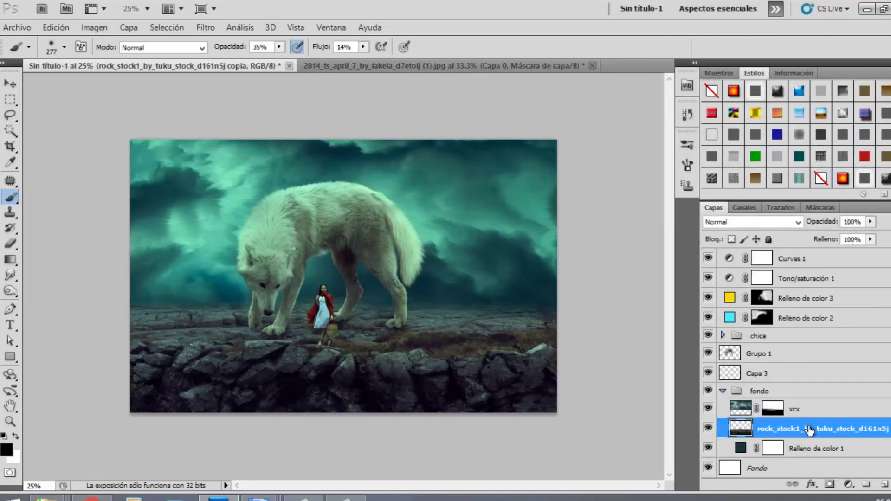
Apply Color Balance to the merged rock layer, setting the midtones' cyan-red level to -15
key(ctrl+b)
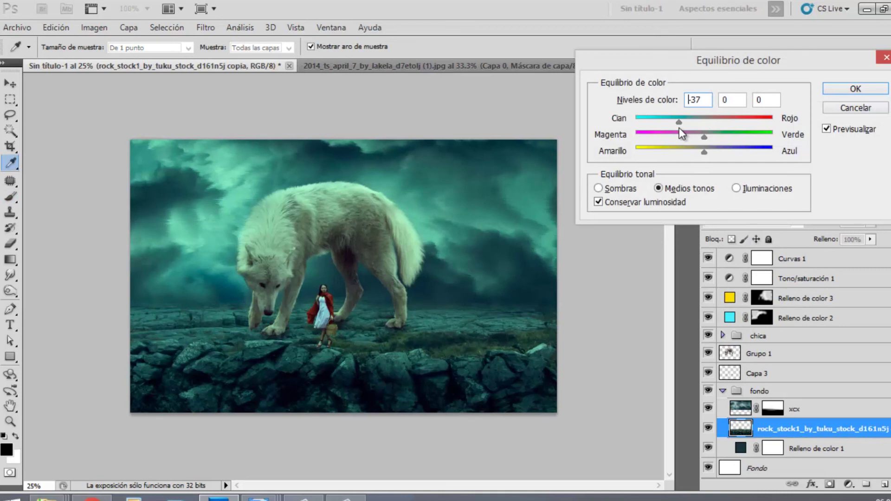
drag(680, 129, 692, 131)
click(829, 129)
click(828, 128)
drag(692, 123, 695, 123)
click(827, 130)
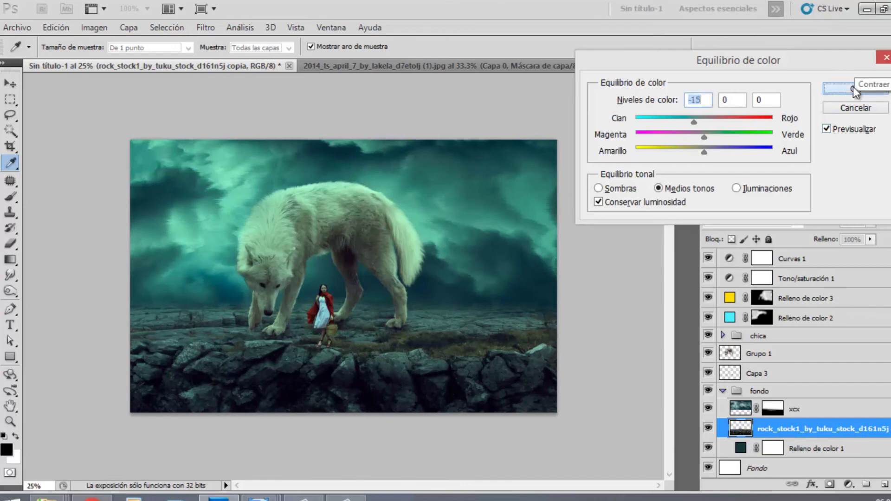
click(853, 89)
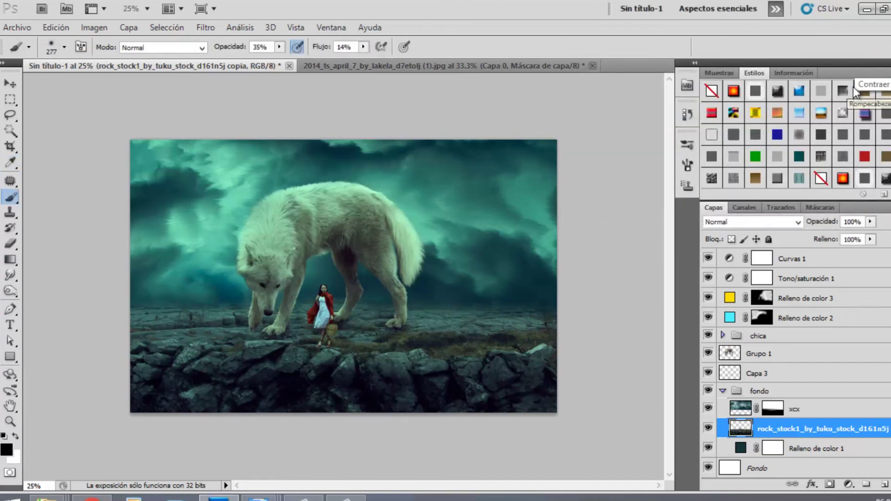
click(782, 353)
key(ctrl+plus)
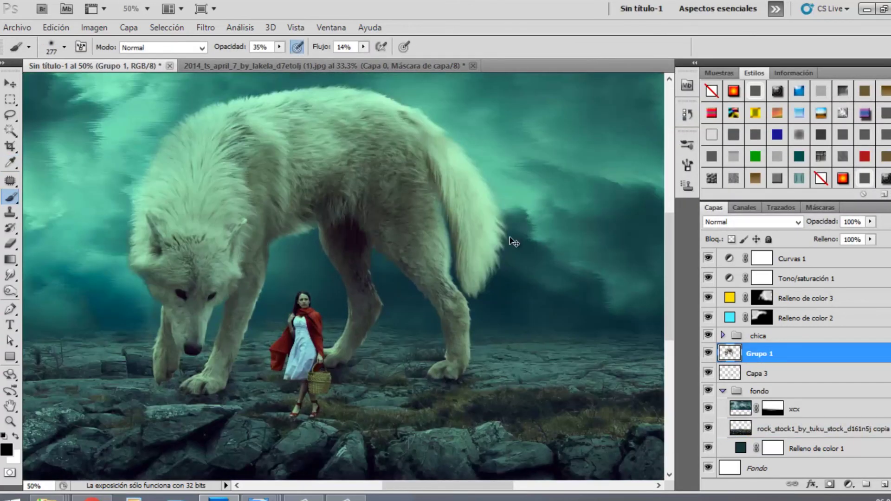
key(ctrl+minus)
key(ctrl+minus)
Nudge the sky layer xcx slightly to the left with Free Transform
click(789, 376)
click(795, 407)
key(ctrl+t)
key(Left)
key(Left)
key(Left)
key(Left)
key(Left)
key(Left)
key(Left)
key(Left)
key(Left)
key(Left)
key(Left)
key(Left)
key(Left)
key(Left)
key(Return)
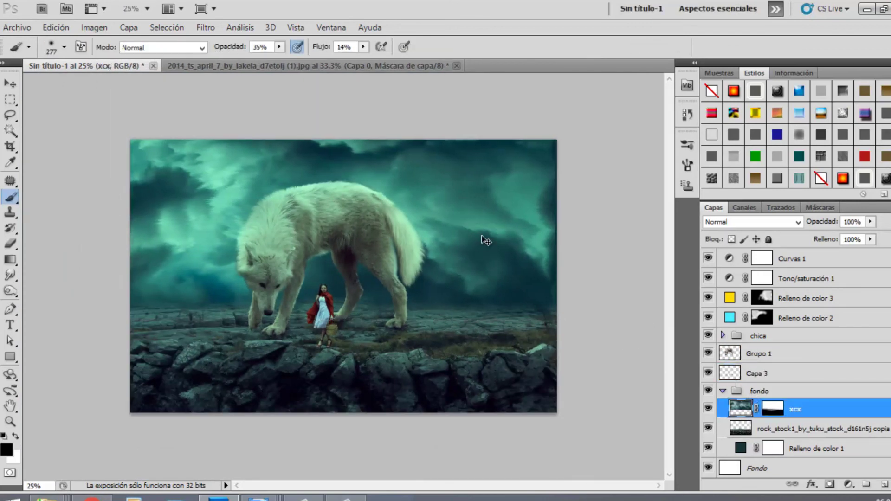
Compare the composite with and without the Curves adjustment layer
key(ctrl+plus)
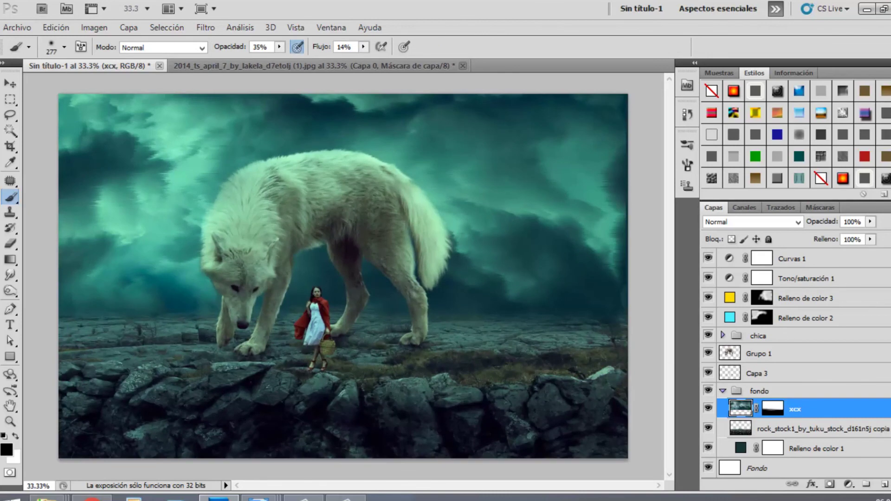
click(710, 260)
click(710, 260)
key(ctrl+minus)
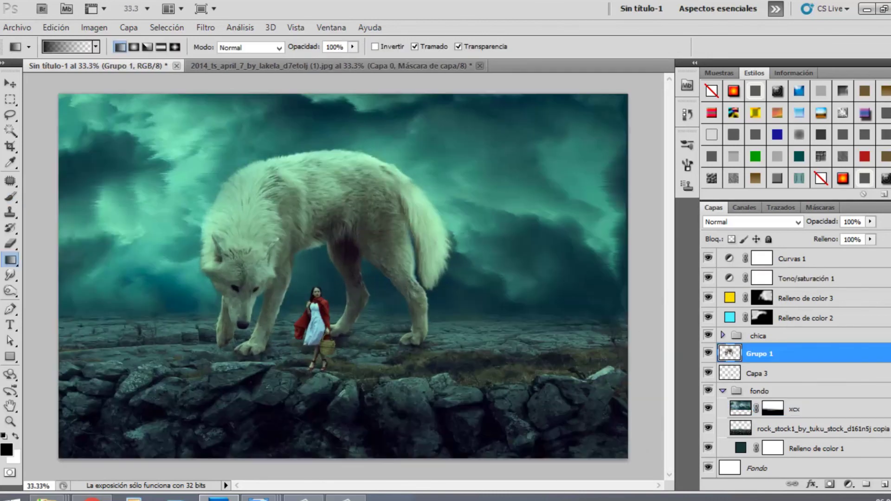
Add a layer filled with 50% gray above Grupo 1, clip it to the wolf and set its blending mode to Luz suave
click(10, 85)
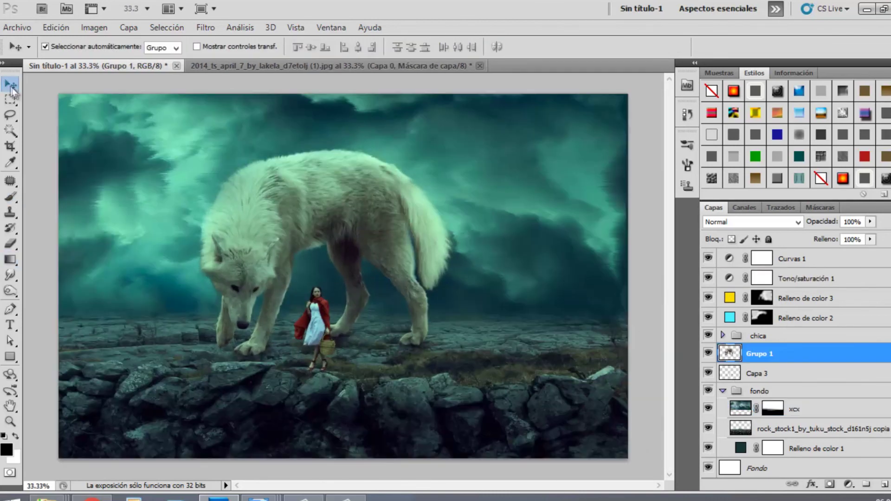
click(884, 484)
click(65, 29)
click(148, 203)
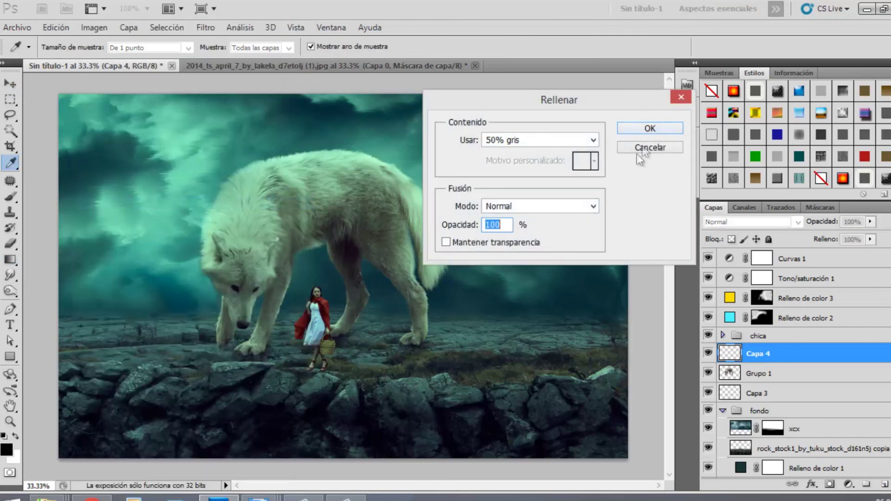
click(632, 130)
key(ctrl+alt+g)
click(752, 222)
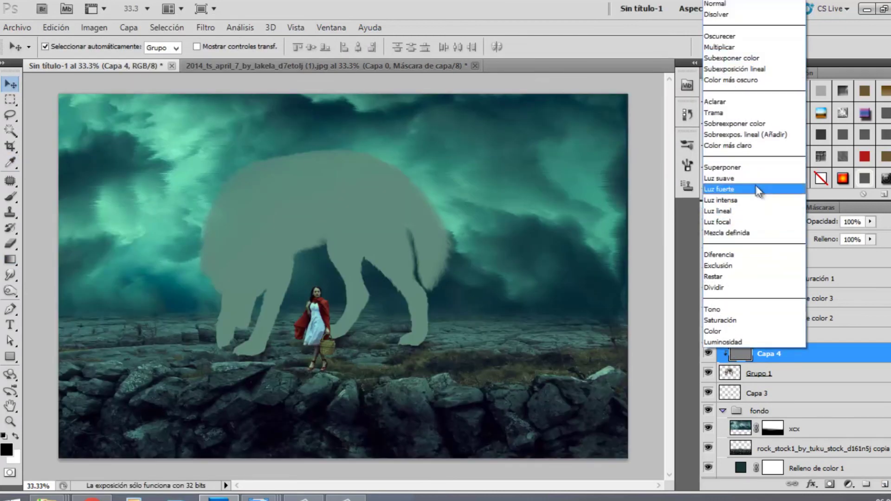
click(743, 176)
Darken the fur on the wolf's rear flank with a large Burn brush on the gray Capa 4, and compare with and without it
click(710, 353)
click(710, 354)
click(14, 292)
click(61, 299)
right_click(442, 229)
drag(588, 255, 521, 256)
mouse_move(412, 184)
mouse_down()
mouse_move(446, 250)
mouse_move(413, 179)
mouse_up()
click(709, 353)
click(710, 354)
Set up the Smudge tool with a 16 px brush on the wolf layer Grupo 1
key(ctrl+plus)
key(ctrl+plus)
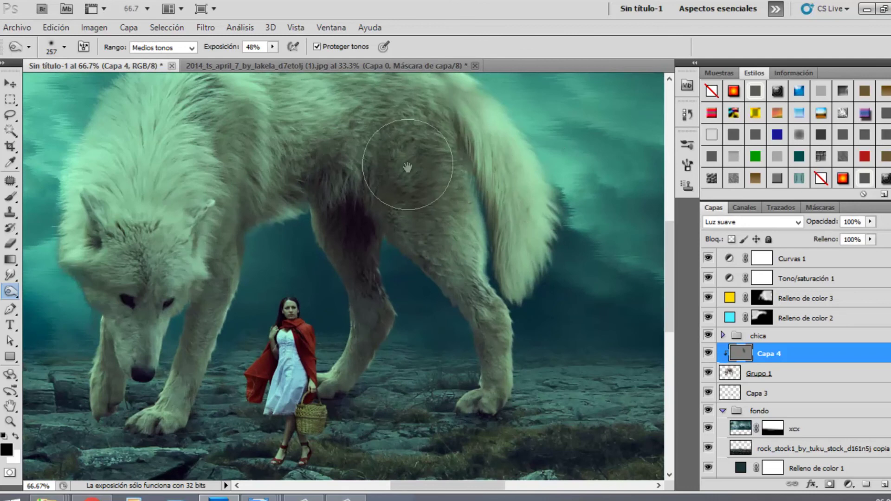
drag(278, 144, 404, 218)
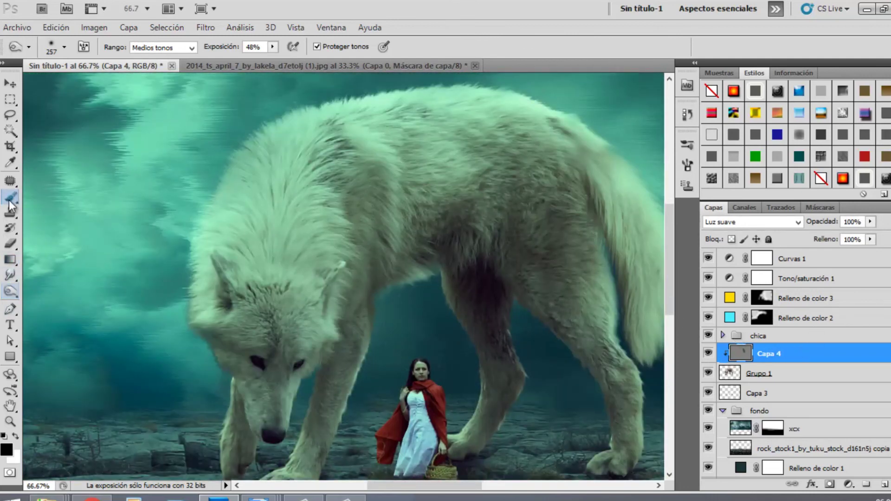
click(12, 313)
click(10, 276)
click(743, 374)
right_click(212, 344)
text(16)
key(Return)
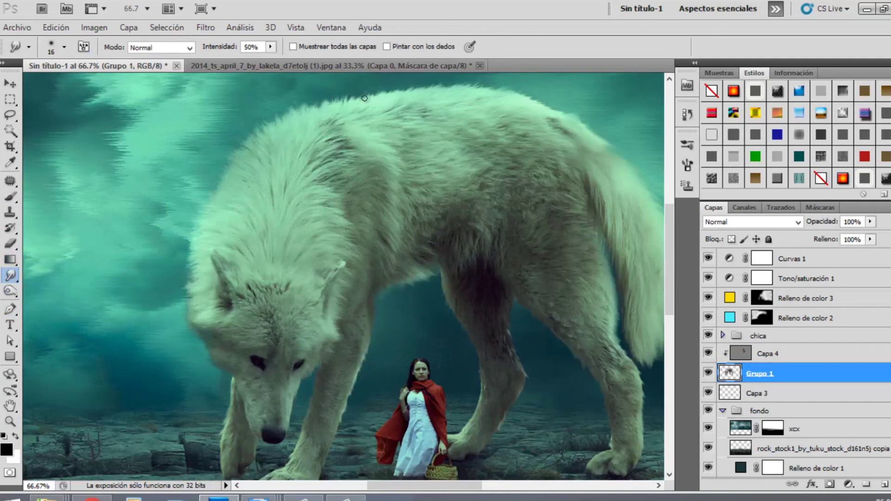
Collapse the fondo group and group the wolf layers Capa 4, Grupo 1 and Capa 3 together
key(ctrl+minus)
key(ctrl+minus)
key(ctrl+minus)
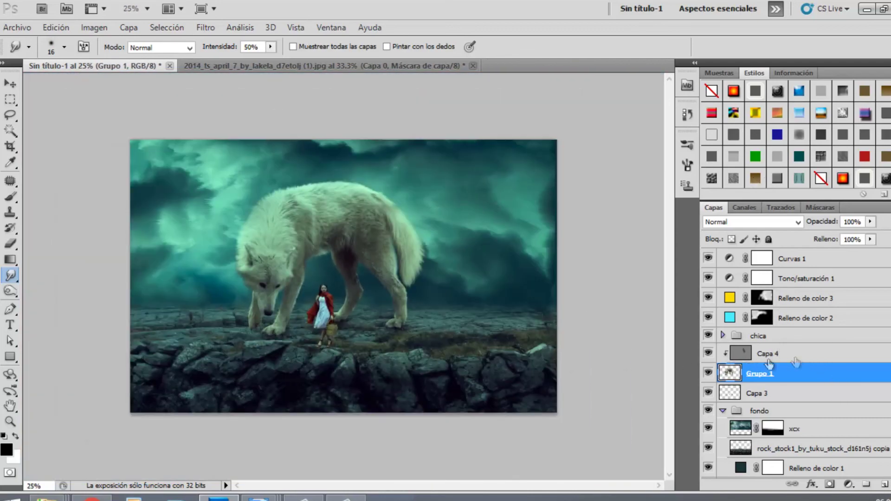
click(723, 335)
click(723, 335)
click(773, 358)
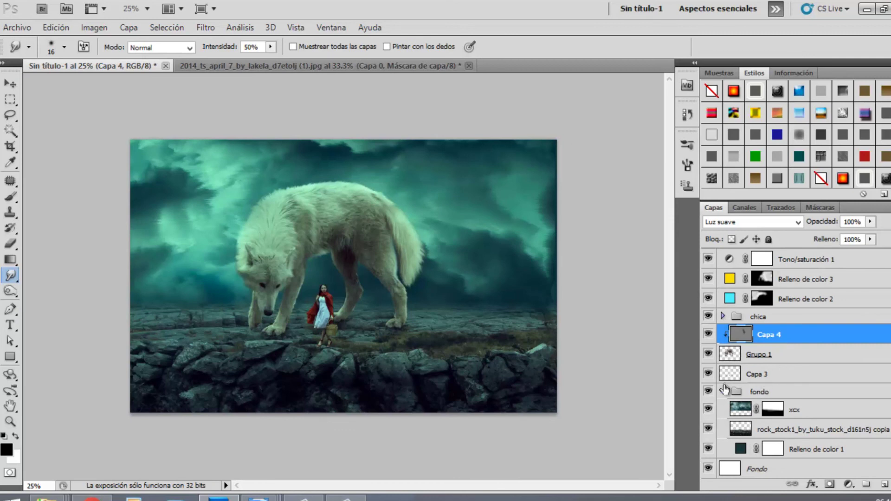
click(724, 390)
shift+click(766, 394)
key(ctrl+g)
Group the color fill, hue/saturation and Curves layers above the chica group
click(796, 327)
shift+click(773, 259)
key(ctrl+g)
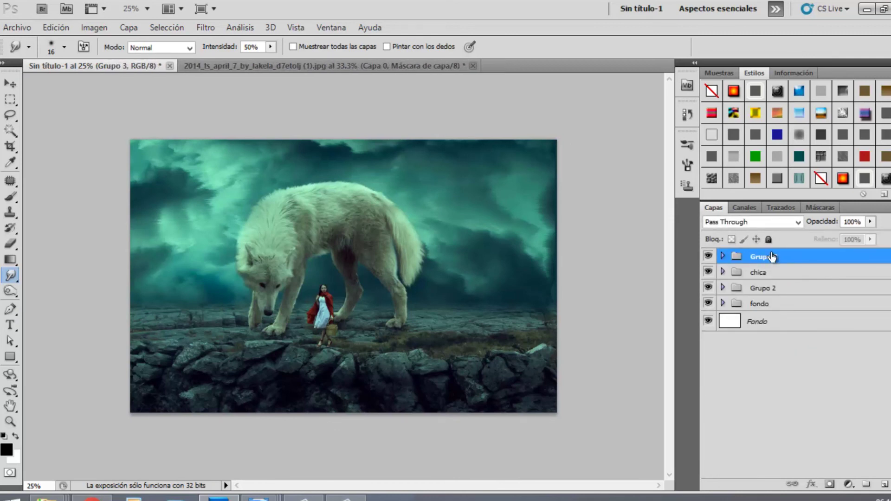
Compare the composite with and without the group of color fill and adjustment layers
click(708, 256)
click(708, 256)
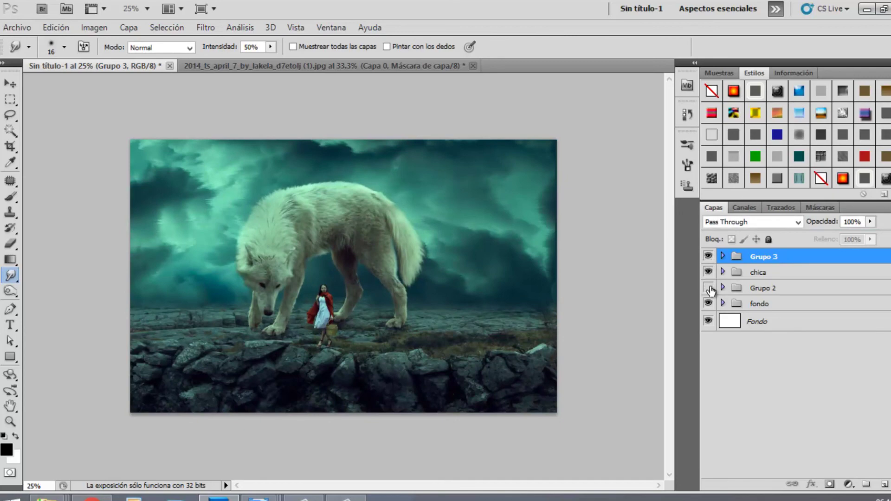